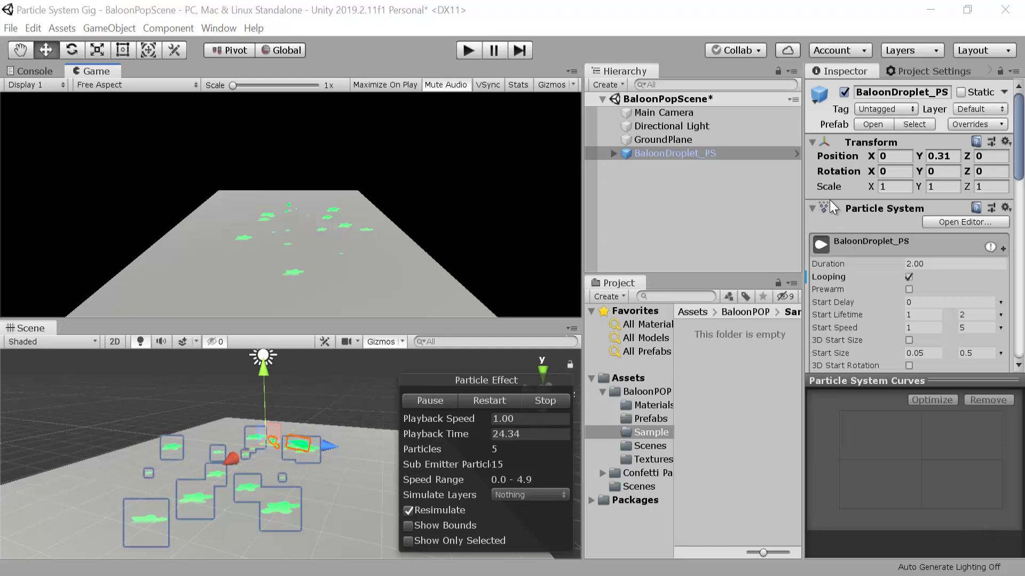
Replay the BaloonDroplet_PS particle preview from the start, then stop it.
left_click(732, 156)
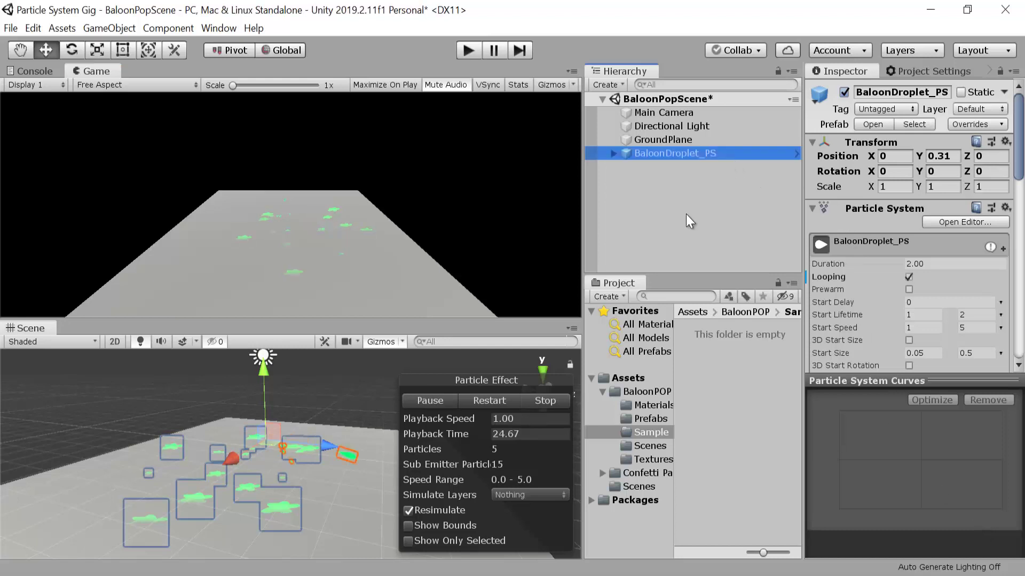
left_click(505, 402)
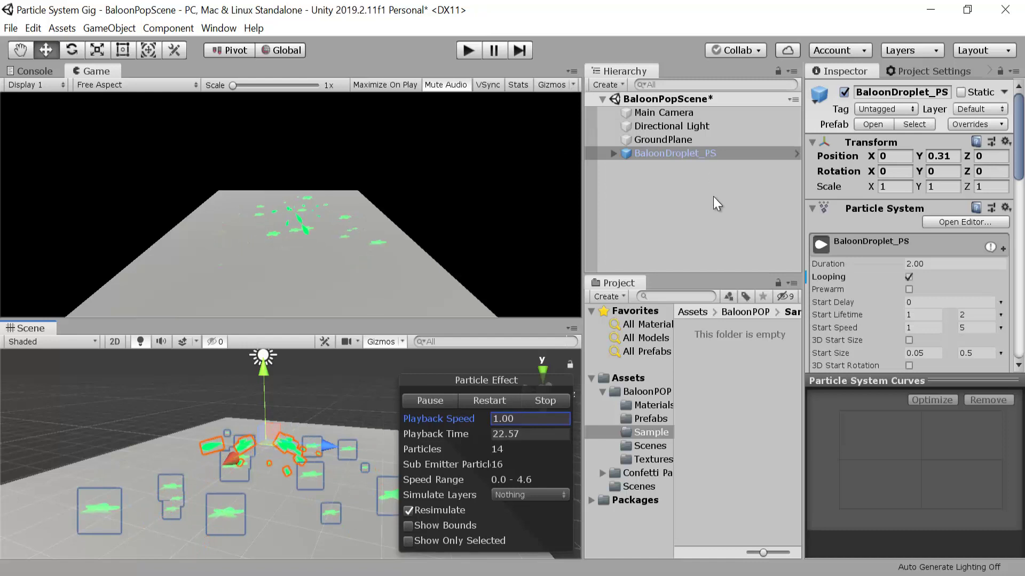
left_click(552, 398)
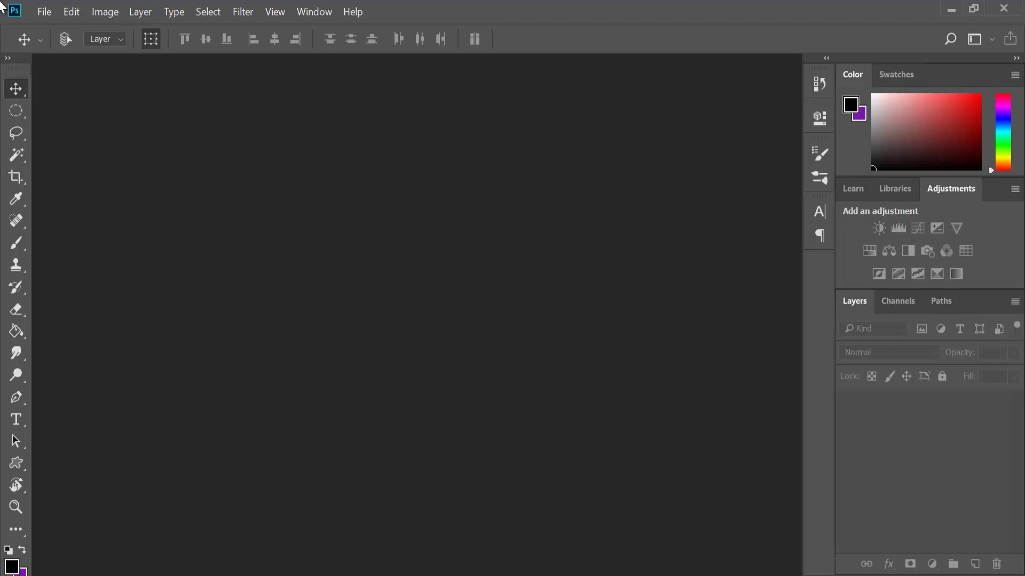
Create a new 512×512 px document and fill it black with the Paint Bucket.
left_click(40, 12)
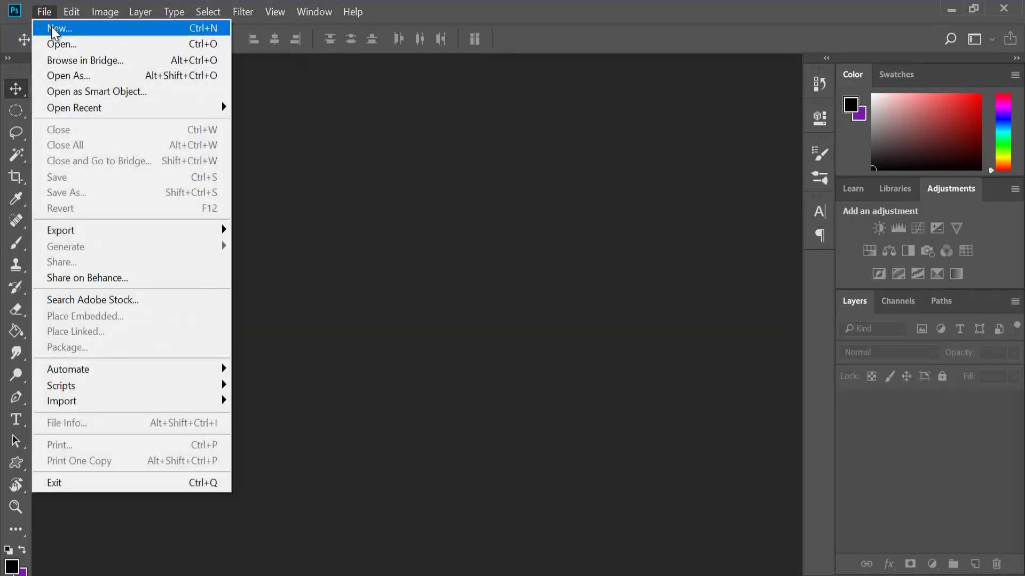
left_click(46, 27)
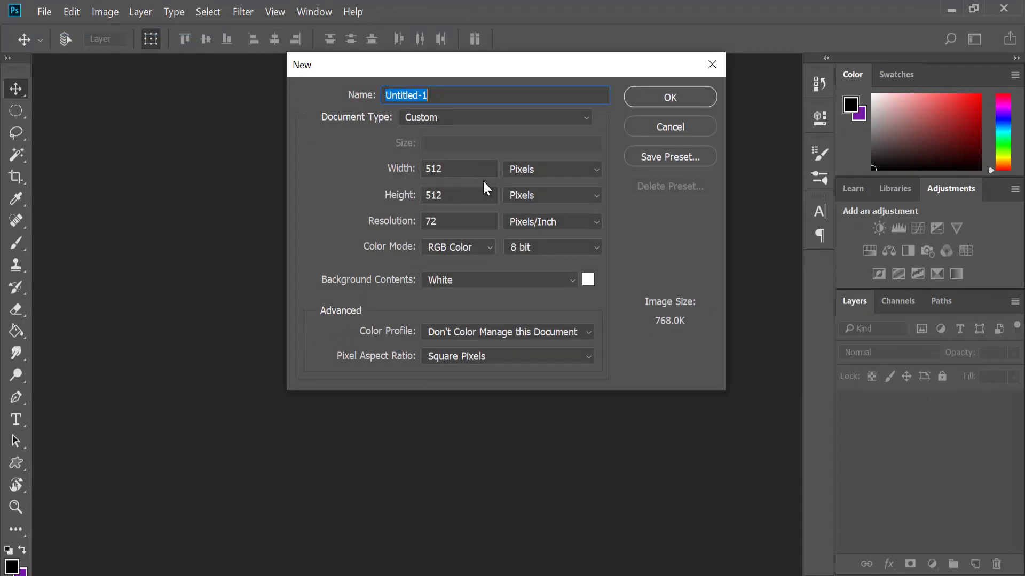
left_click(686, 102)
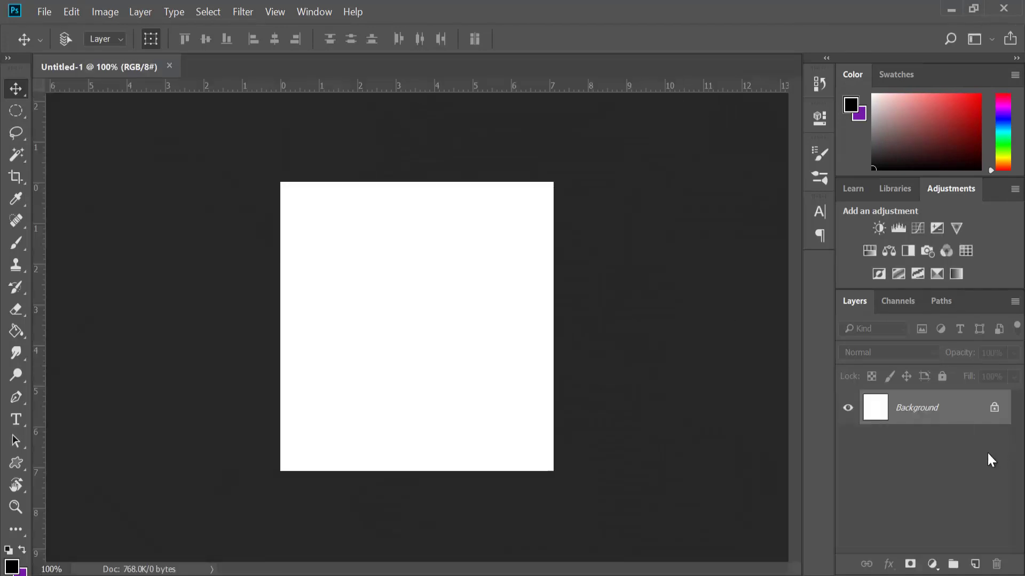
left_click(16, 331)
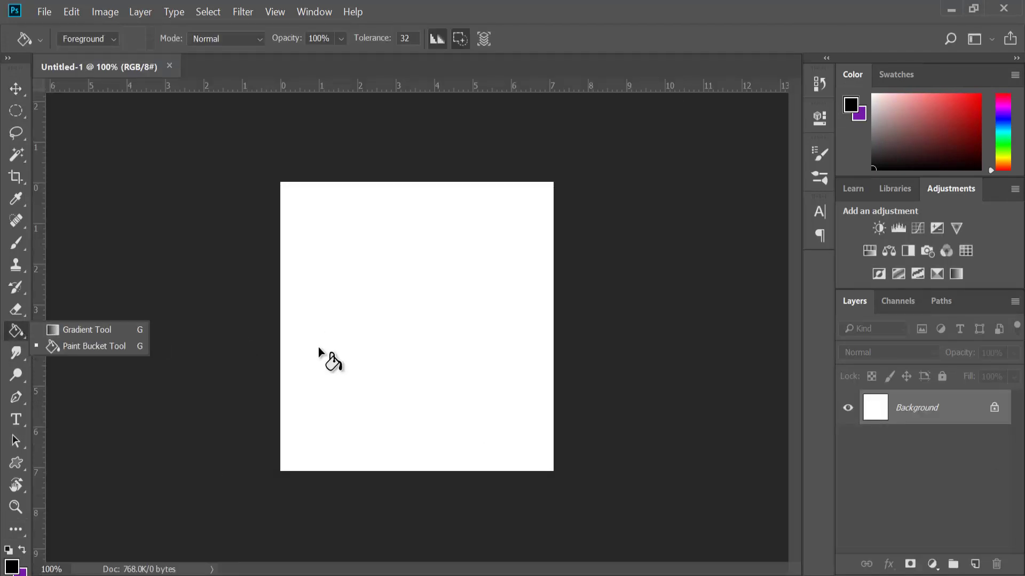
left_click(417, 350)
Select the Custom Shape tool with white fill and browse the shape library for the Drop.
left_click(13, 96)
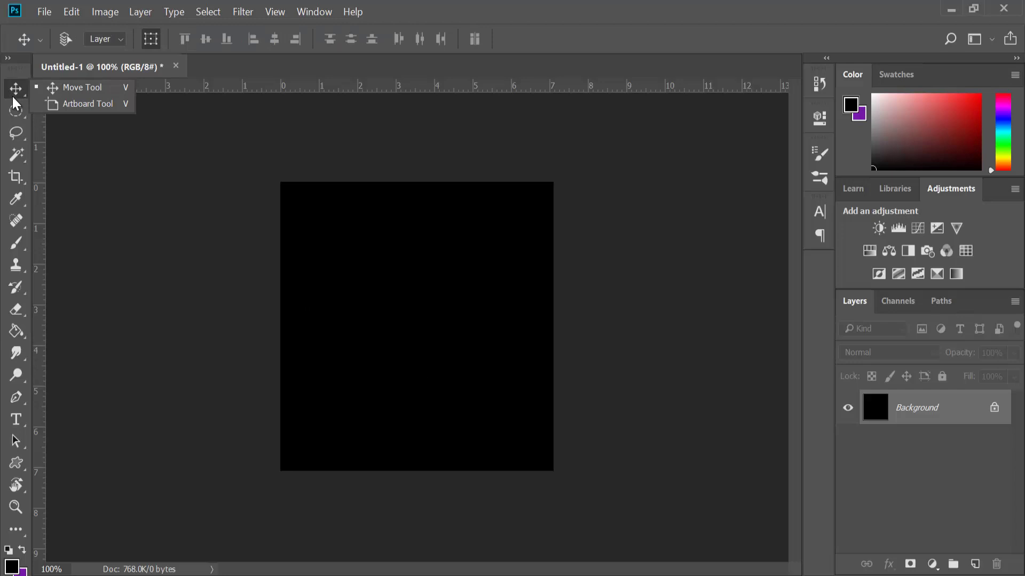
left_click(16, 464)
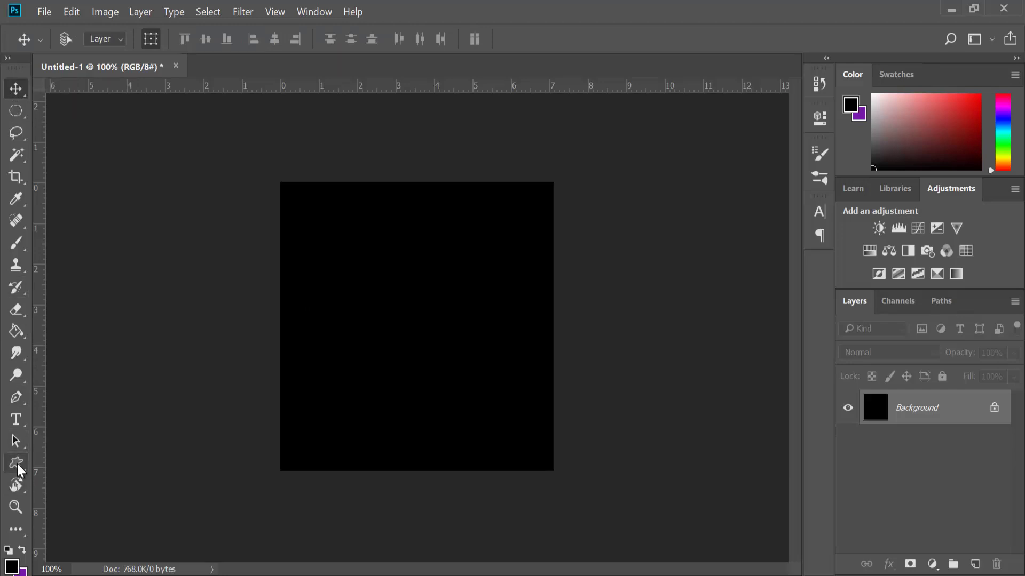
left_click(148, 39)
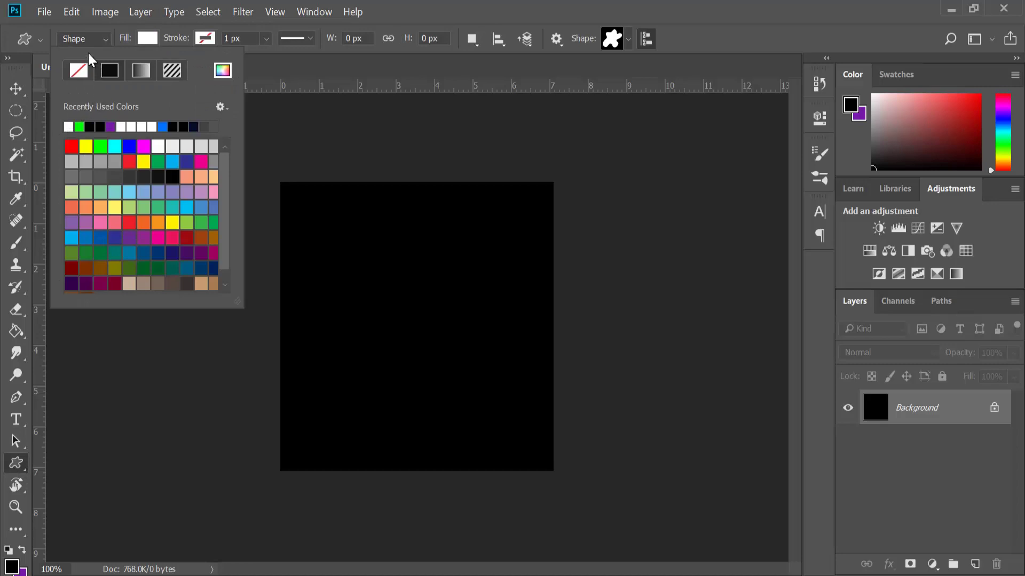
left_click(17, 92)
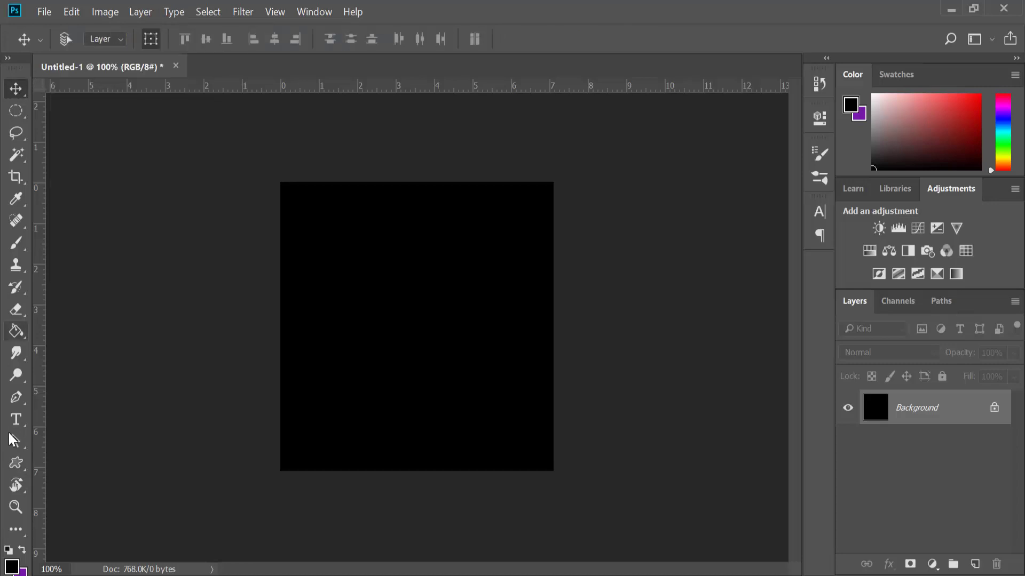
left_click(17, 463)
left_click(83, 544)
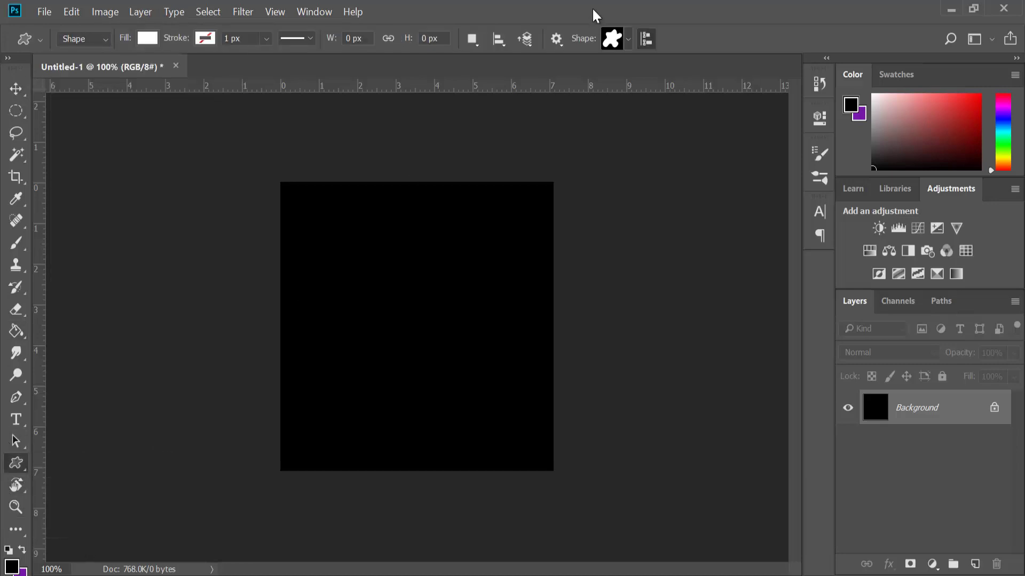
left_click(628, 39)
scroll(614, 118, "down", 8)
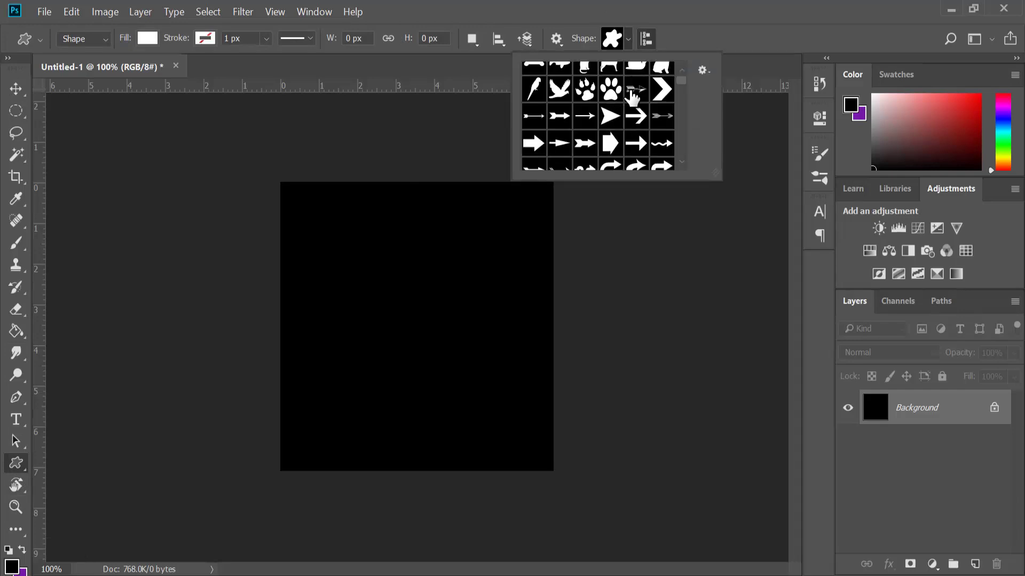
scroll(635, 99, "down", 8)
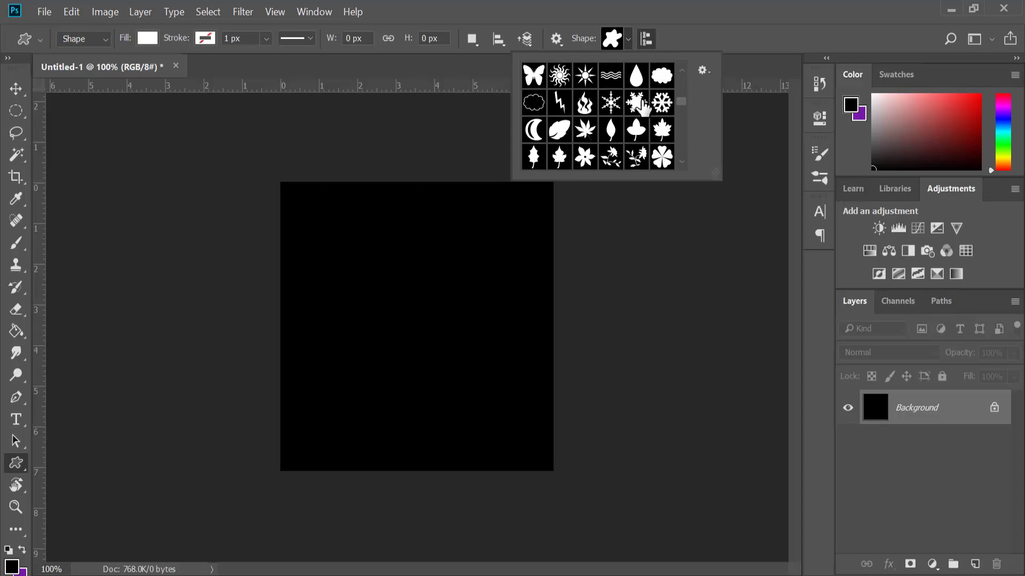
scroll(639, 107, "up", 1)
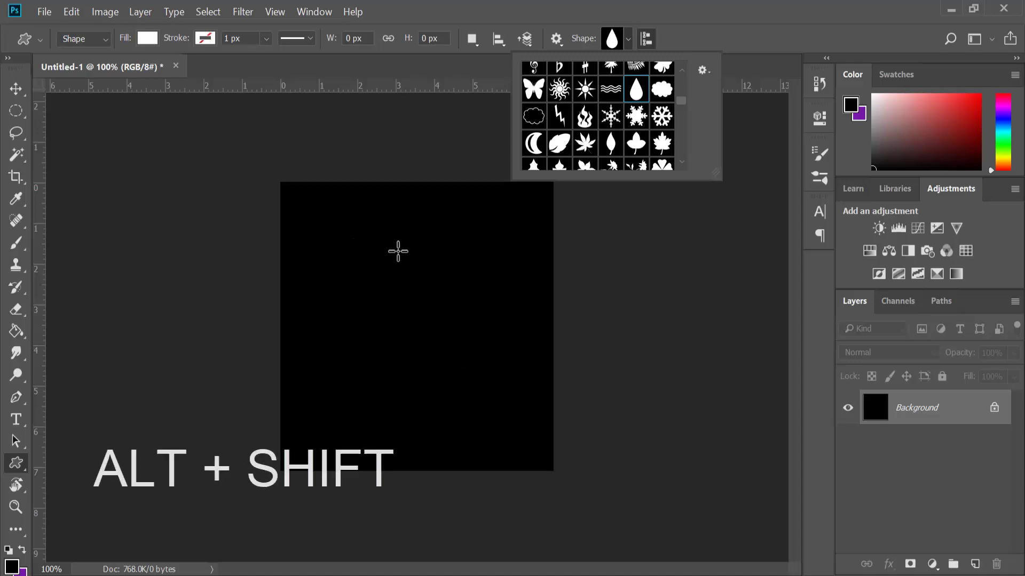
Draw the white drop, rotate it 90° to point right, enlarge it and commit.
left_click(397, 249)
mouse_move(398, 250)
left_mouse_down("alt+shift")
mouse_move(480, 456)
mouse_move(466, 325)
mouse_move(490, 401)
mouse_move(482, 368)
mouse_move(486, 383)
left_mouse_up("alt+shift")
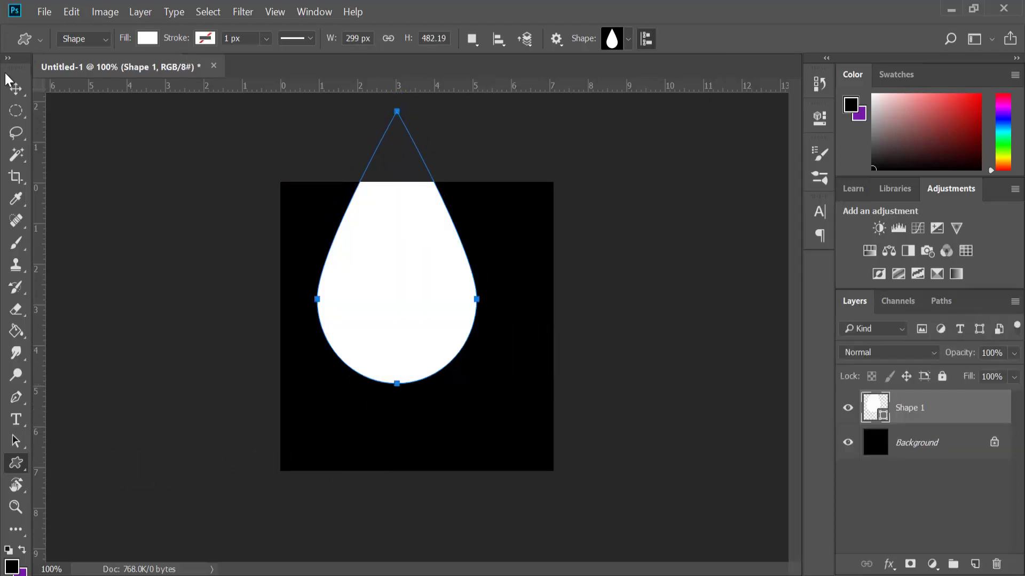
left_click(16, 89)
left_click_drag(445, 220, 464, 296)
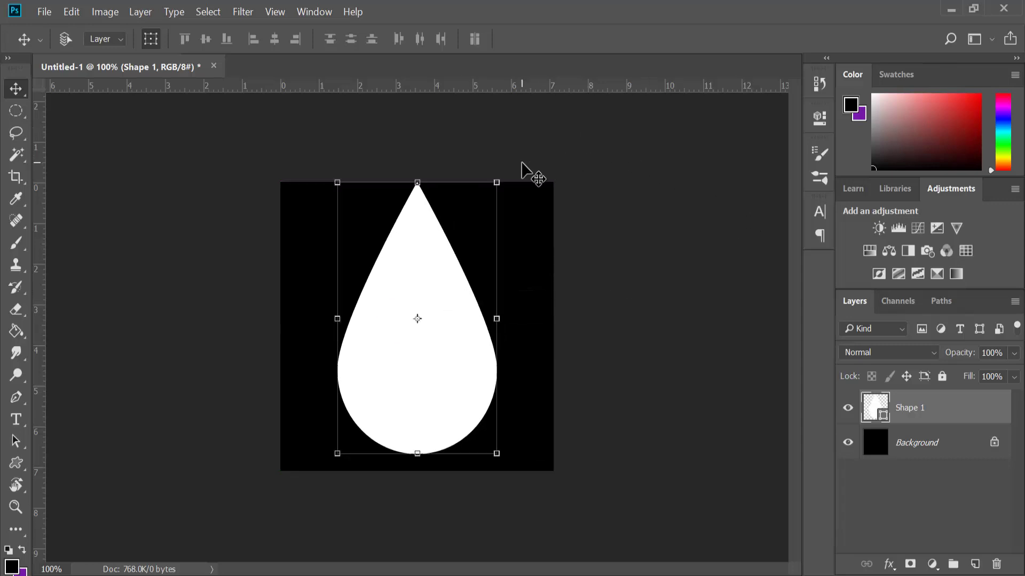
left_click_drag(510, 160, 571, 414, "shift")
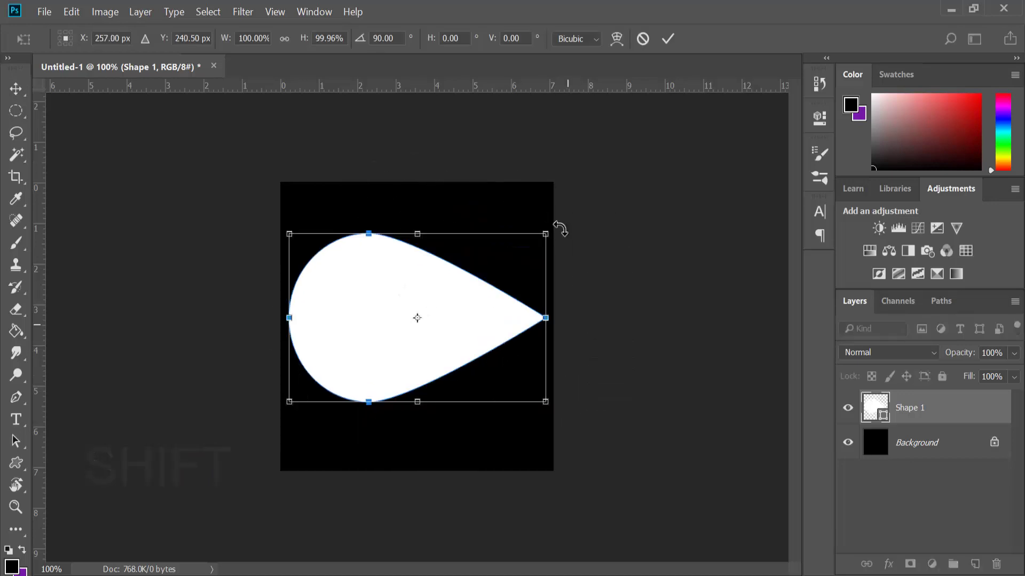
left_click_drag(550, 232, 558, 228, "alt")
left_click(668, 40)
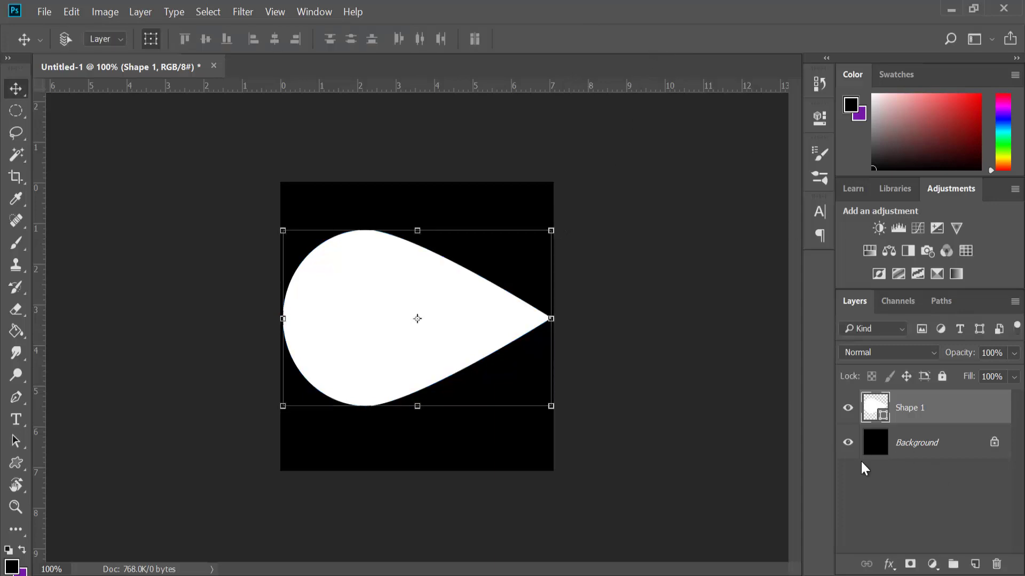
Hide the Background, start a PNG Save As, cancel it, and show Background again.
left_click(847, 443)
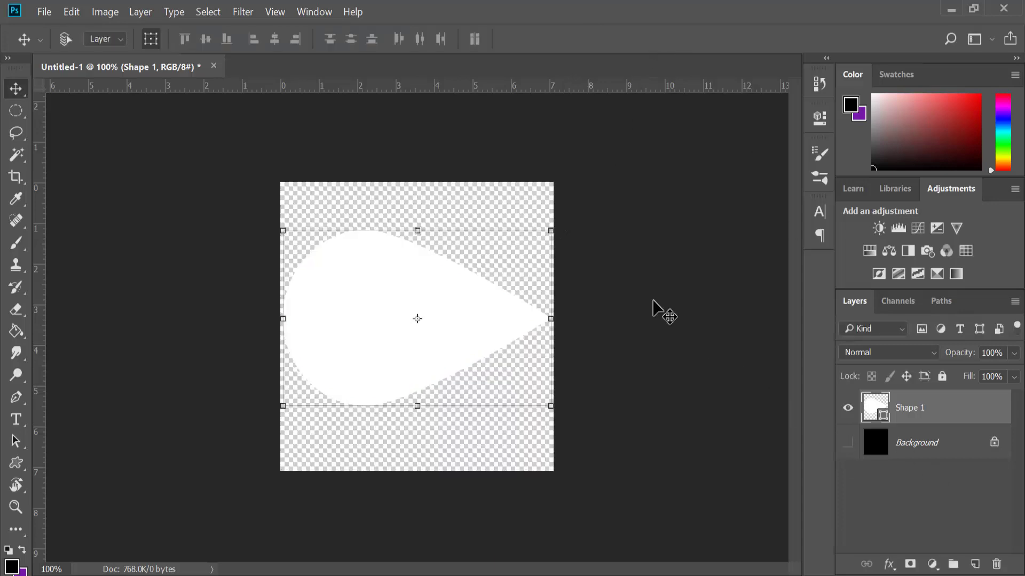
left_click(33, 11)
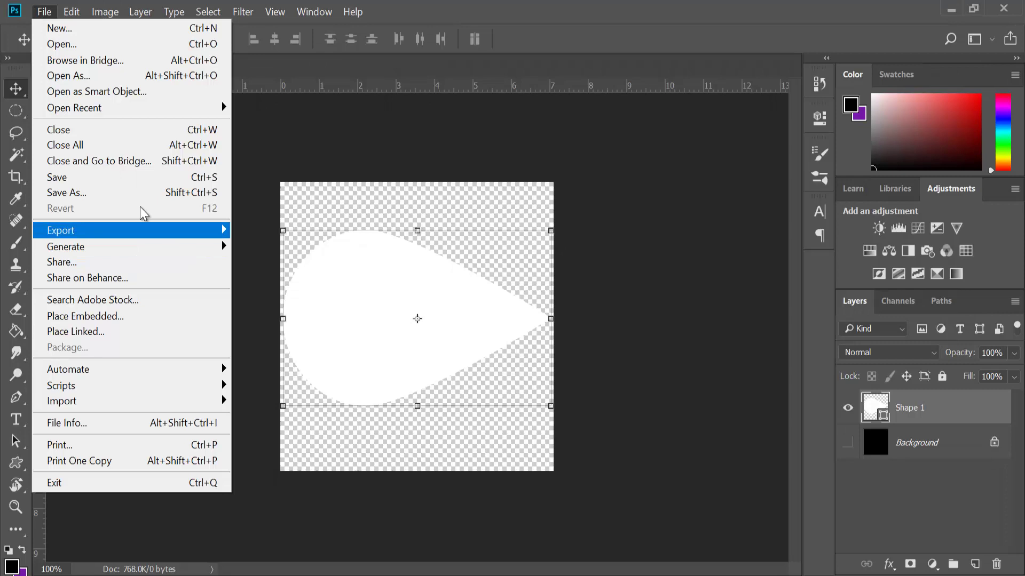
left_click(139, 192)
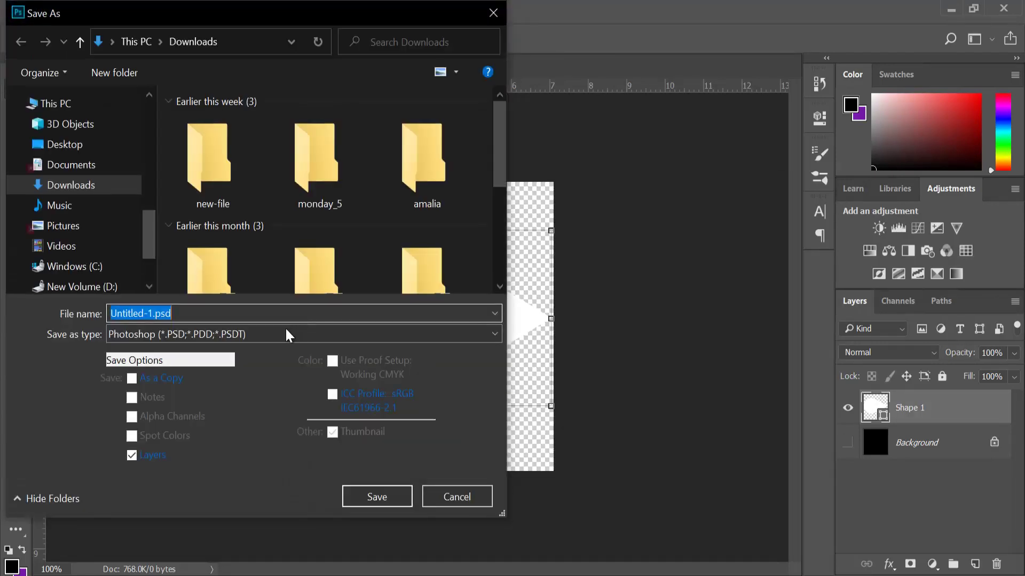
left_click(285, 334)
left_click(247, 260)
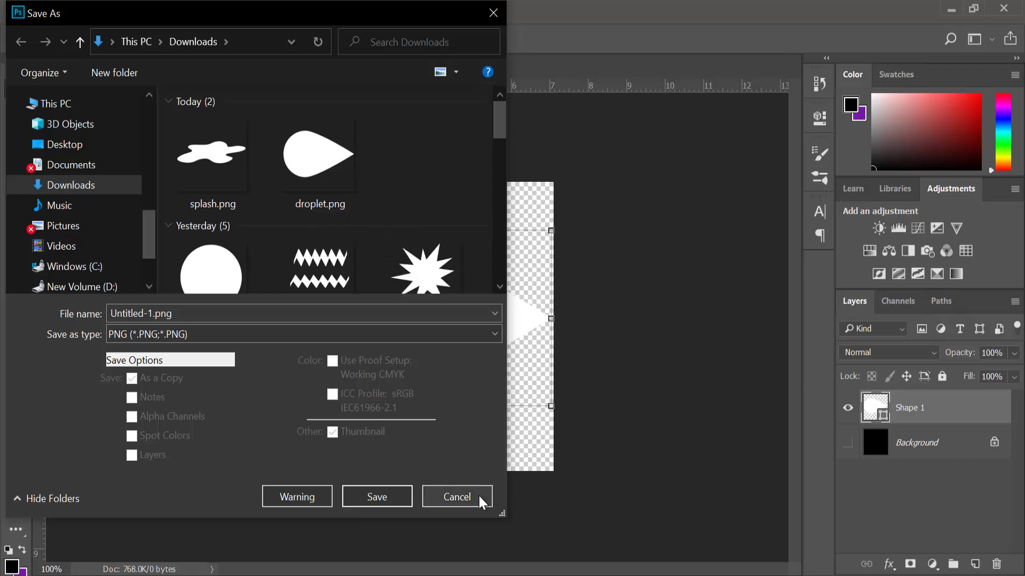
left_click(457, 497)
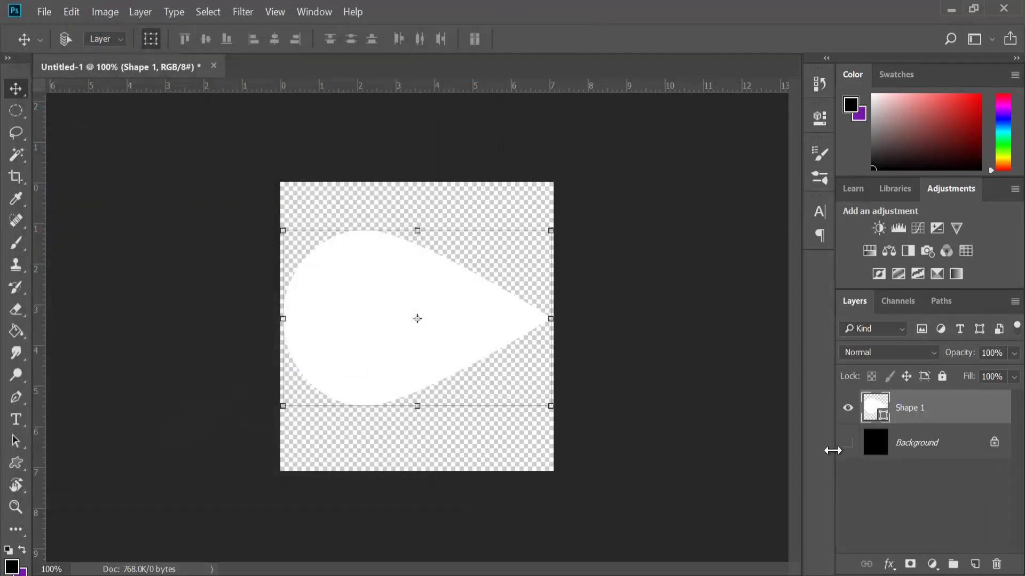
left_click(848, 442)
Delete the Shape 1 drop layer and draw a white ellipse on the canvas.
key("Delete")
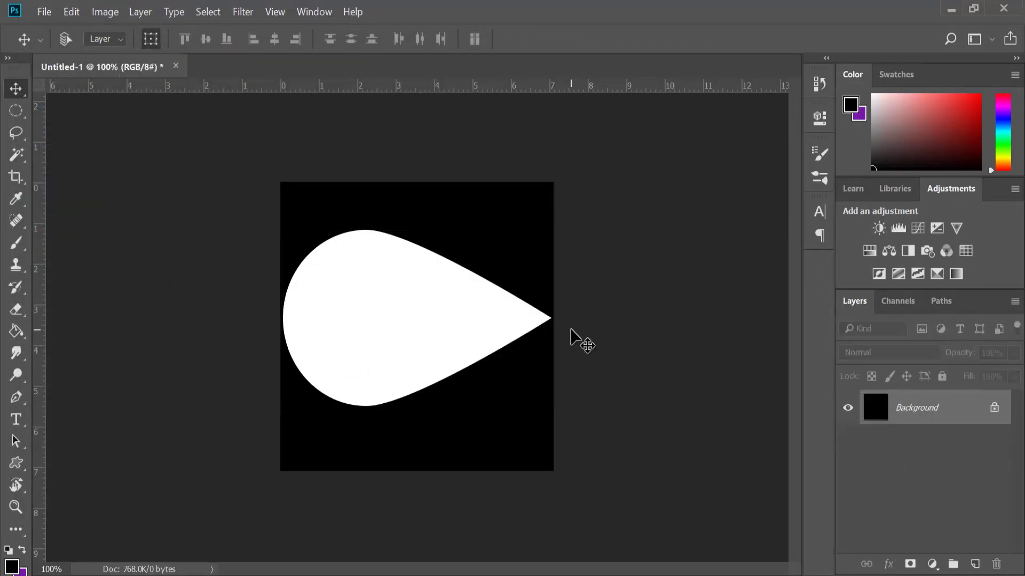
left_click(18, 463)
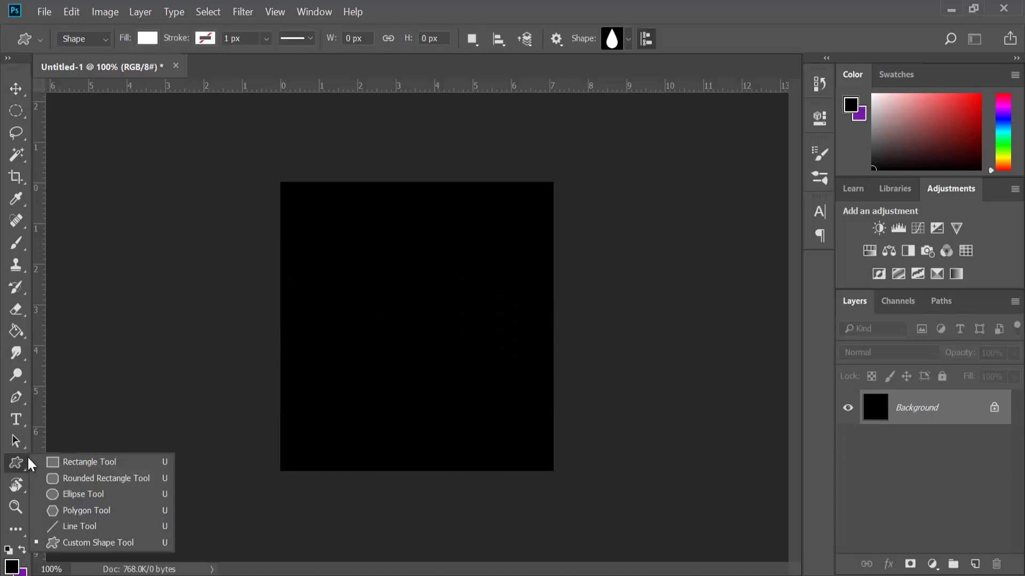
left_click(63, 495)
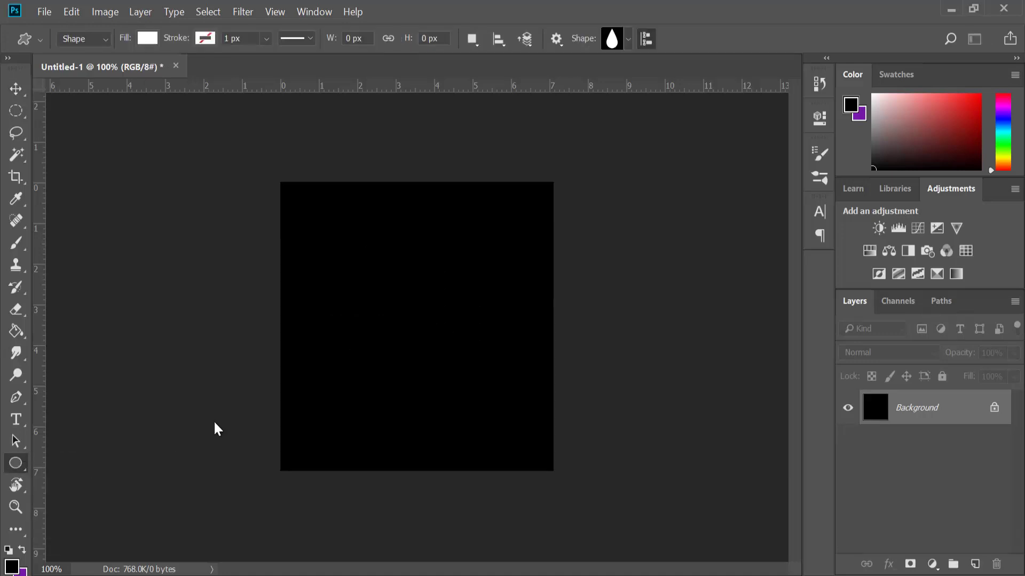
left_click_drag(409, 314, 530, 482, "alt+shift")
Centre the white circle, collapse the Properties panel, then delete the circle layer.
key("v")
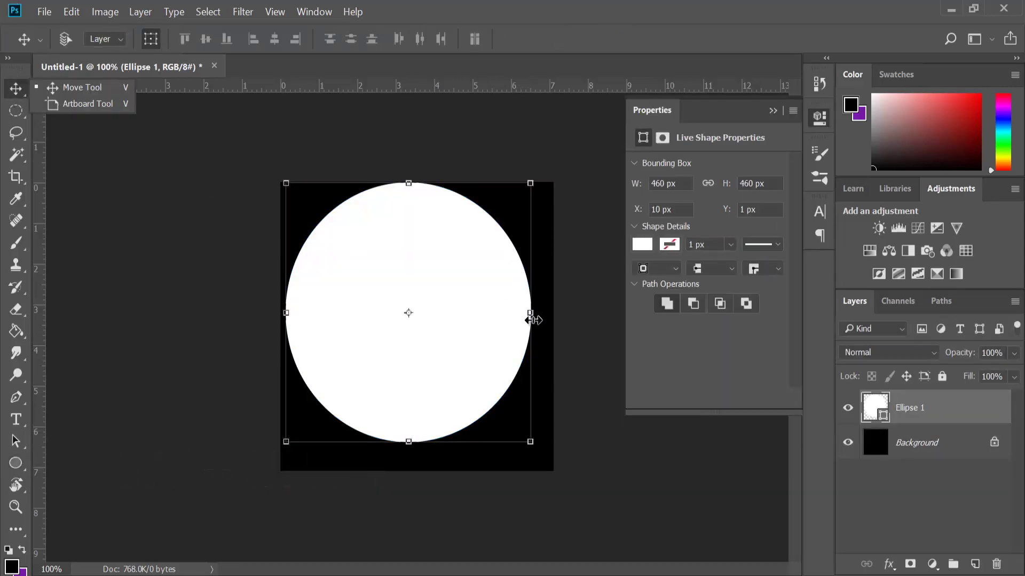
left_click_drag(496, 321, 510, 335)
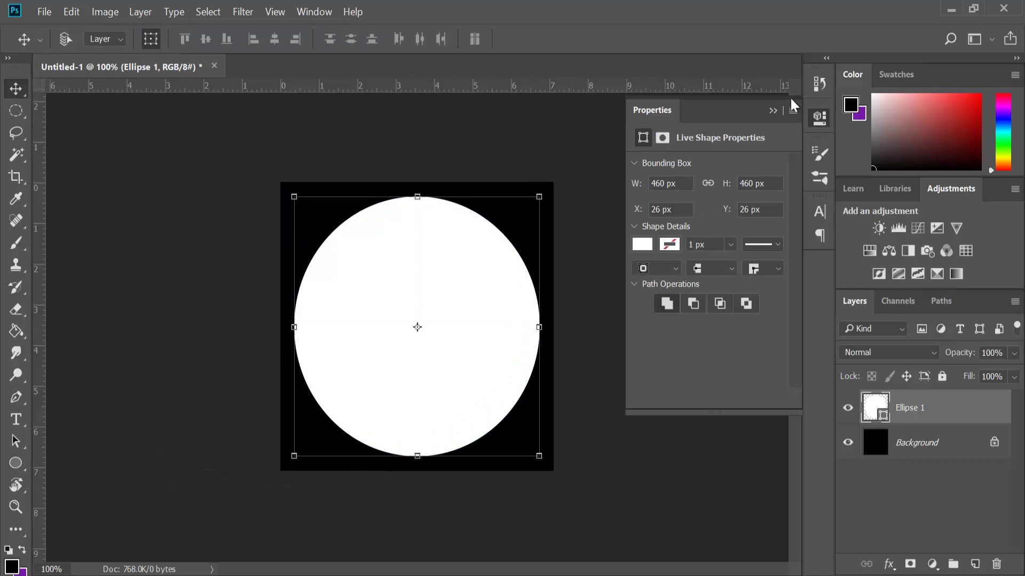
left_click(773, 111)
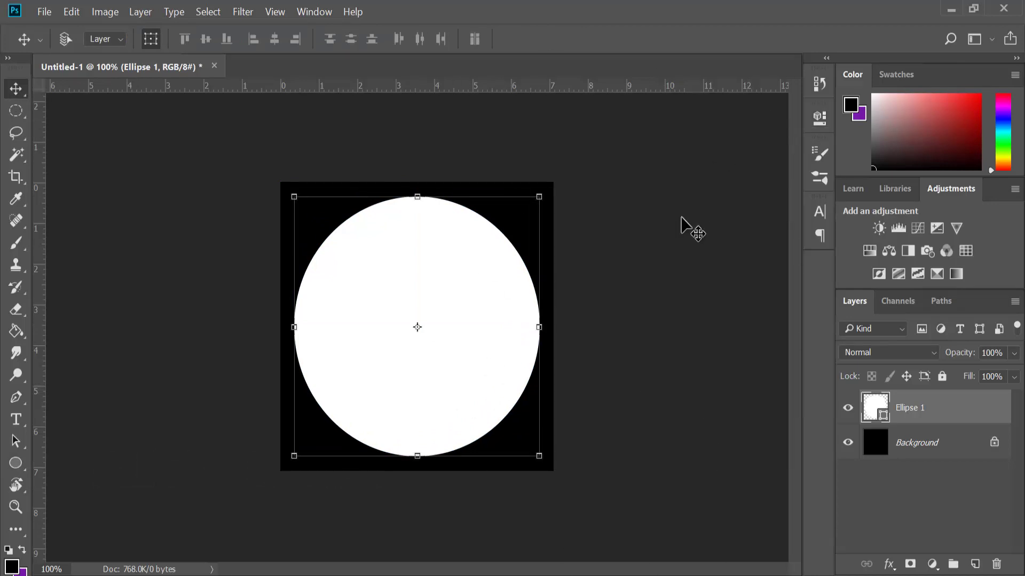
key("Delete")
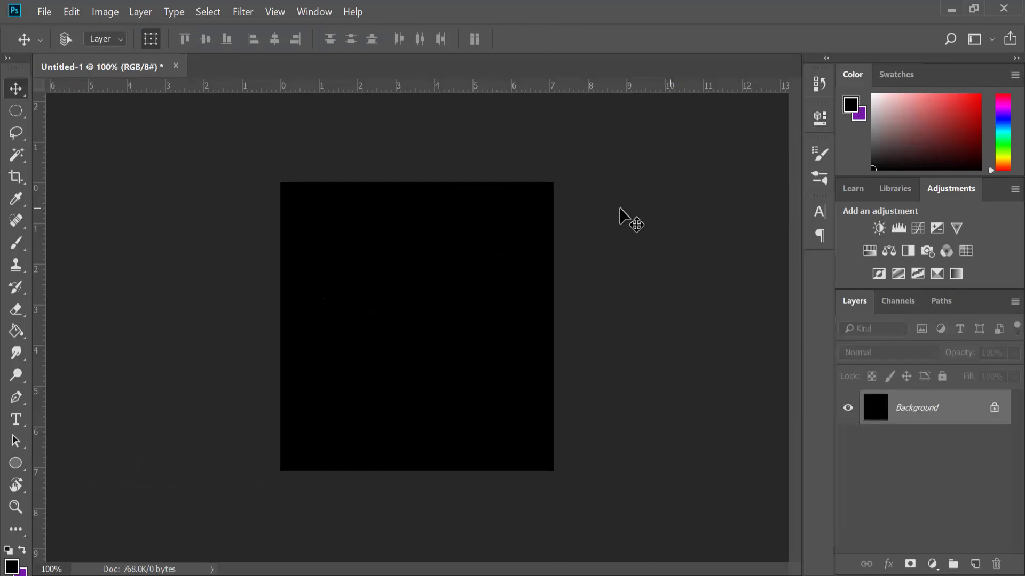
Draw a white splash blob custom shape across the canvas.
left_click(16, 474)
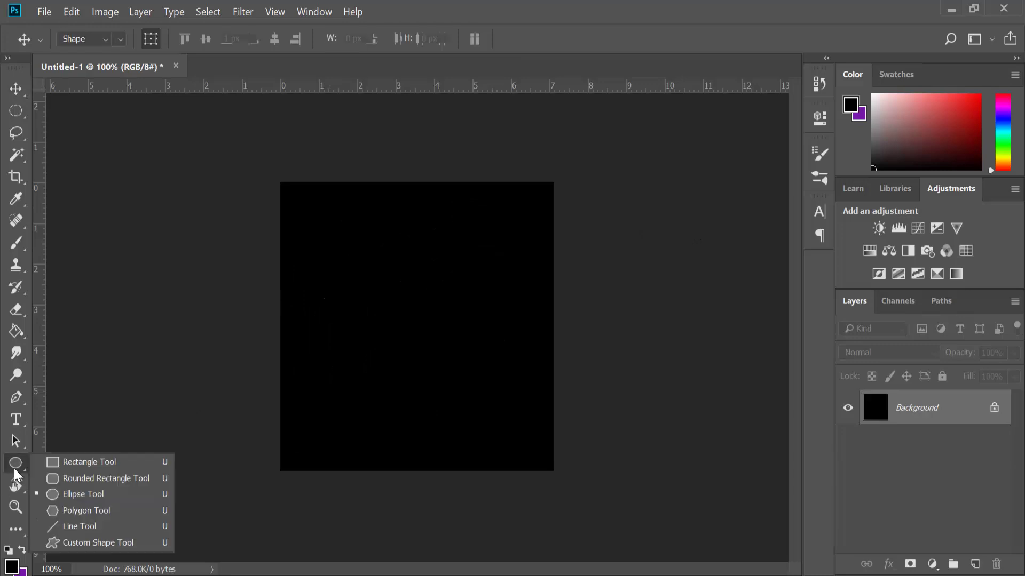
left_click(120, 545)
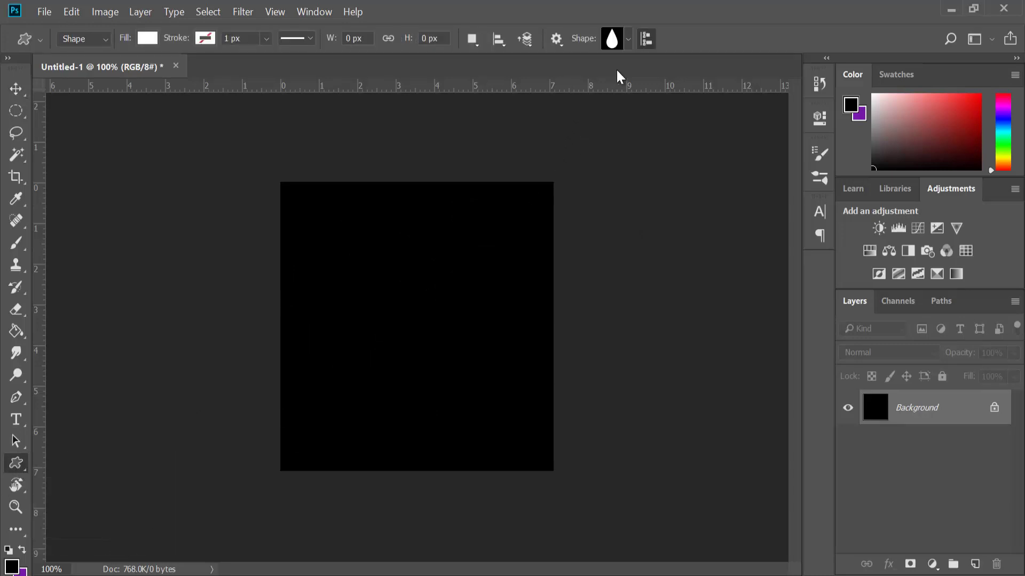
left_click(629, 40)
scroll(640, 117, "down", 8)
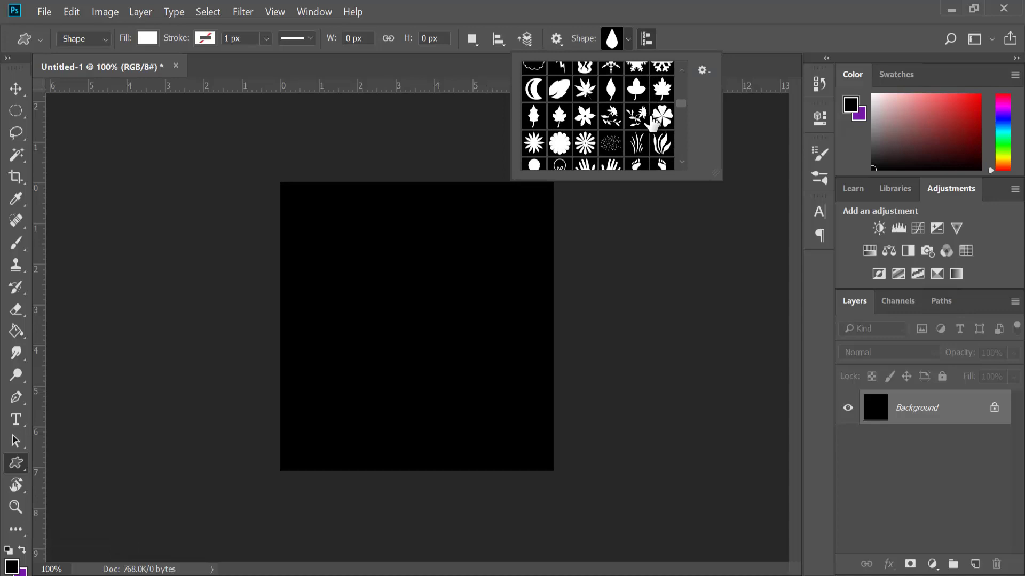
scroll(654, 121, "down", 10)
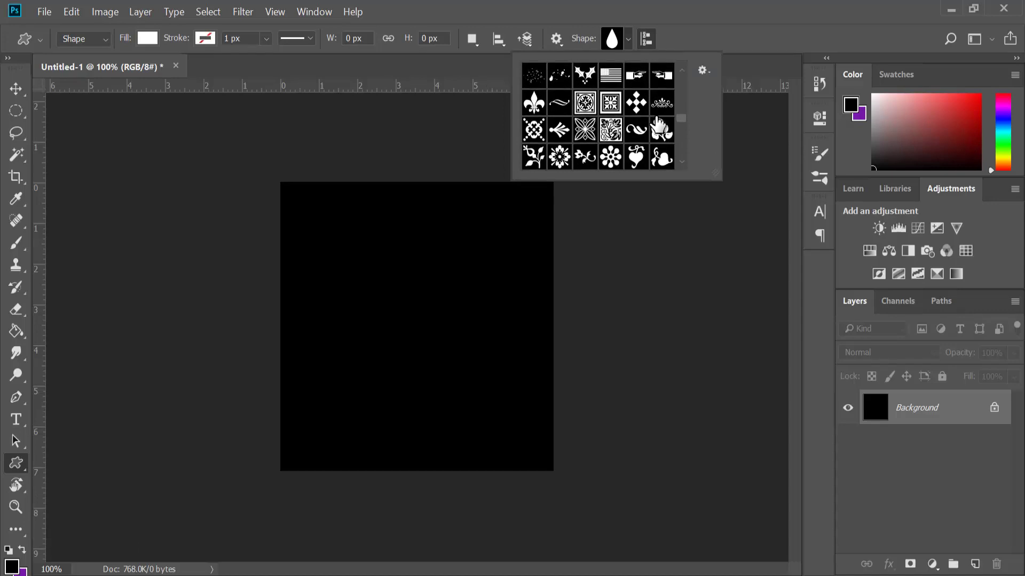
scroll(662, 134, "down", 5)
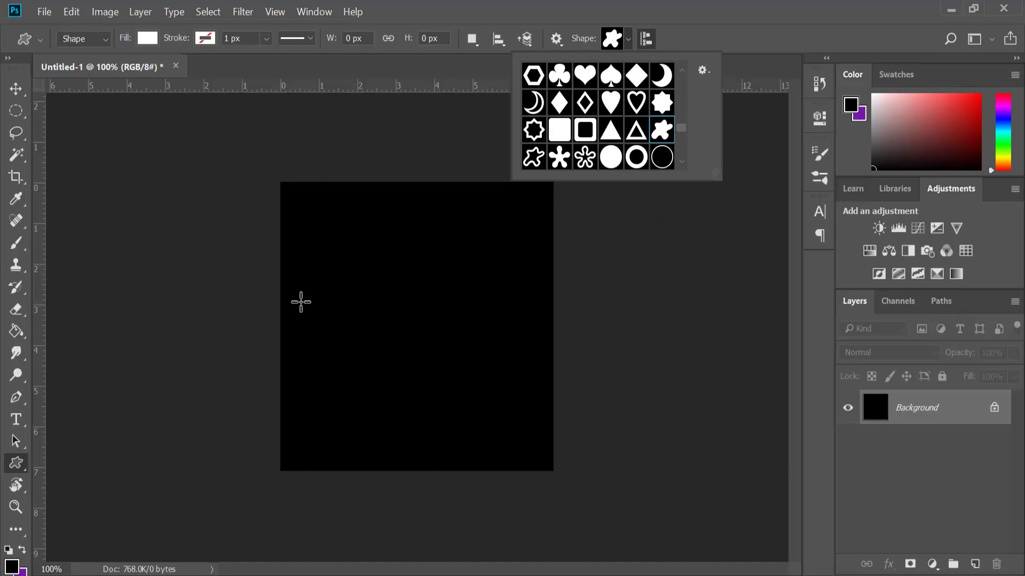
left_click_drag(300, 282, 521, 345)
Move and widen the splash blob to span the canvas, then hide the Background layer.
left_click(16, 88)
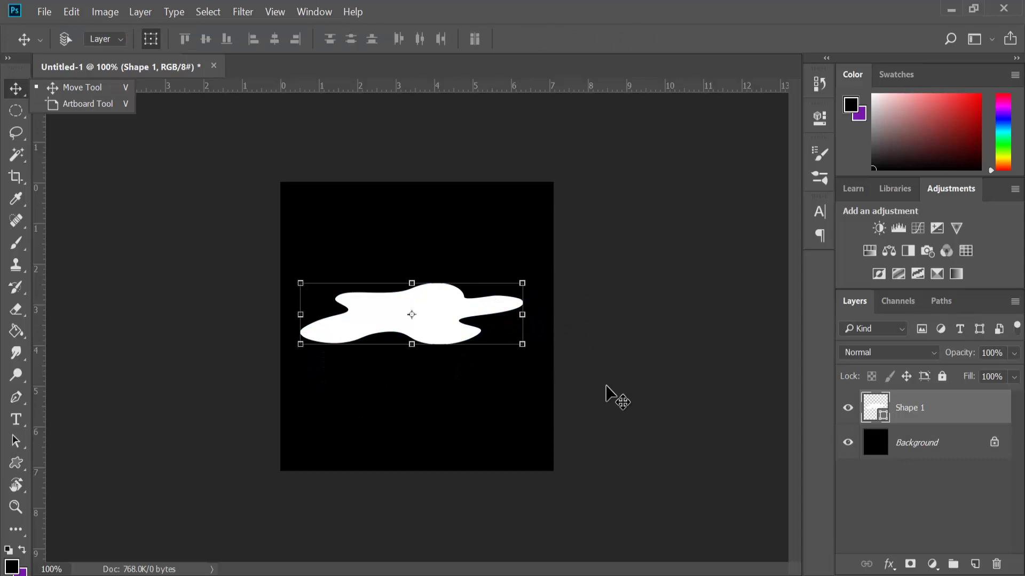
left_click_drag(438, 319, 419, 339)
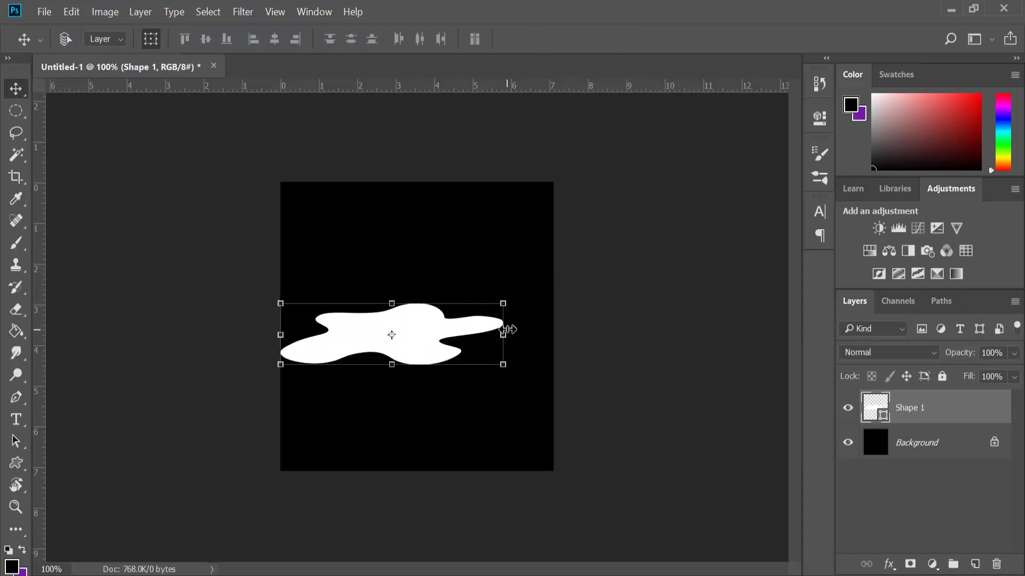
left_click_drag(499, 302, 552, 300)
left_click(665, 40)
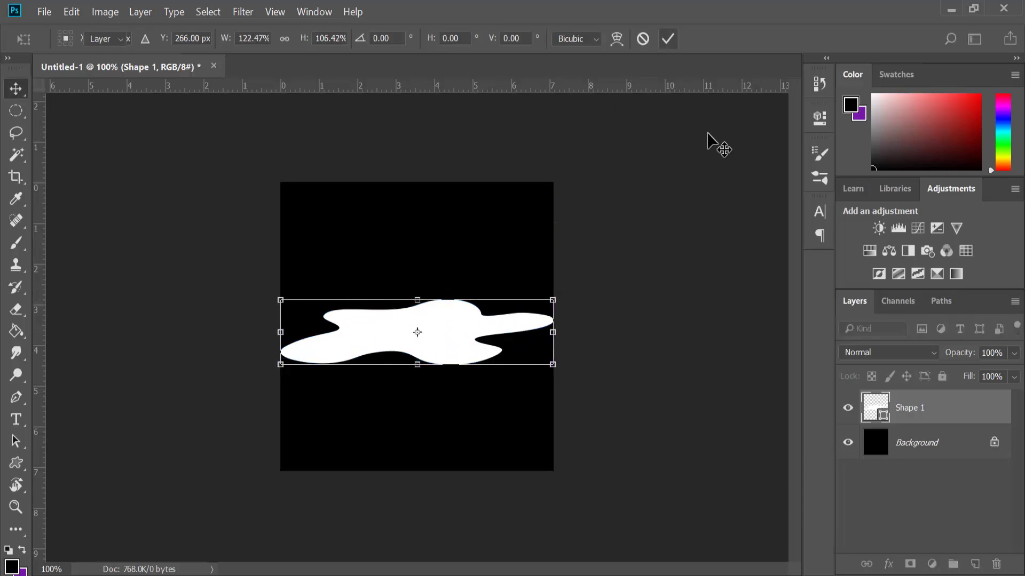
left_click(849, 442)
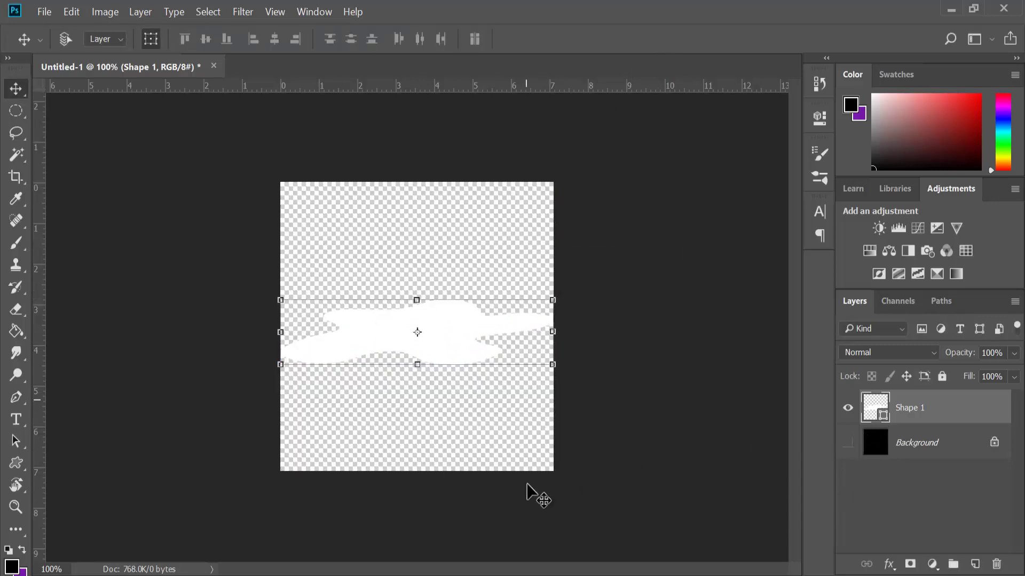
left_click(480, 569)
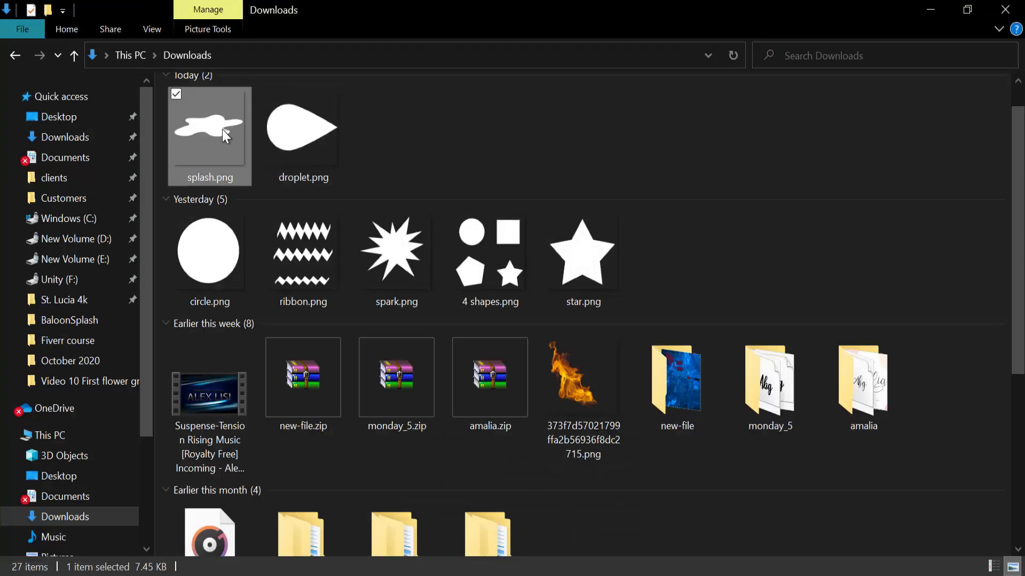
Drag splash.png, droplet.png and circle.png from Downloads into Unity's Sample folder.
left_click(285, 142)
left_click(216, 245)
left_click(210, 129)
left_click(284, 153, "ctrl")
left_click(242, 227, "ctrl")
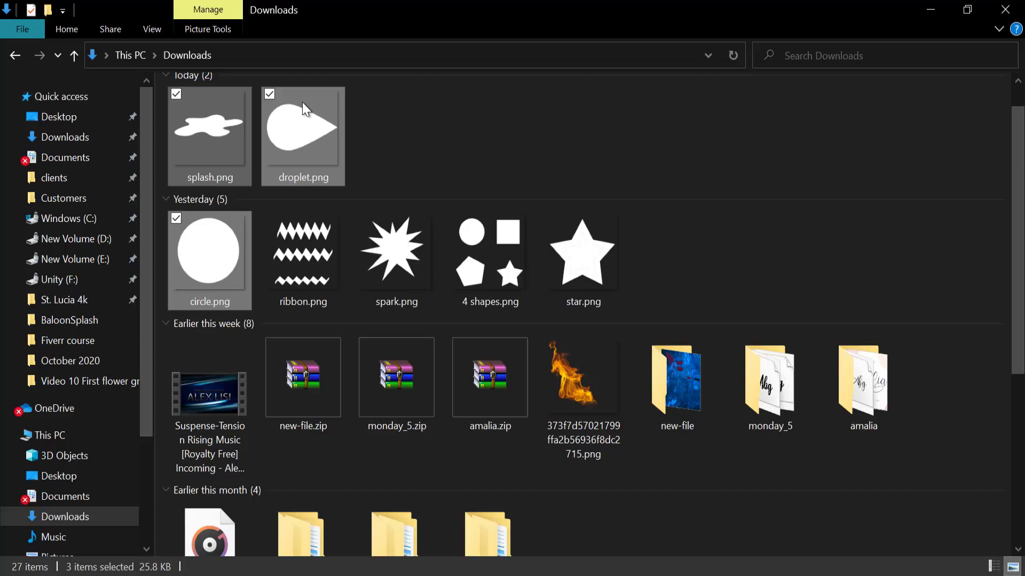
left_click_drag(302, 102, 740, 414)
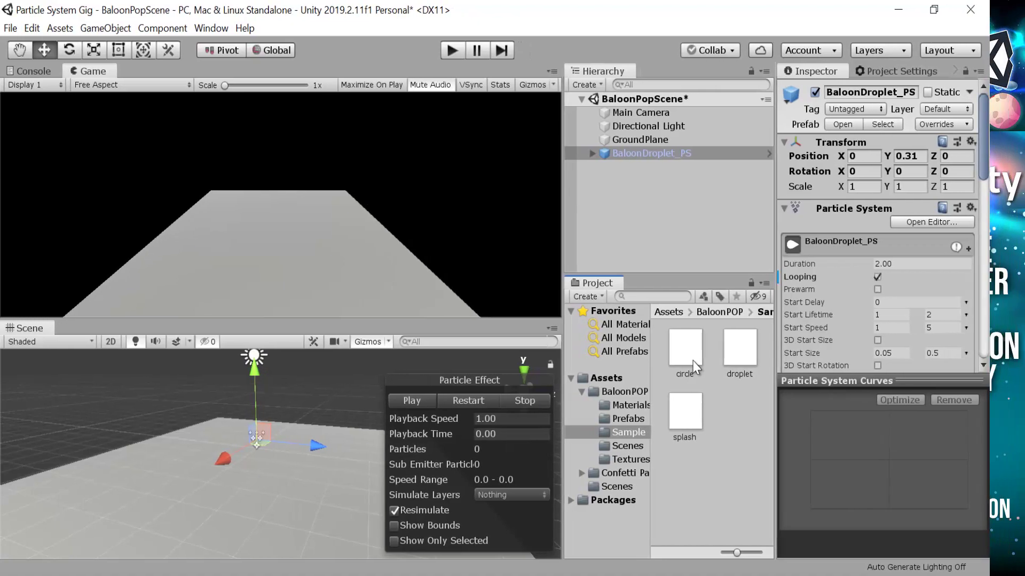
Enable Alpha Is Transparency on the circle, droplet and splash textures and apply.
left_click(693, 360)
left_click(707, 422, "shift")
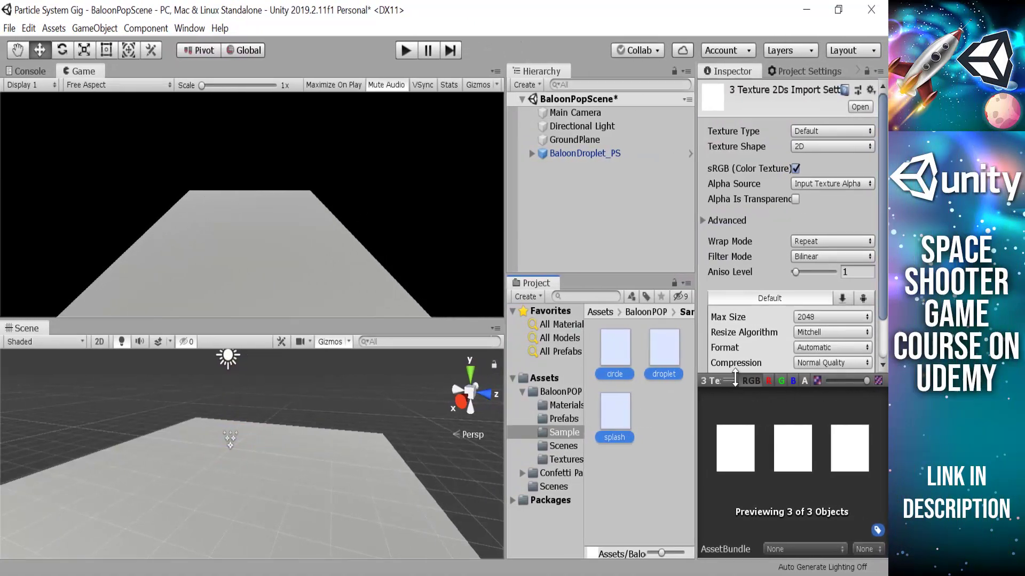
left_click_drag(735, 378, 742, 491)
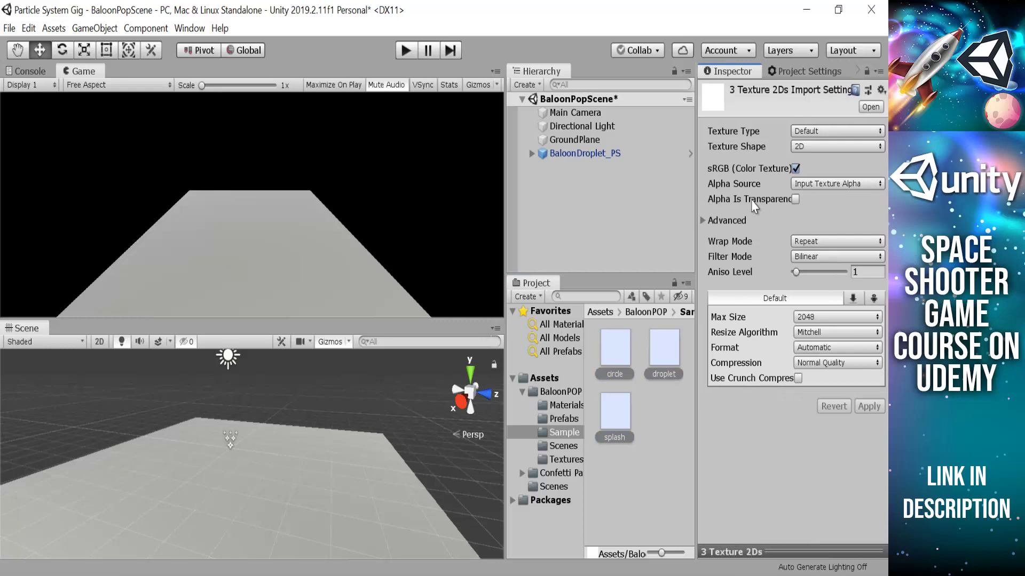
left_click(796, 199)
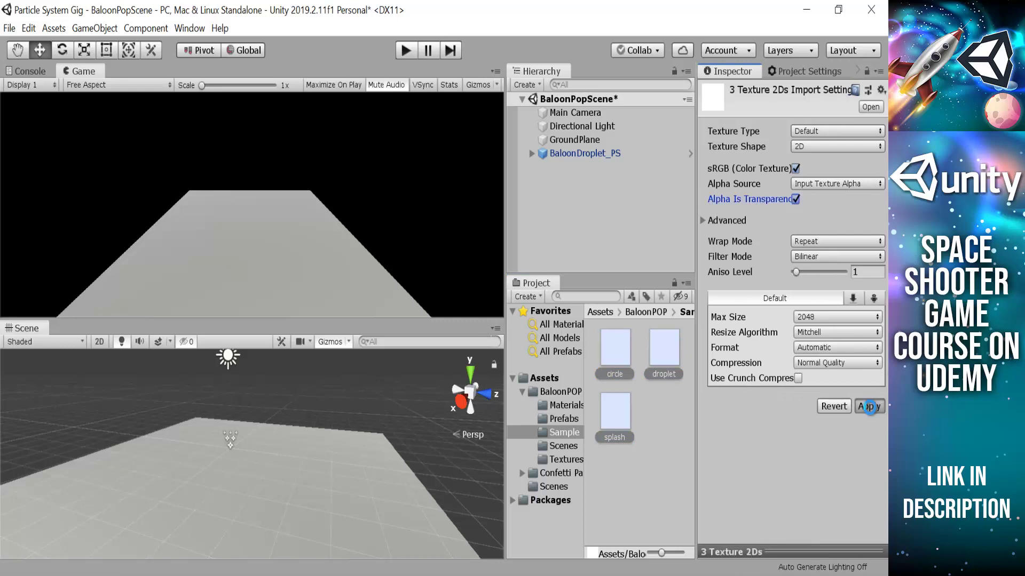
left_click(869, 407)
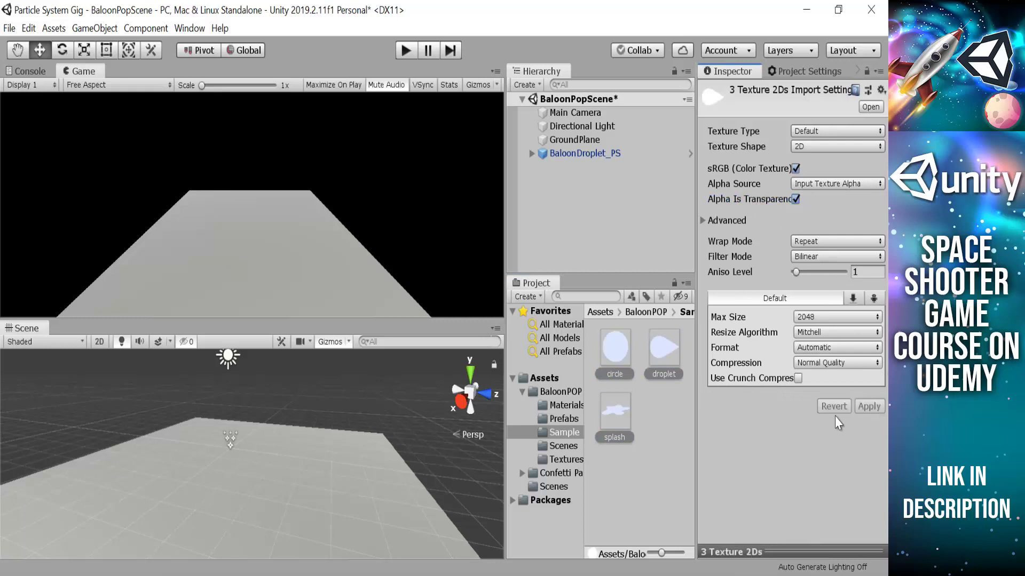
Create a new material in the Sample folder named Circle_mat.
left_click(649, 455)
right_click(633, 486)
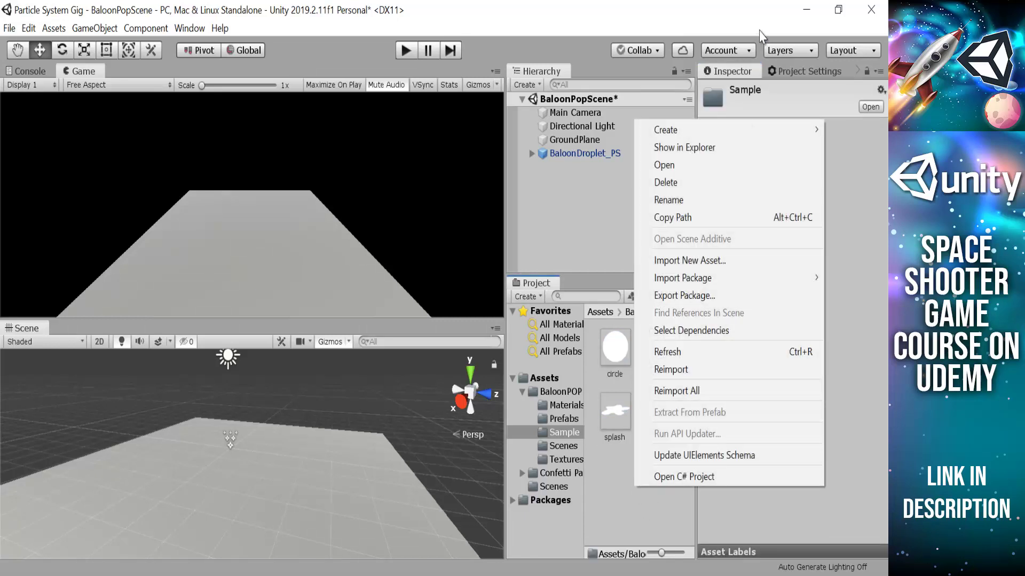
mouse_move(743, 133)
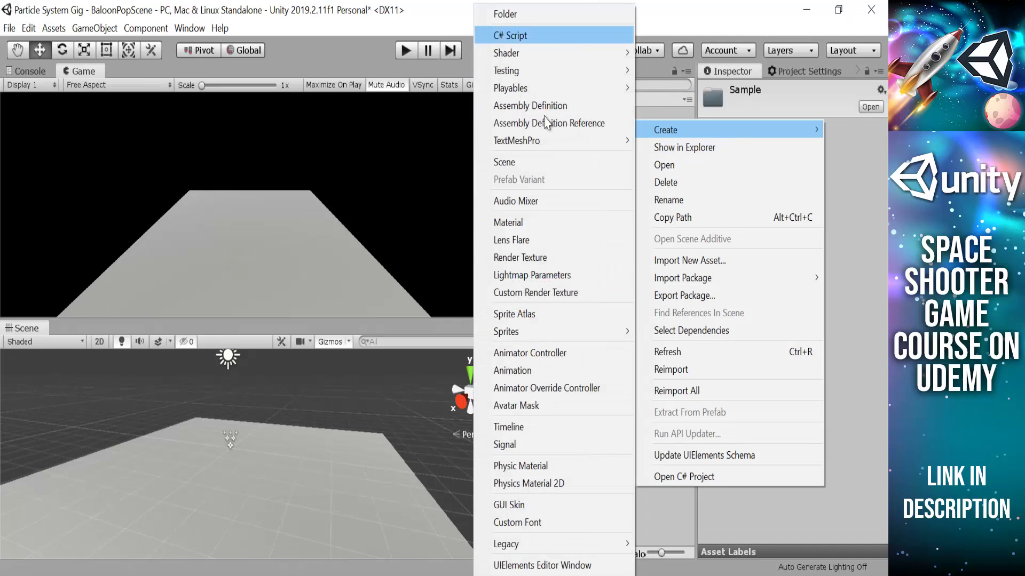
left_click(540, 224)
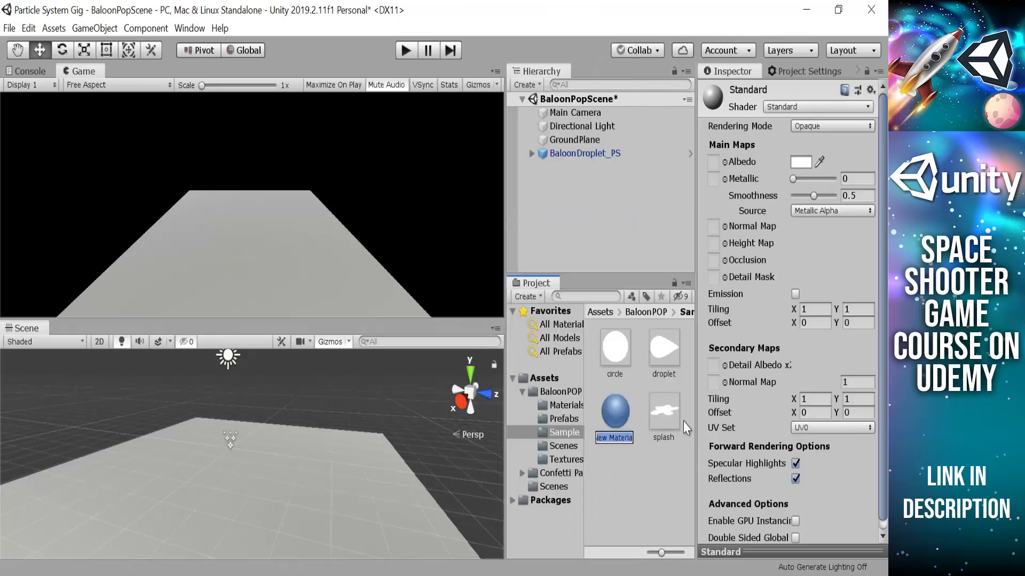
type("Circle_...")
key("Return")
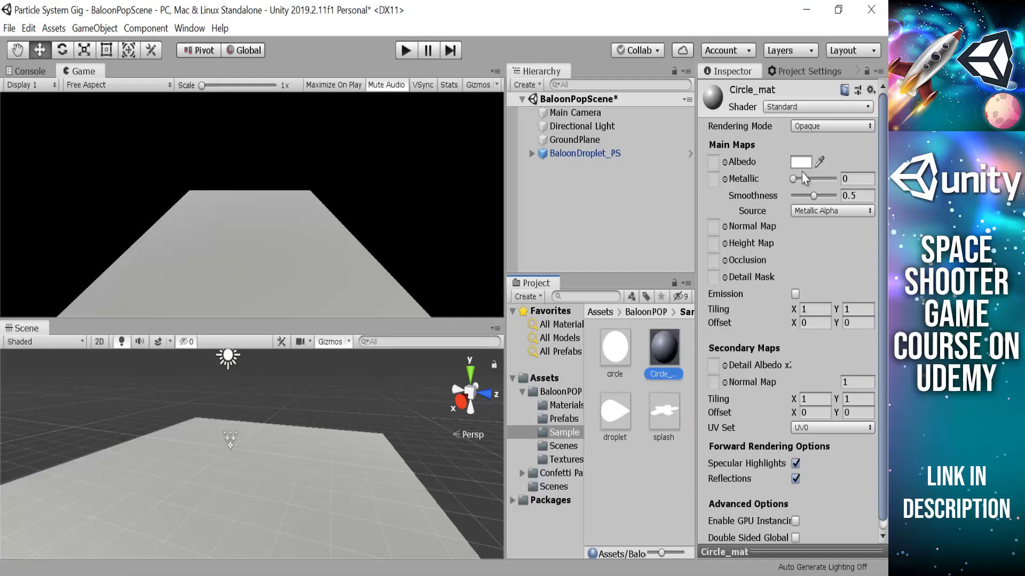
Give Circle_mat the Legacy Particles Multiply (Double) shader and circle texture, then duplicate it.
left_click(828, 110)
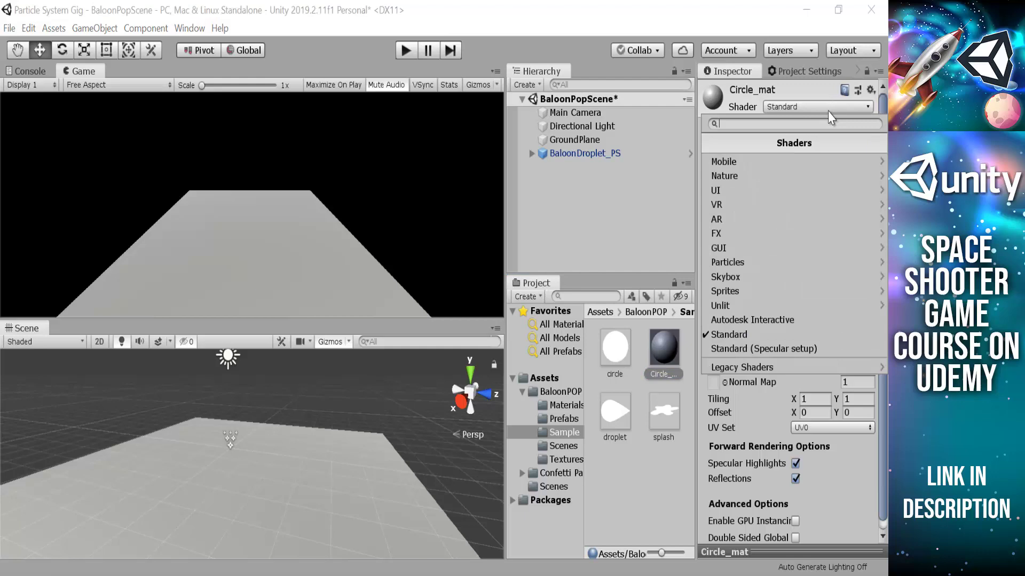
left_click(798, 369)
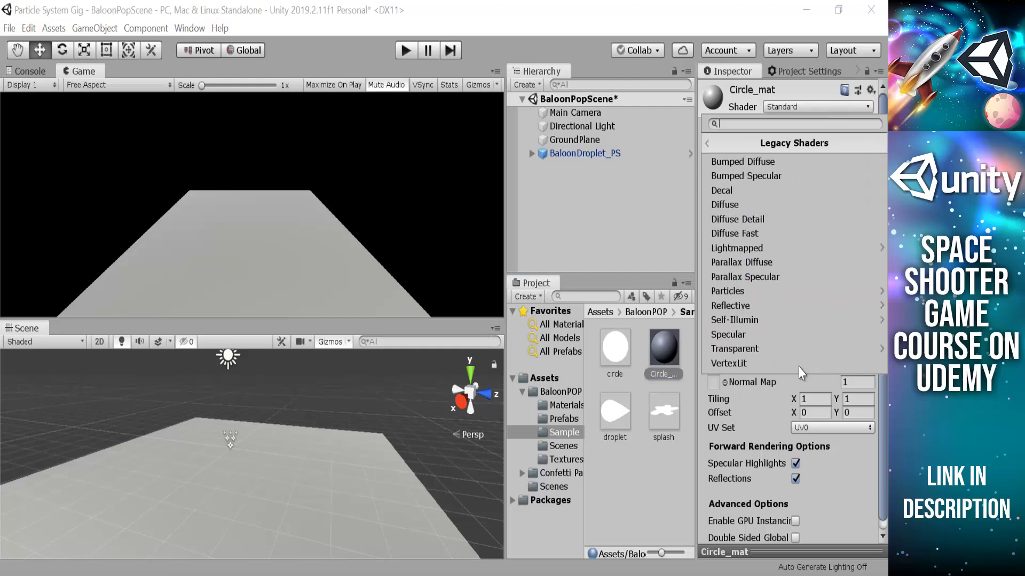
left_click(817, 291)
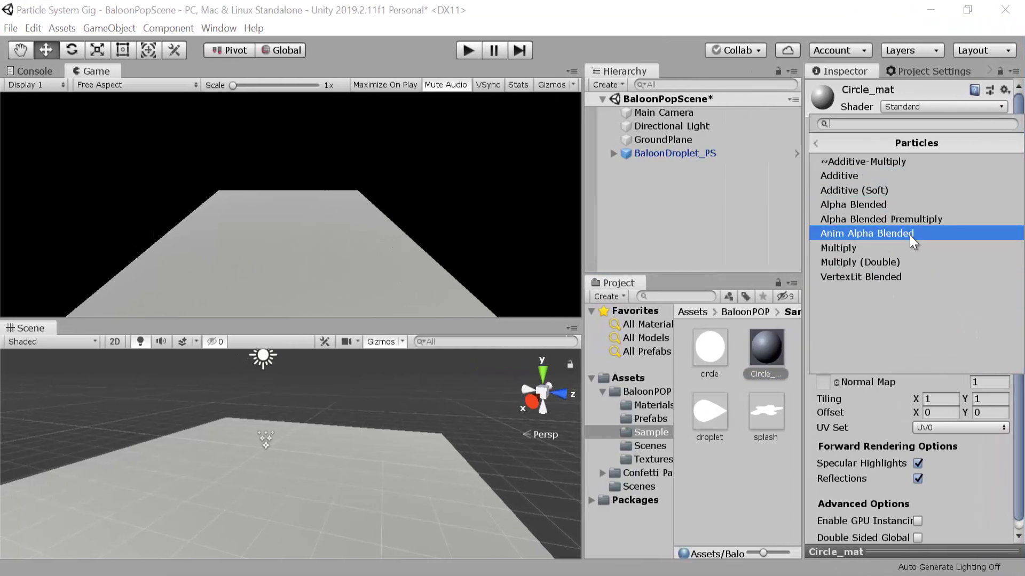
left_click(889, 266)
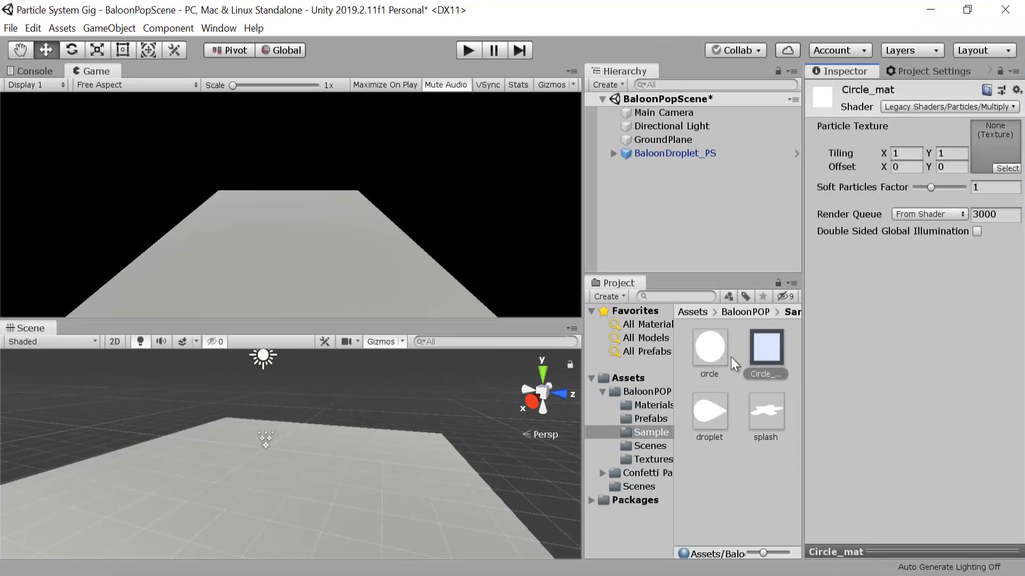
left_click_drag(697, 339, 1010, 156)
key("ctrl+d")
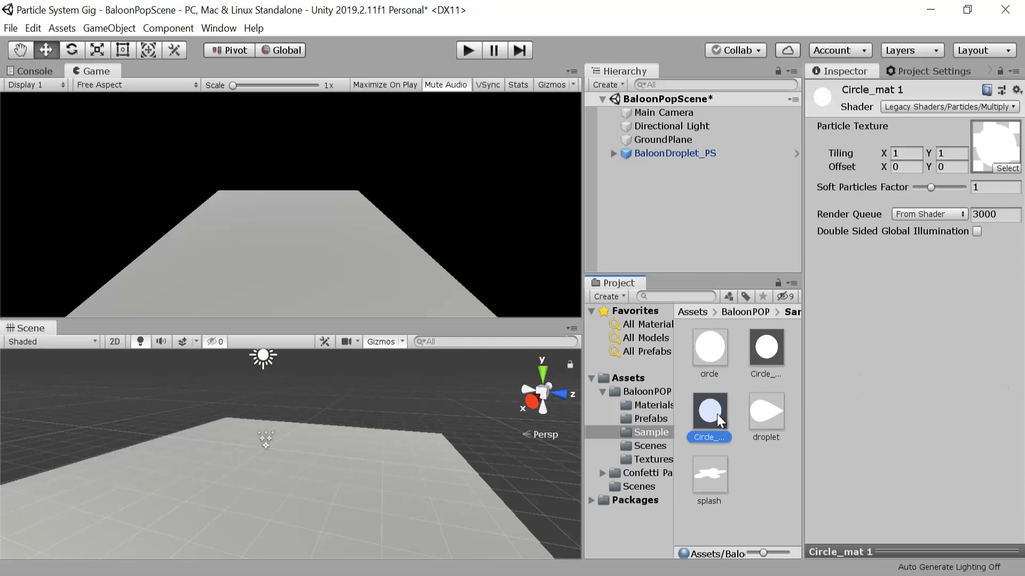
Rename the copied material to Droplet_Mat.
right_click(716, 414)
left_click(801, 126)
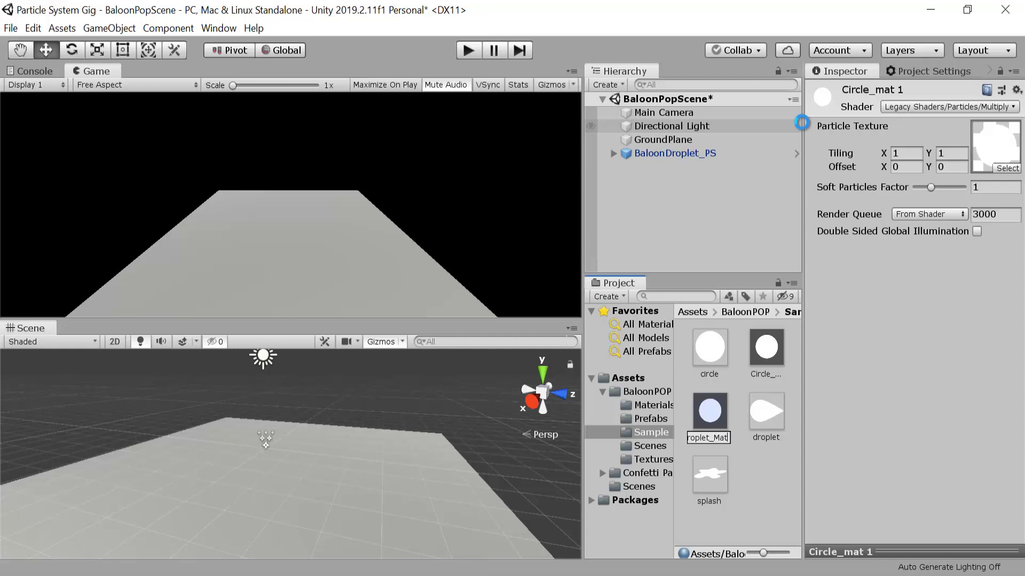
type("Droplet_Mat")
key("Return")
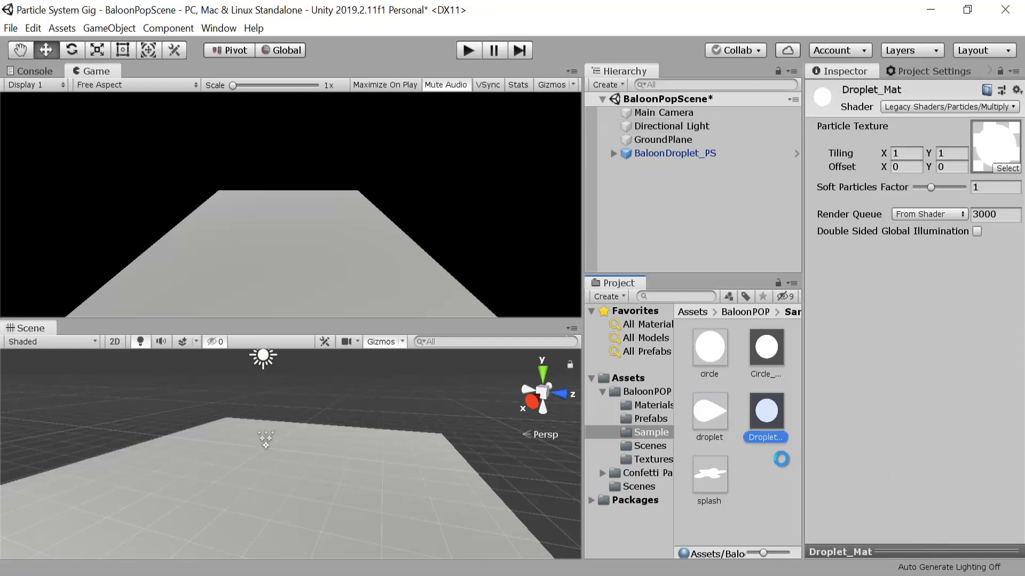
Duplicate Droplet_Mat, rename the copy Splash_Mat, and assign the splash texture.
key("ctrl+d")
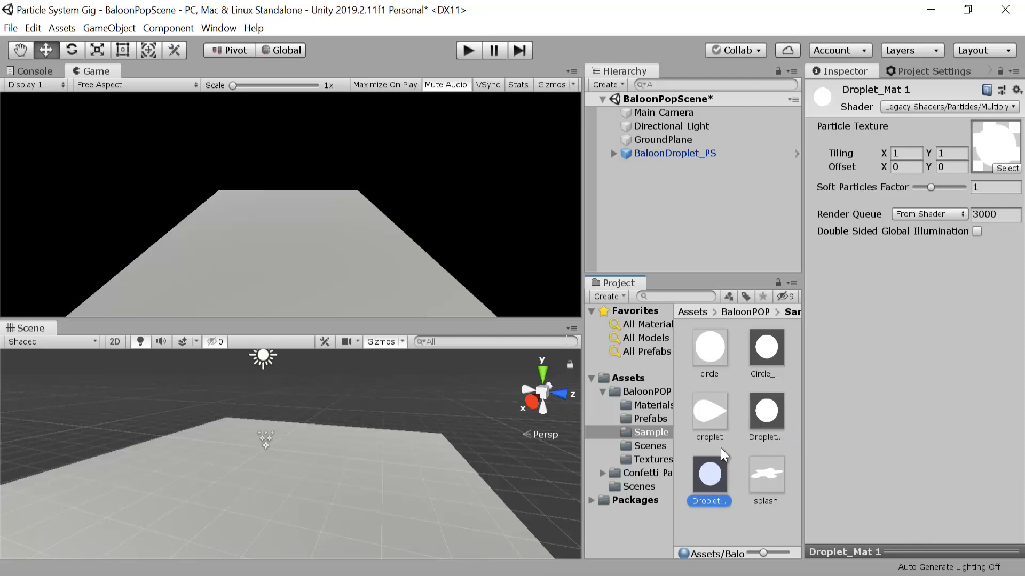
right_click(716, 479)
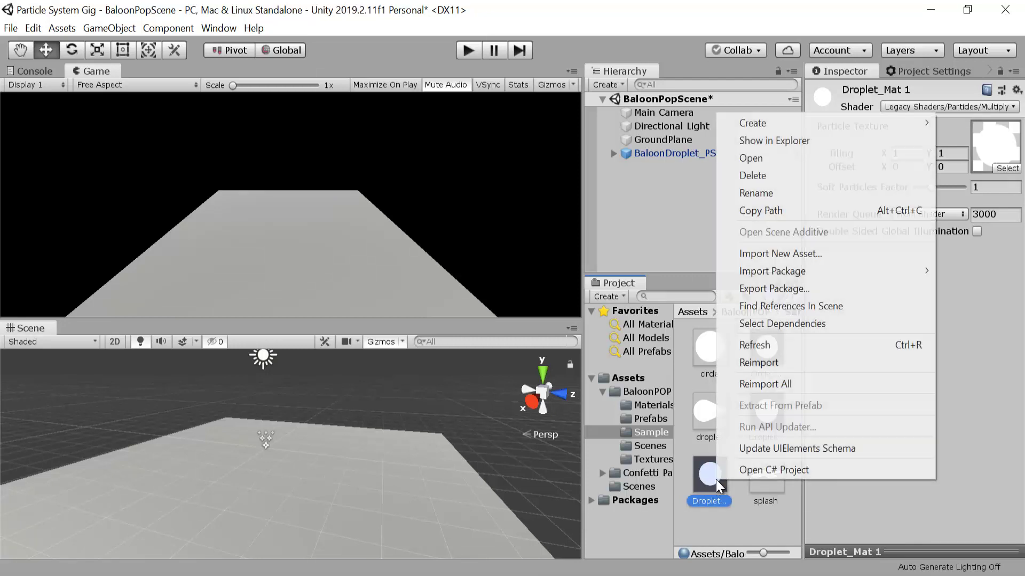
left_click(802, 193)
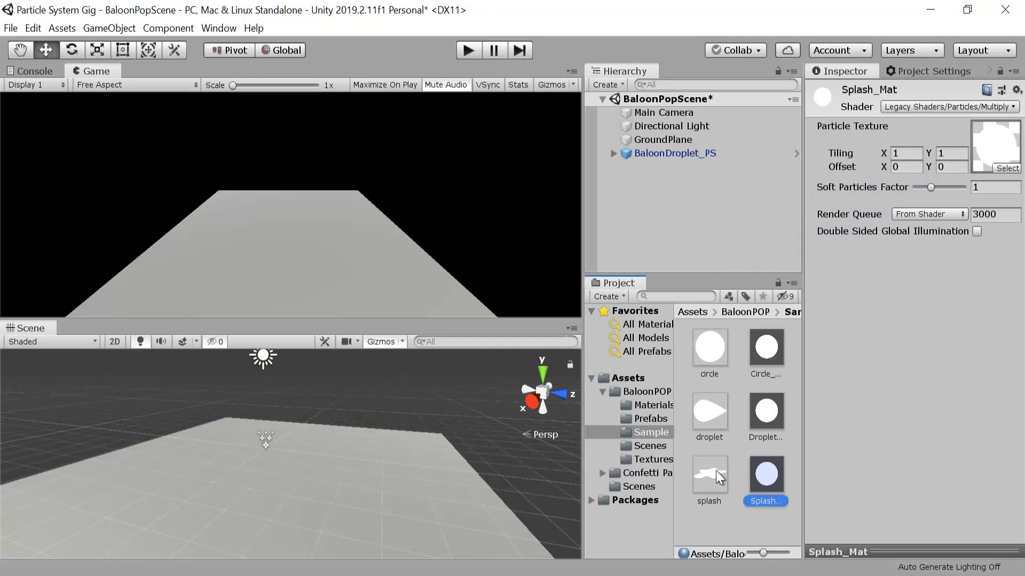
left_click_drag(716, 476, 961, 184)
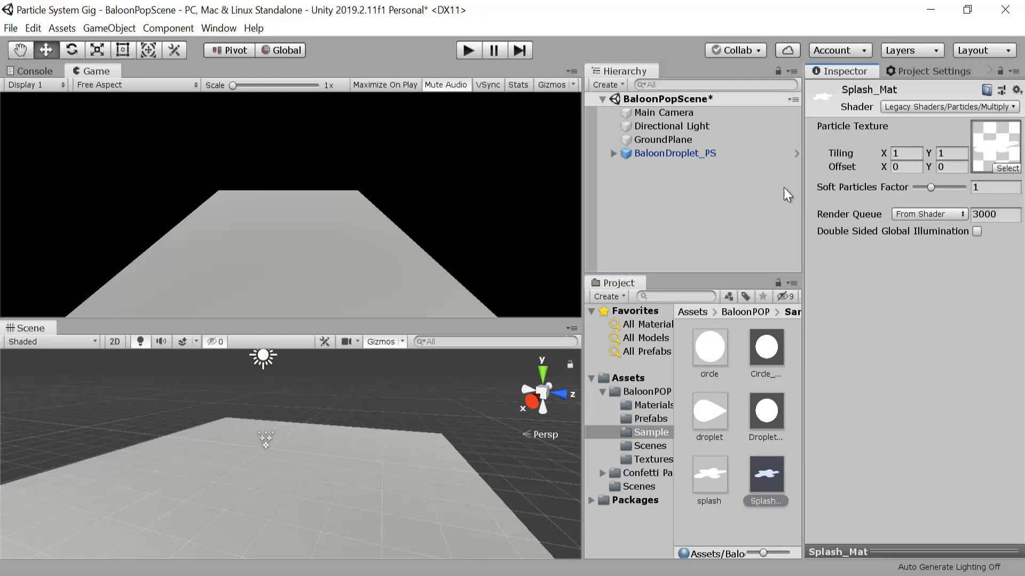
Replay the BaloonDroplet_PS burst, then add a new Particle System to the scene.
left_click(690, 152)
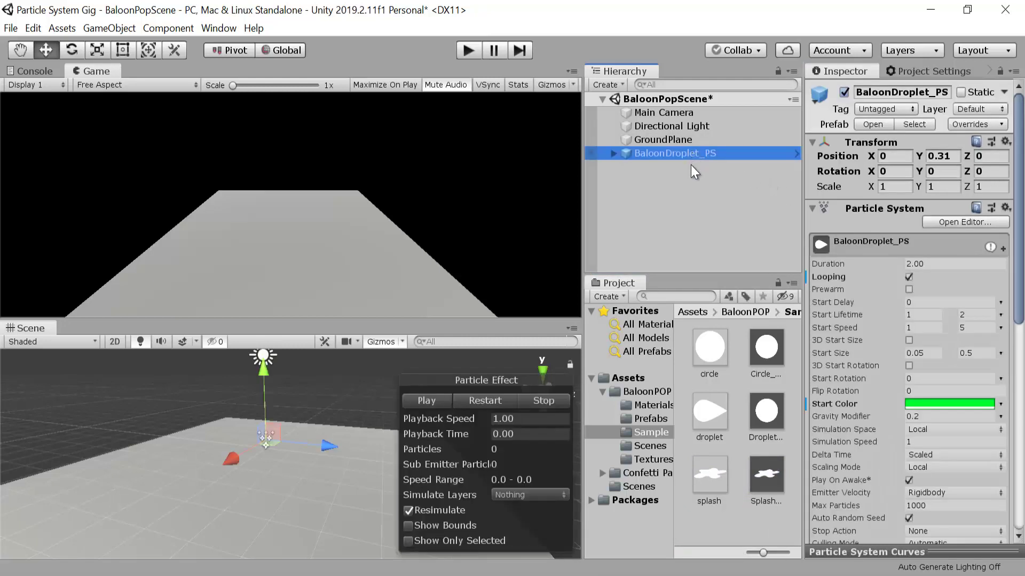
left_click(506, 400)
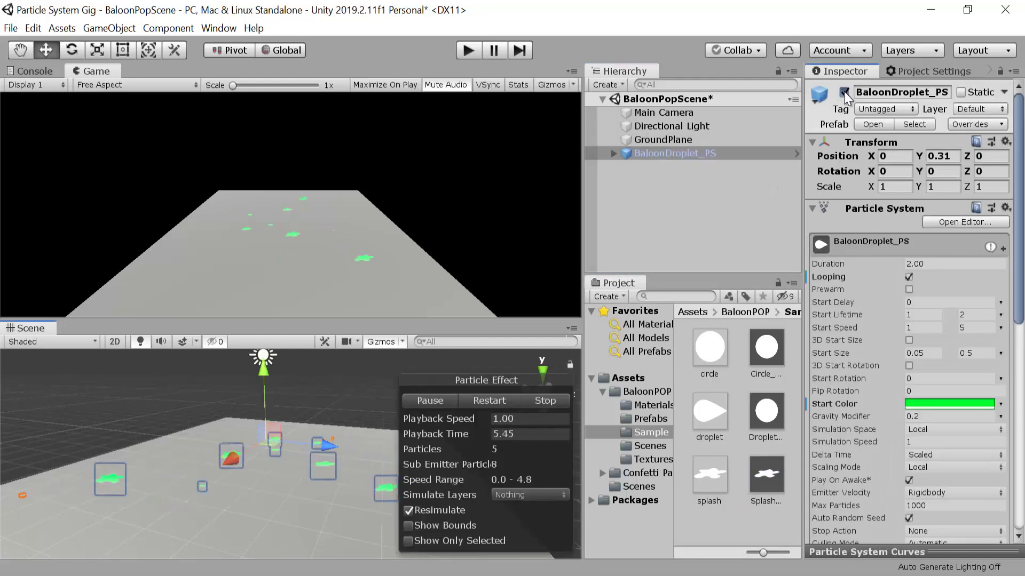
left_click(744, 183)
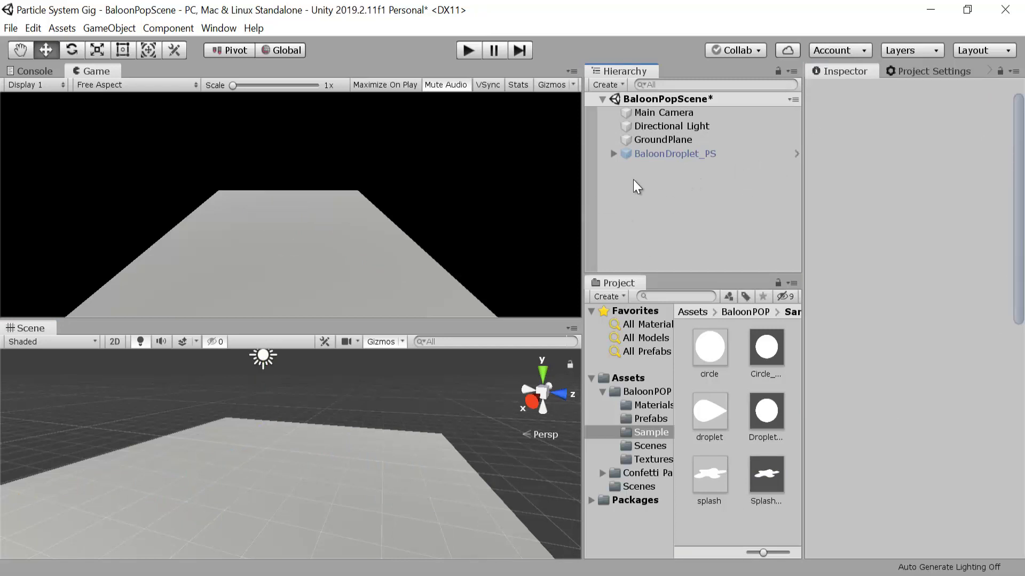
right_click(633, 179)
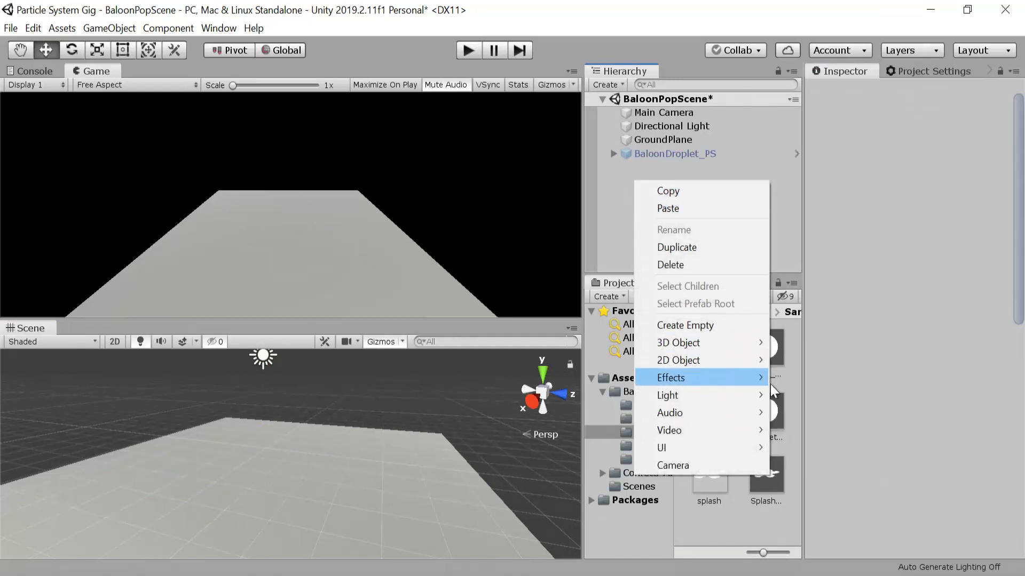
mouse_move(770, 383)
left_click(809, 381)
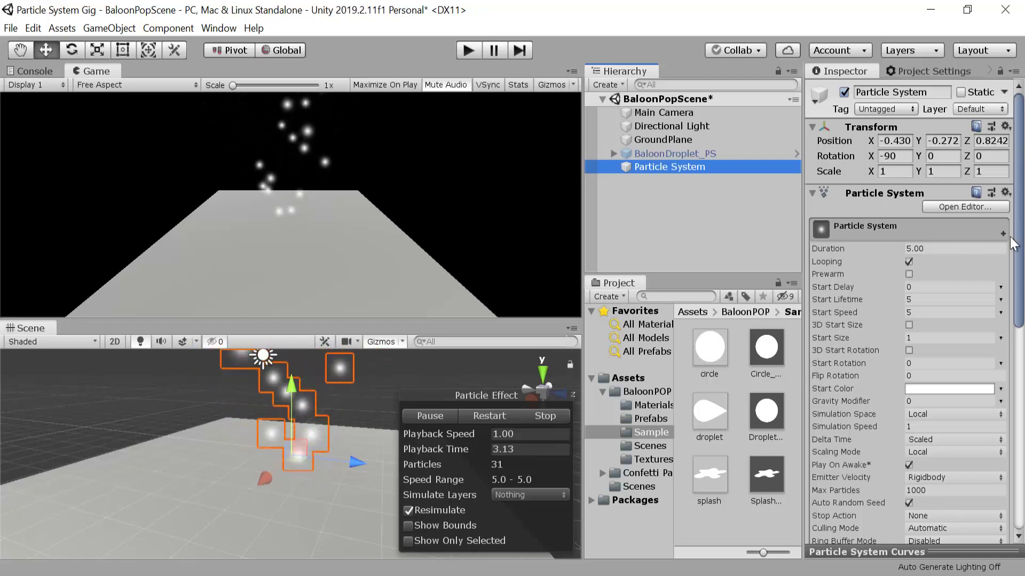
Set Duration to 2 and Start Lifetime to random between 0.5 and 2.
left_click(943, 249)
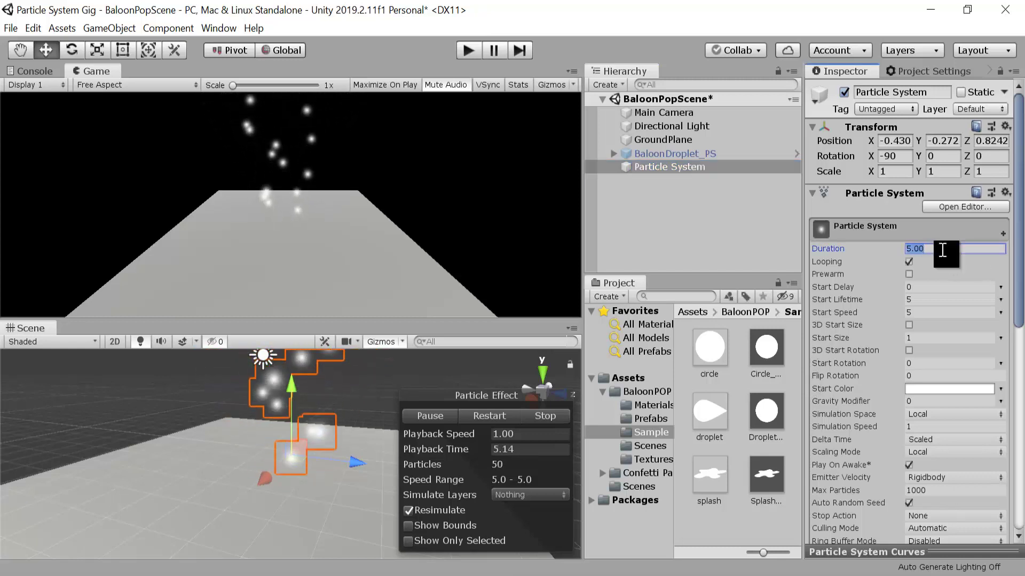
type("2")
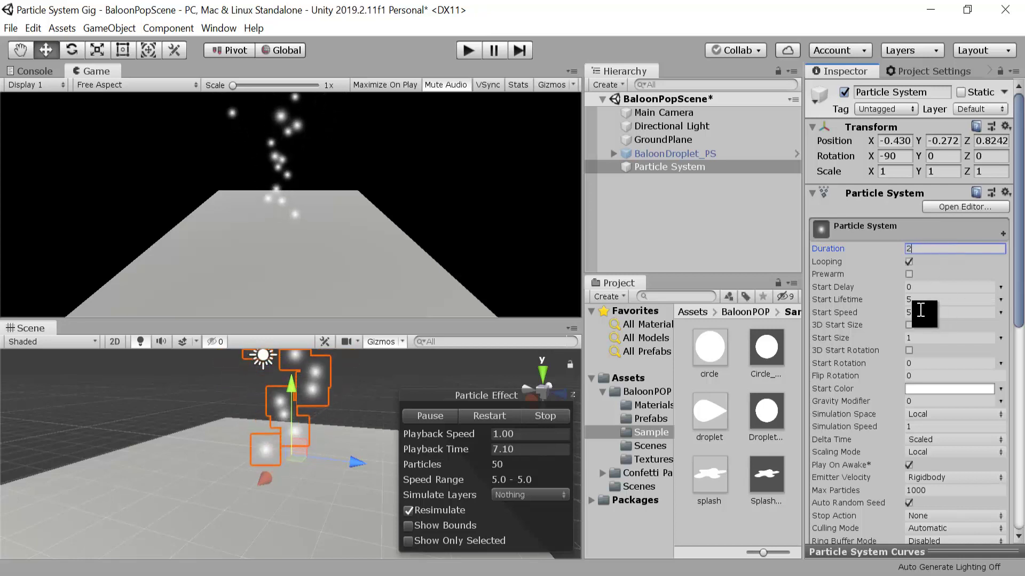
left_click(999, 300)
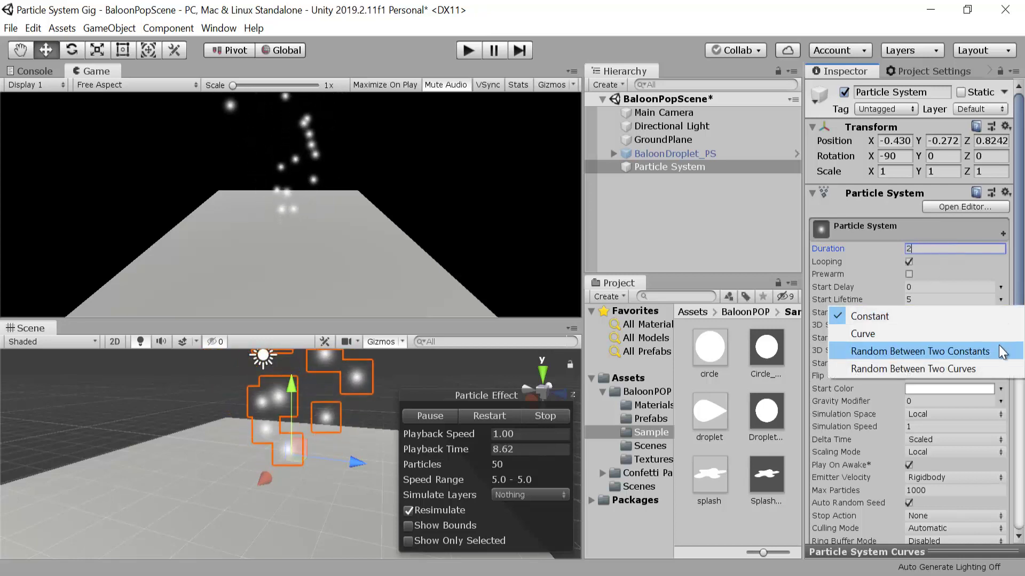
left_click(997, 344)
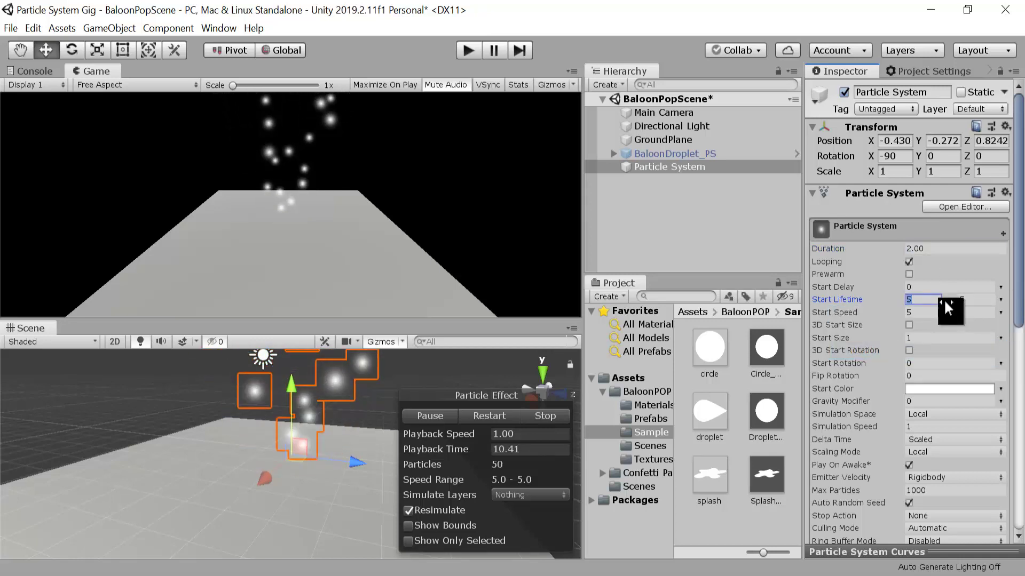
type("0")
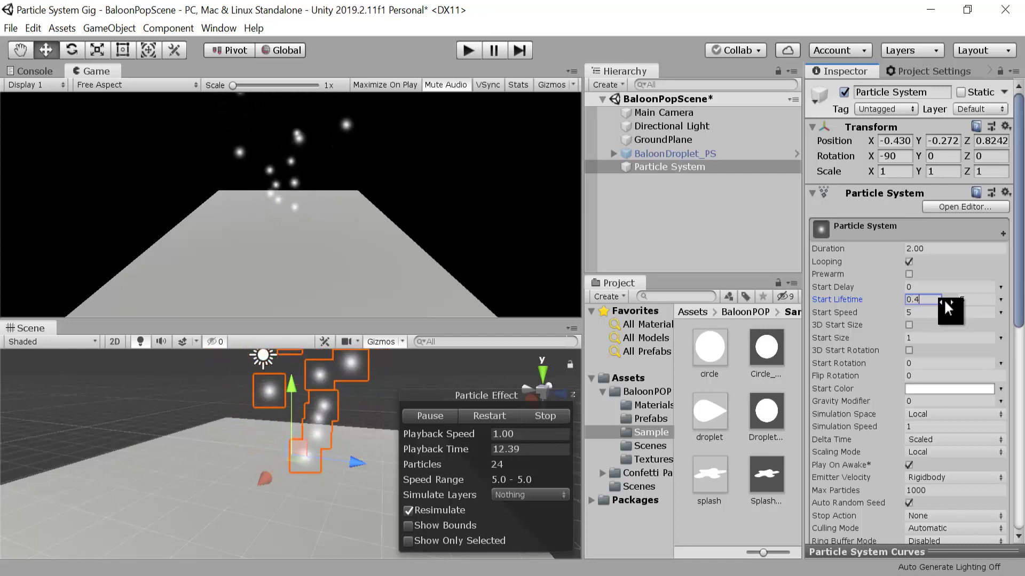
type(".5")
key("Tab")
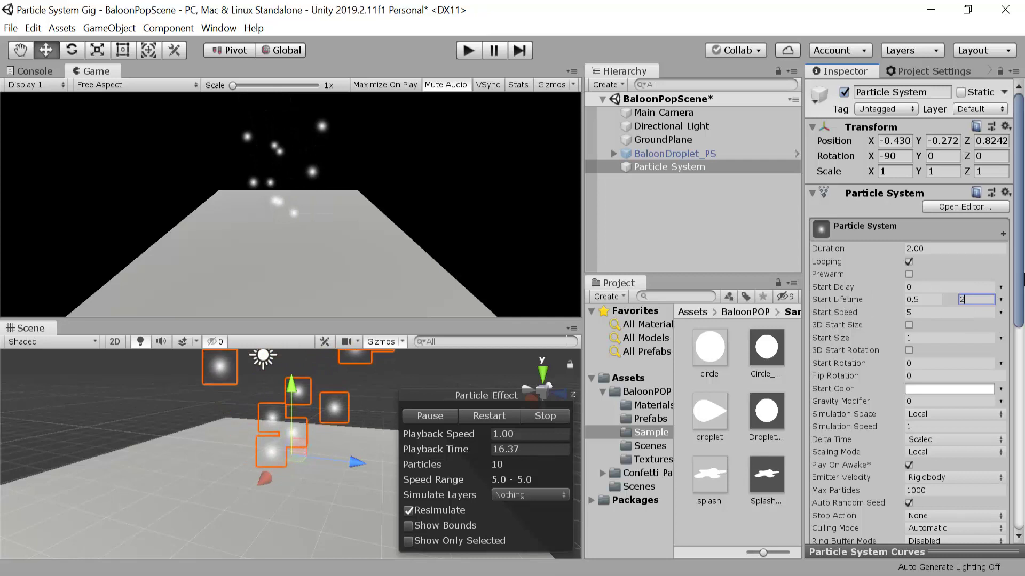
scroll(927, 235, "down", 3)
Make Start Speed random between two constants, 0.5 and 5.
left_click(1001, 217)
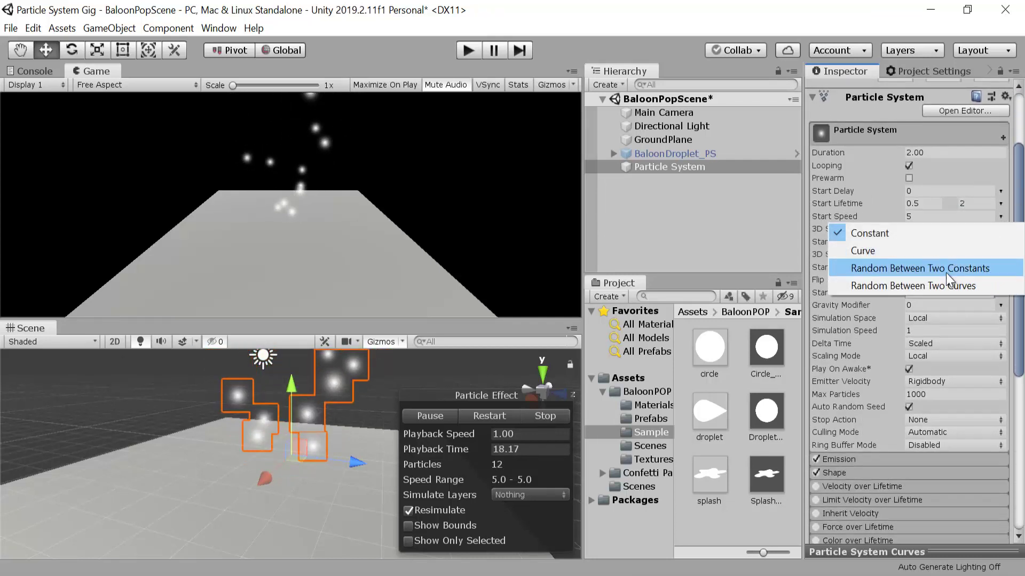
left_click(959, 268)
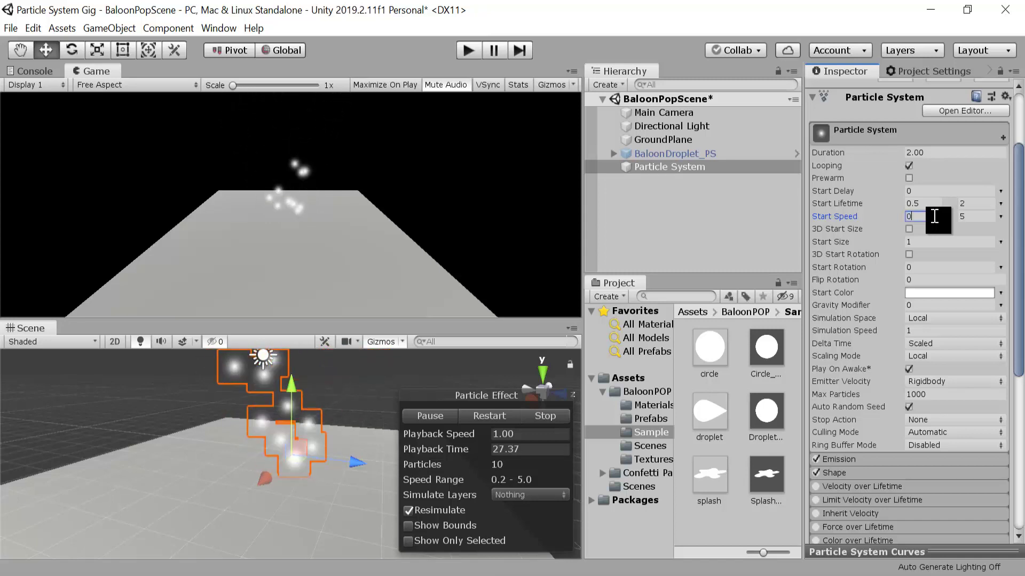
left_click(977, 219)
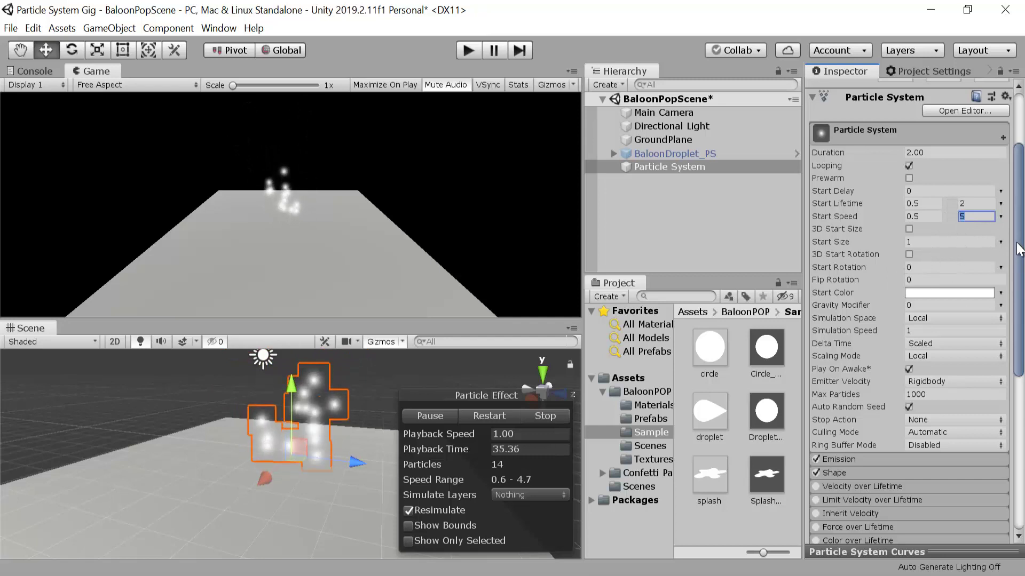
left_click_drag(1022, 221, 1020, 413)
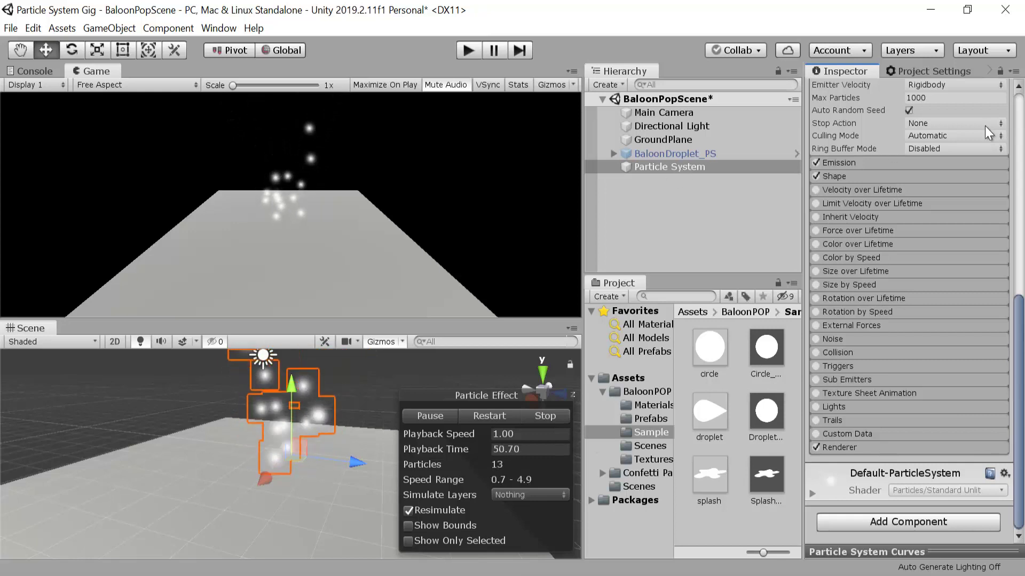
Rename the new particle system to Droplet_PS.
scroll(990, 134, "up", 15)
left_click(884, 92)
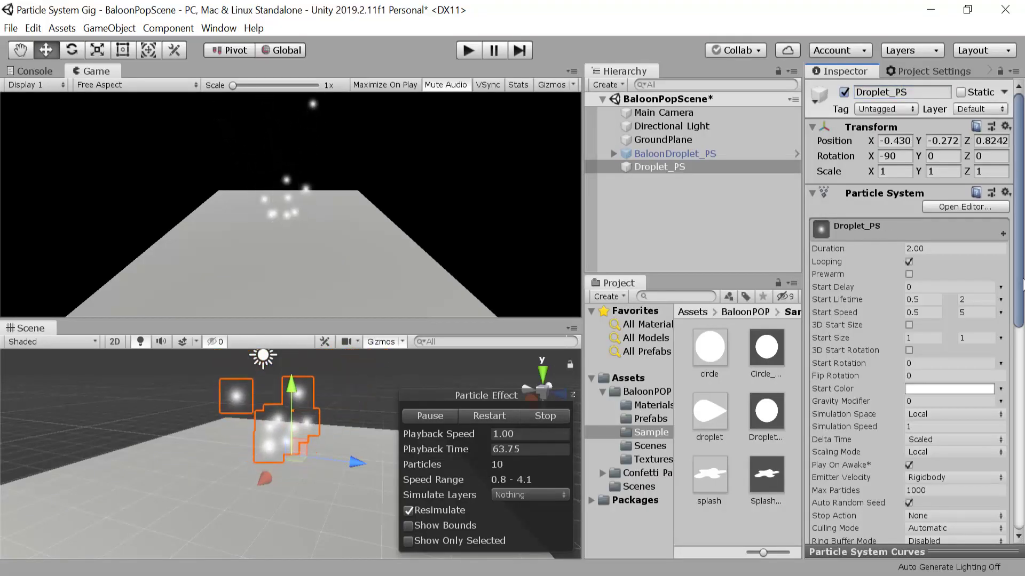
left_click_drag(1023, 284, 1015, 490)
Set the Renderer's Render Mode to Stretched Billboard.
left_click(937, 446)
scroll(952, 332, "down", 6)
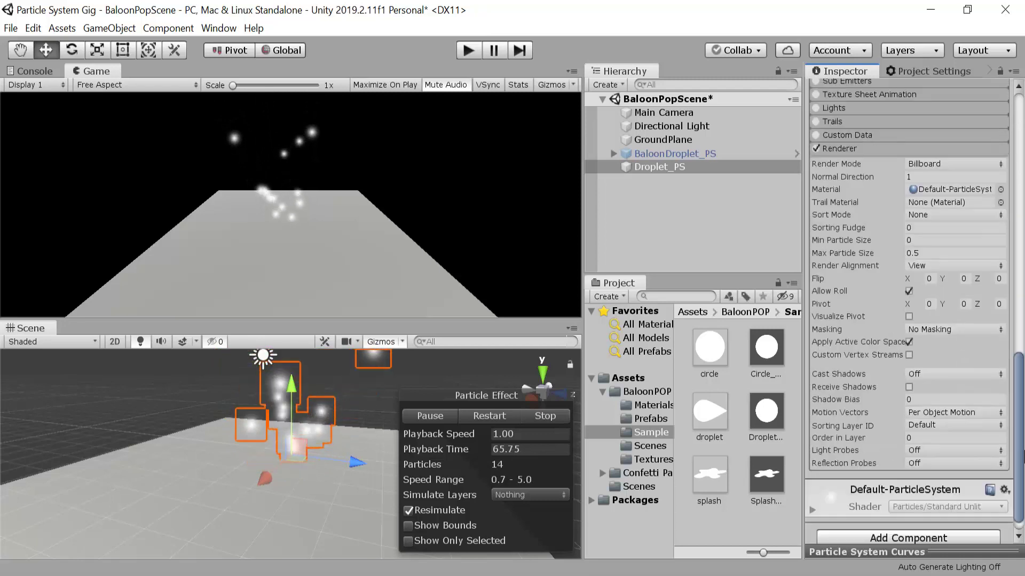
left_click(961, 270)
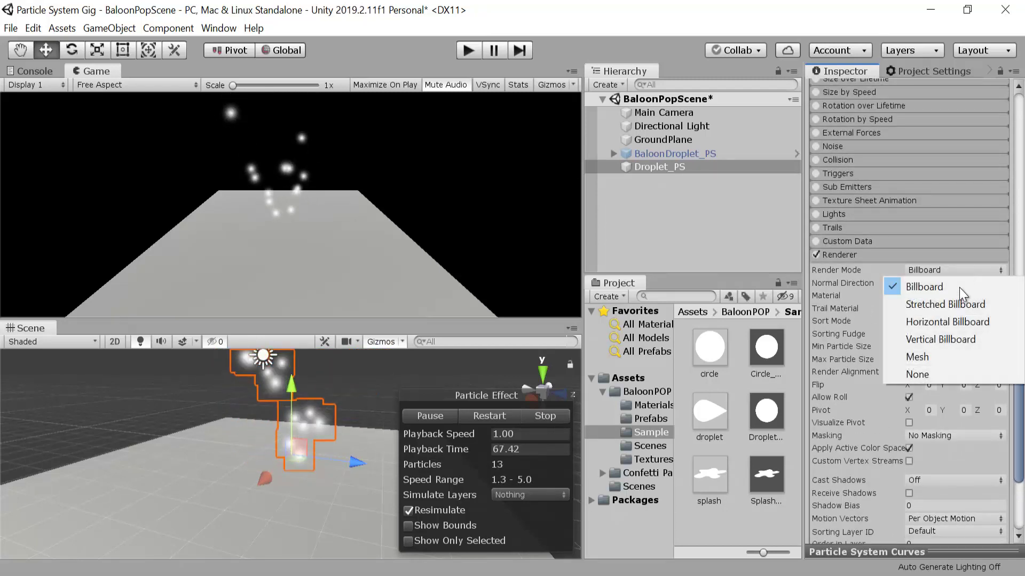
left_click(956, 305)
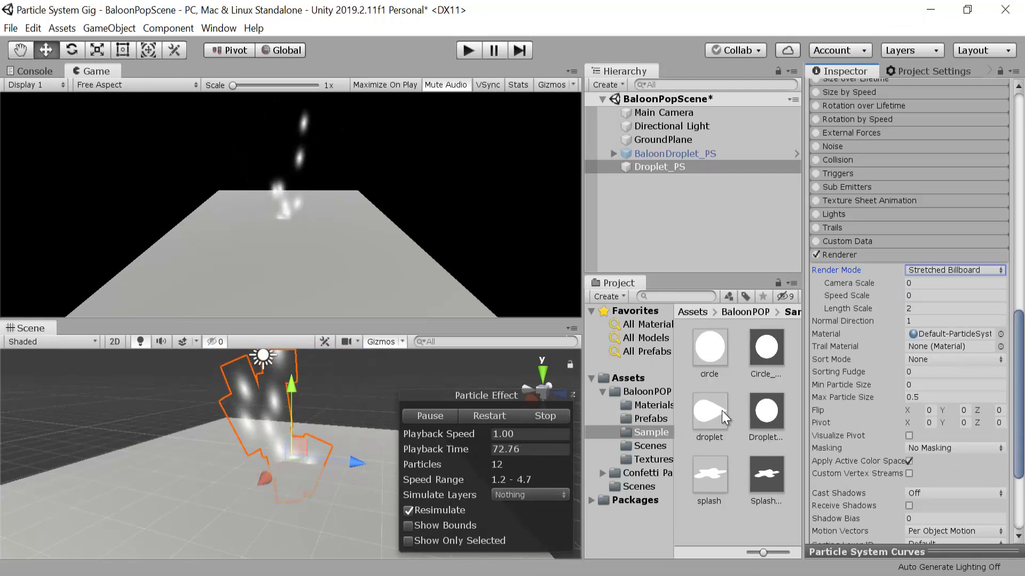
Assign the droplet texture to the Droplet_Mat material.
mouse_move(772, 411)
left_mouse_down()
mouse_move(864, 318)
mouse_move(941, 273)
mouse_move(767, 418)
left_mouse_up()
left_click(767, 417)
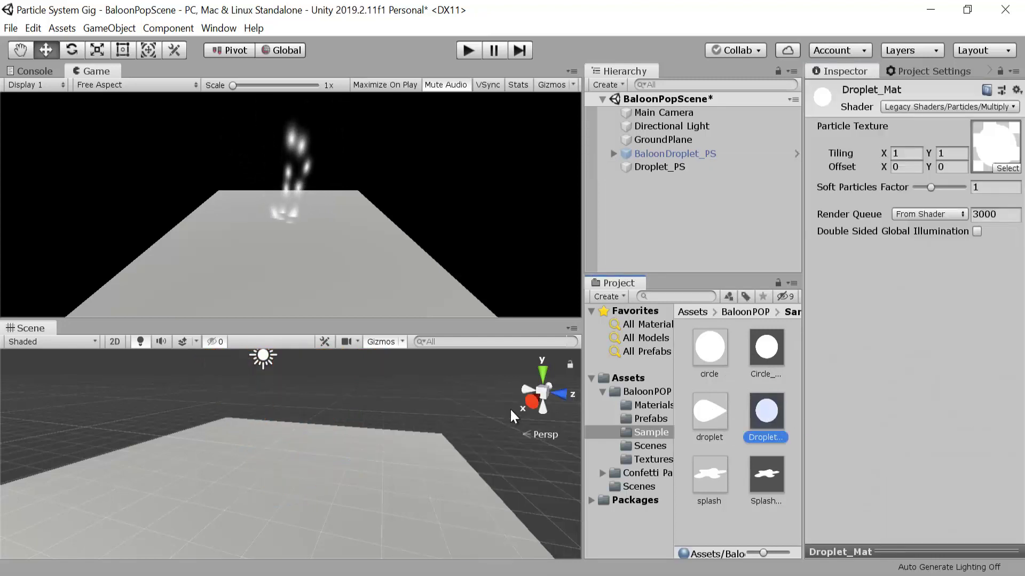
left_click_drag(693, 414, 921, 195)
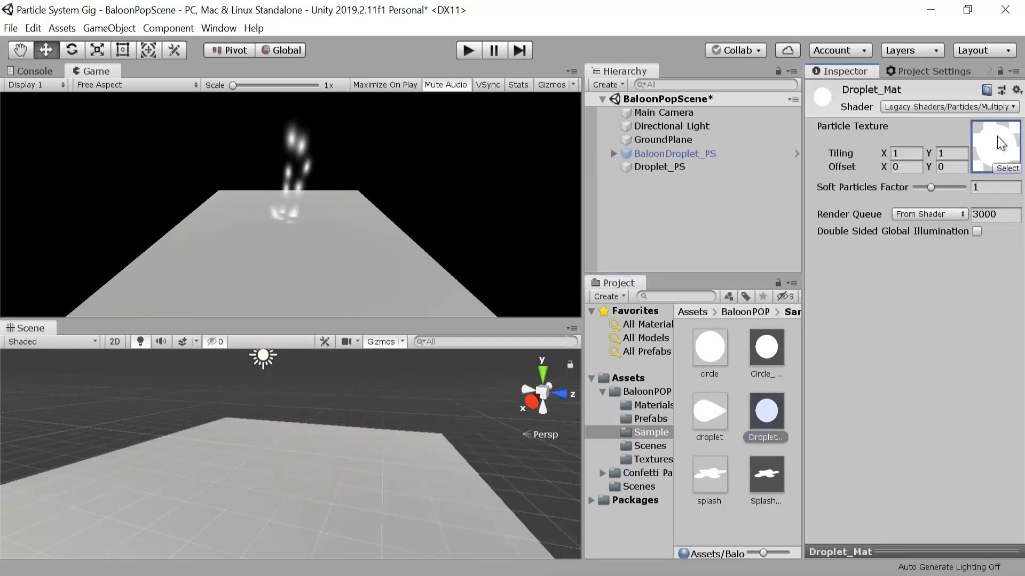
left_click_drag(1001, 143, 1002, 143)
Assign Droplet_Mat as Droplet_PS's Renderer material.
left_click(703, 166)
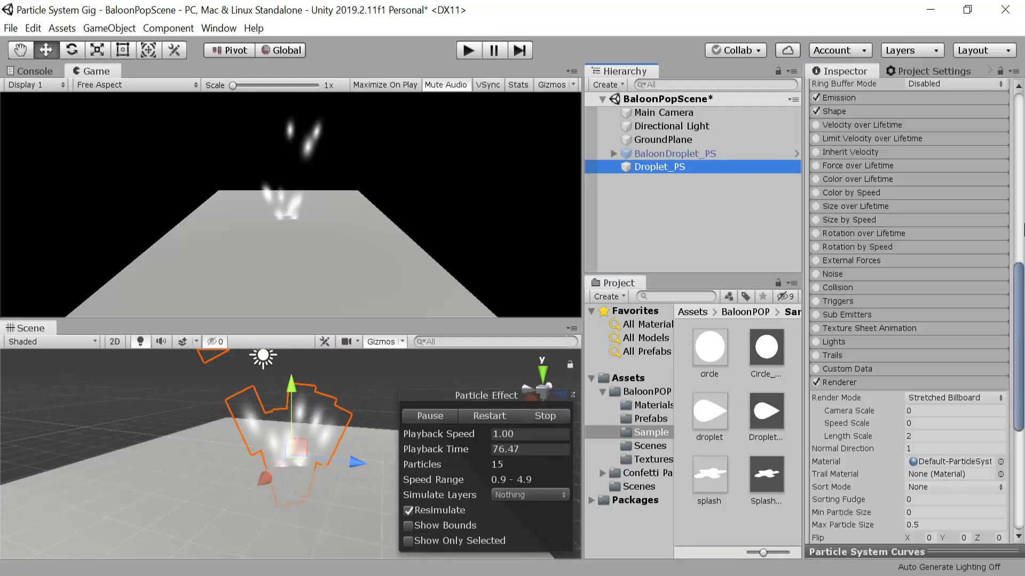
scroll(1014, 230, "down", 5)
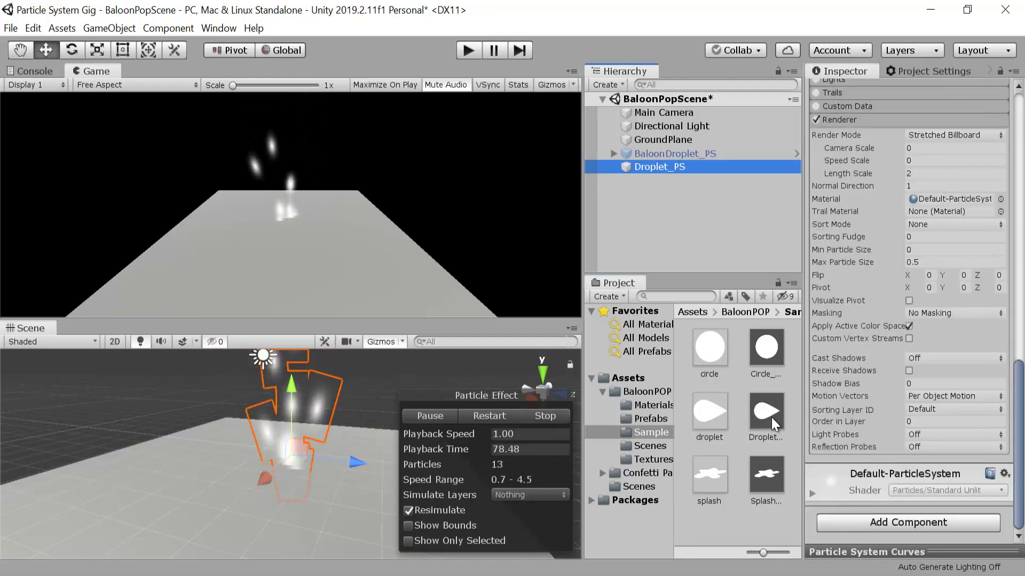
left_click_drag(771, 417, 968, 200)
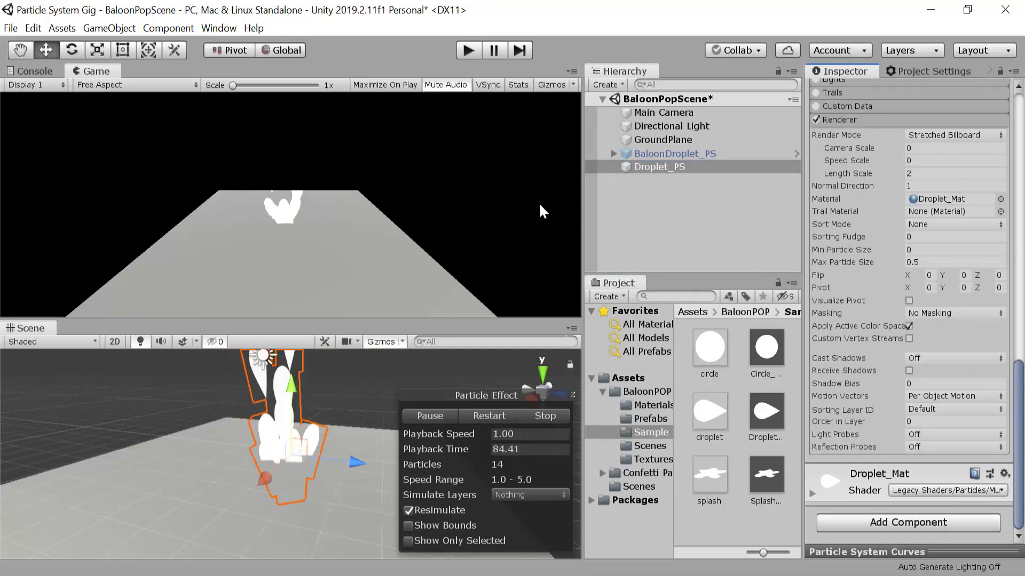
scroll(907, 310, "up", 15)
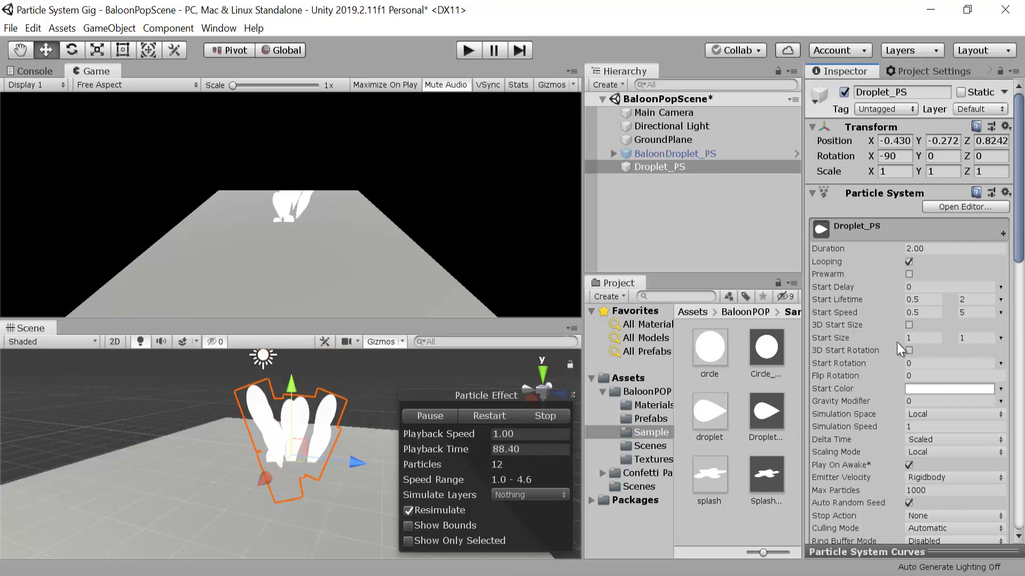
Set Start Size to random between 0.1 and 0.5.
left_click(924, 338)
type("0.1")
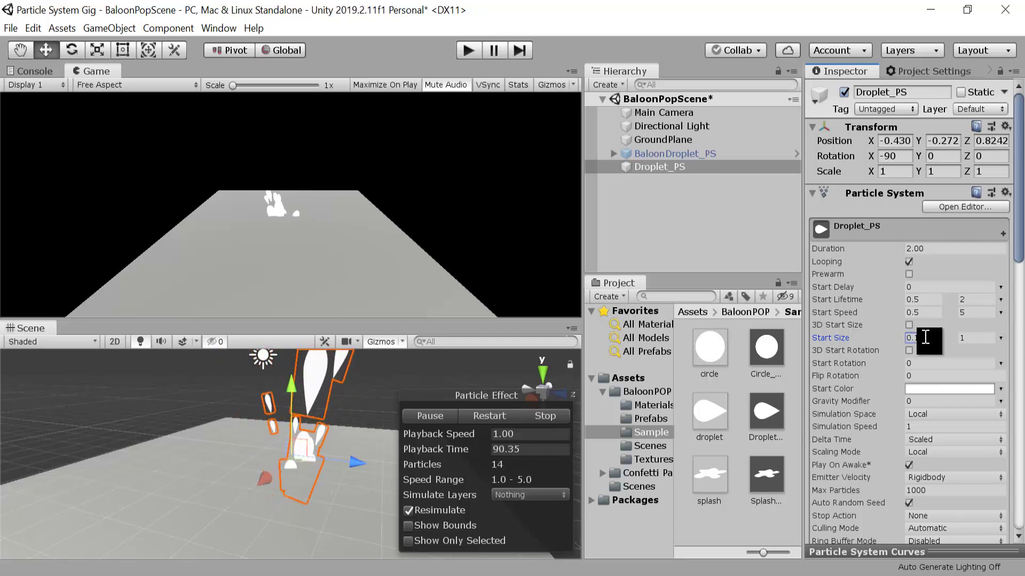
left_click(988, 338)
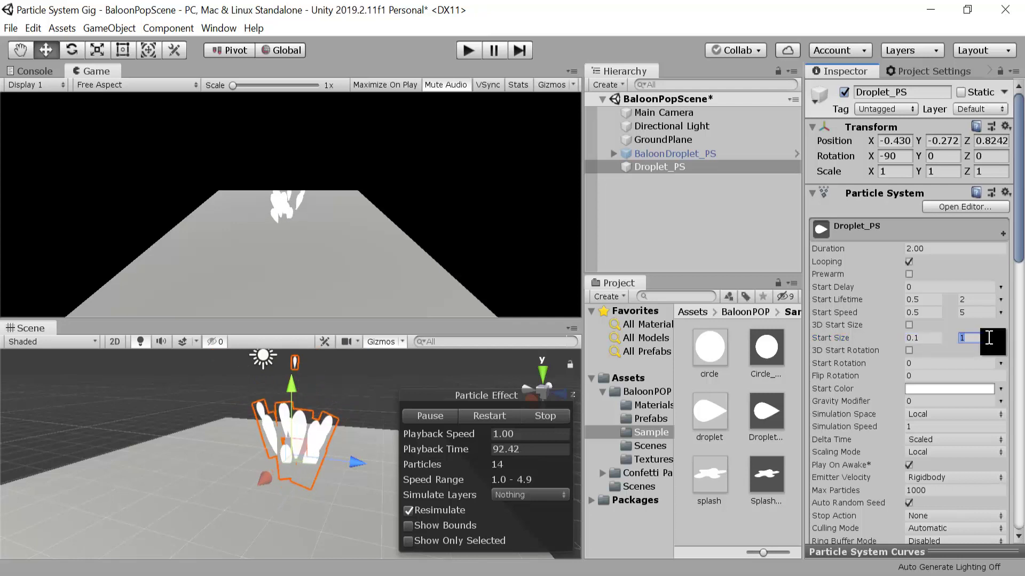
type("0.5")
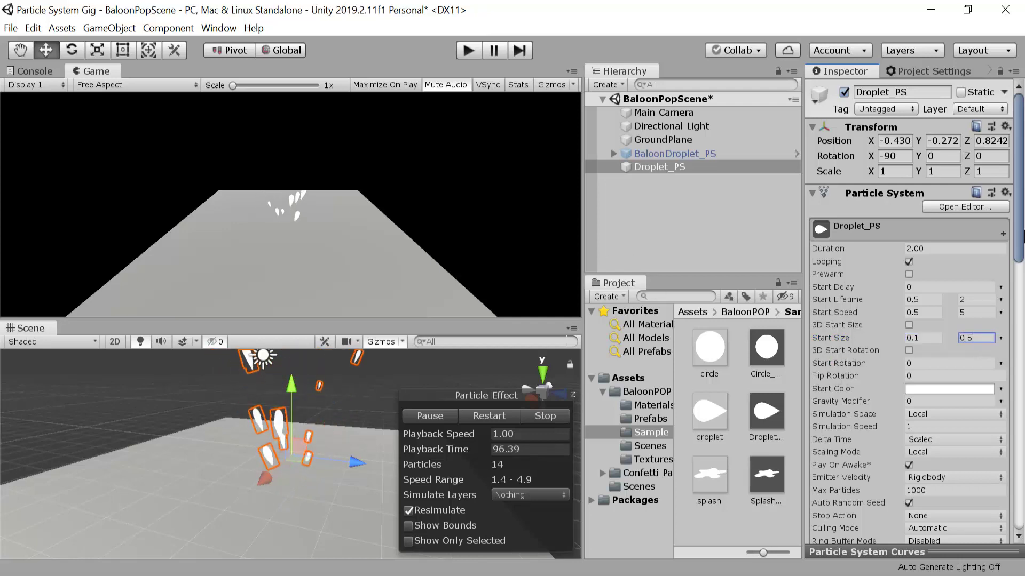
Retype the maximum Start Speed as 5.
scroll(972, 261, "down", 2)
left_click(974, 257)
type("1")
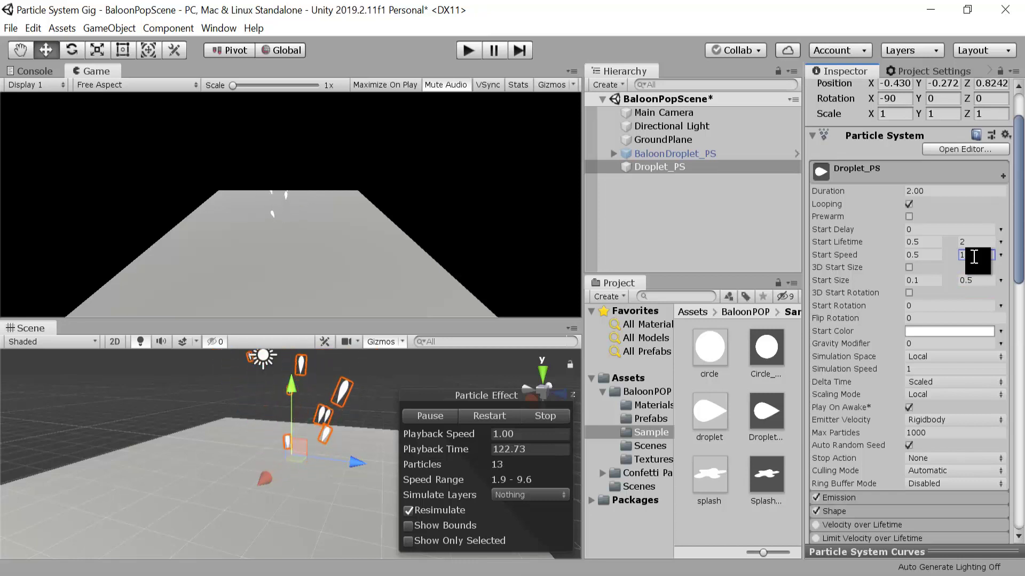
key("BackSpace")
type("5")
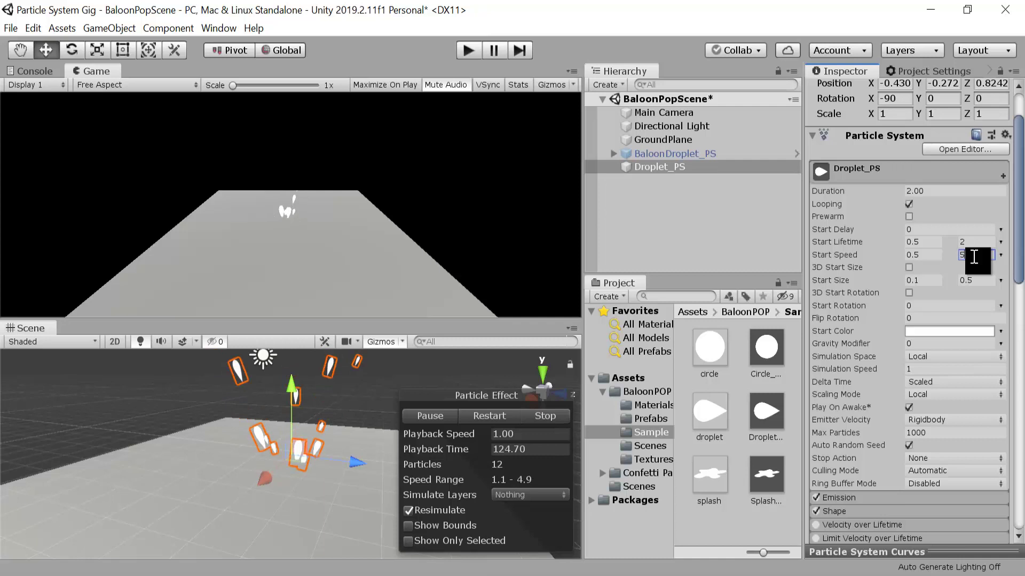
left_click_drag(1019, 234, 1024, 324)
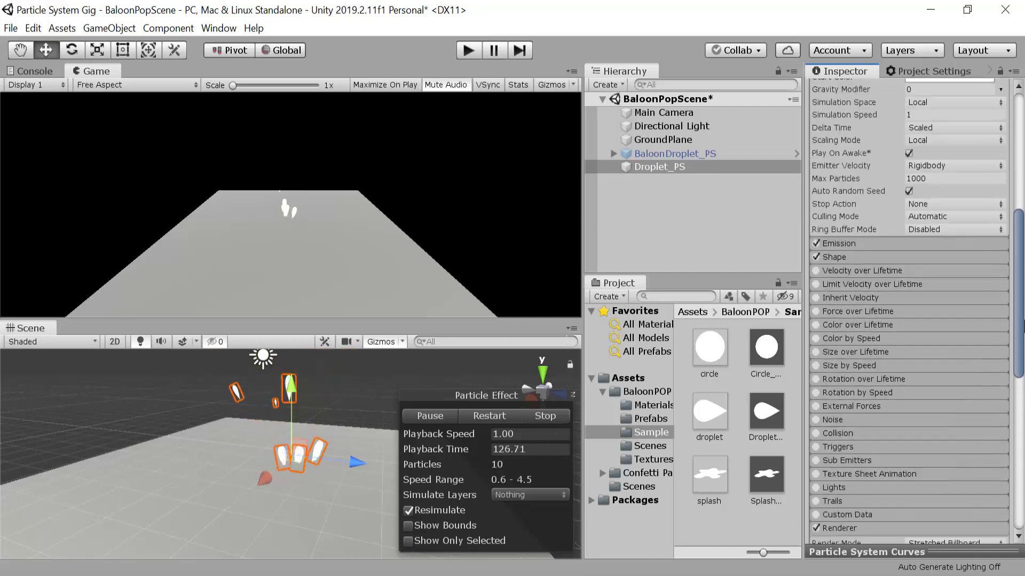
scroll(847, 250, "down", 3)
Switch the emitter Shape to Sphere and raise the emitter slightly along Y.
left_click(873, 221)
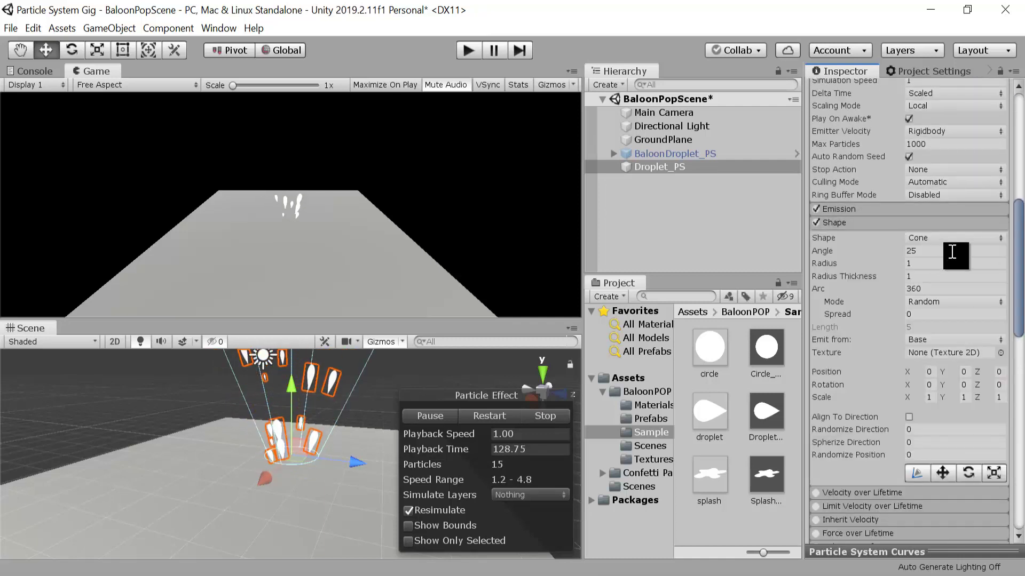
left_click(971, 238)
left_click(963, 256)
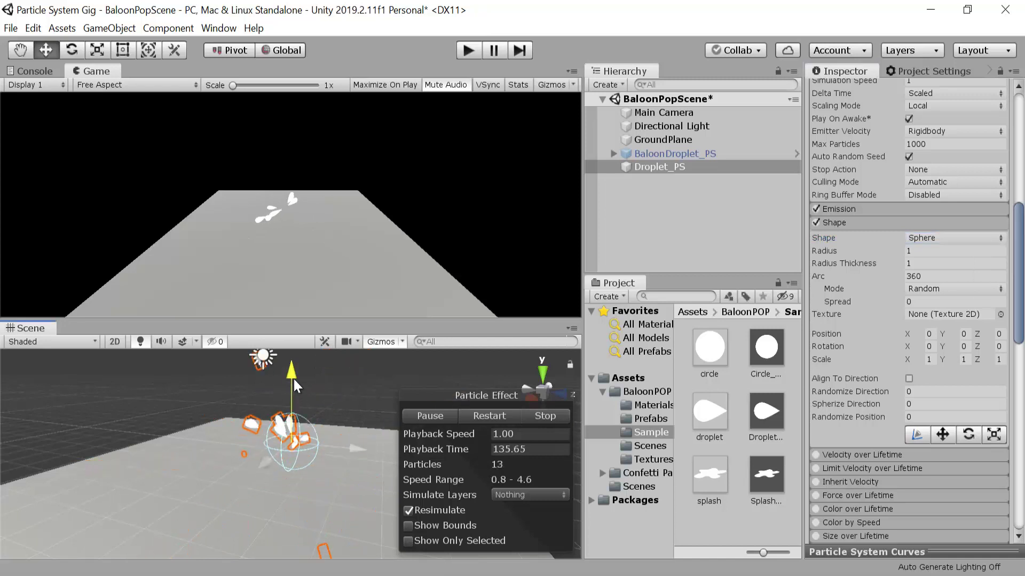
left_click_drag(294, 379, 295, 373)
Try Duration 3 and Start Lifetime max 3, then revert Duration to 2.
scroll(907, 320, "up", 10)
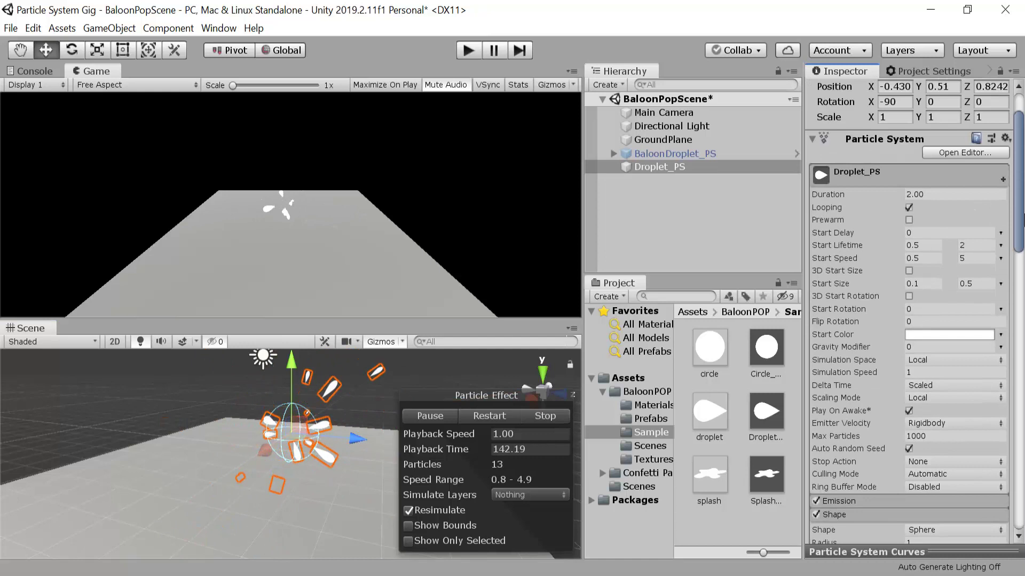
scroll(914, 233, "up", 2)
left_click(914, 238)
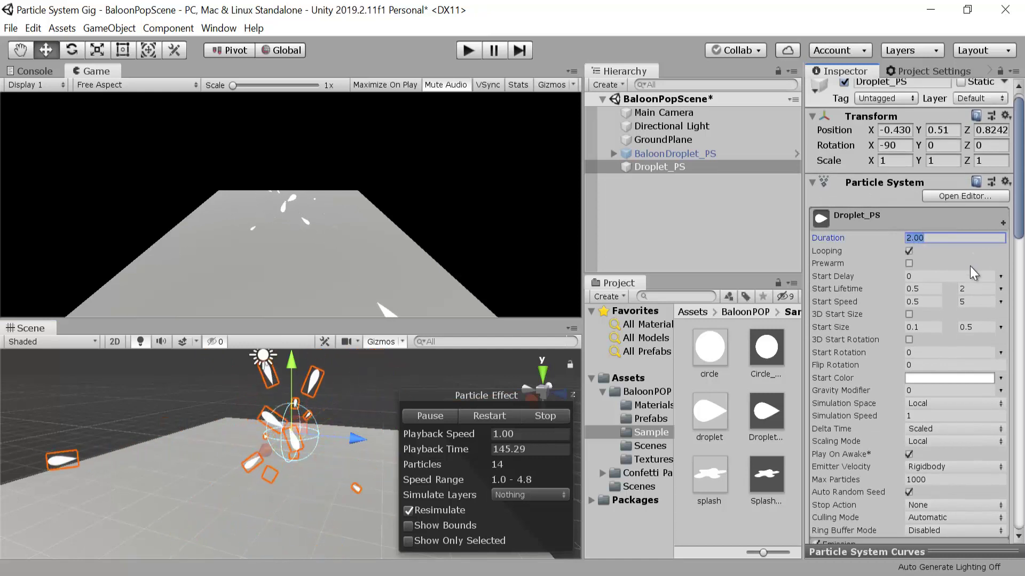
type("3")
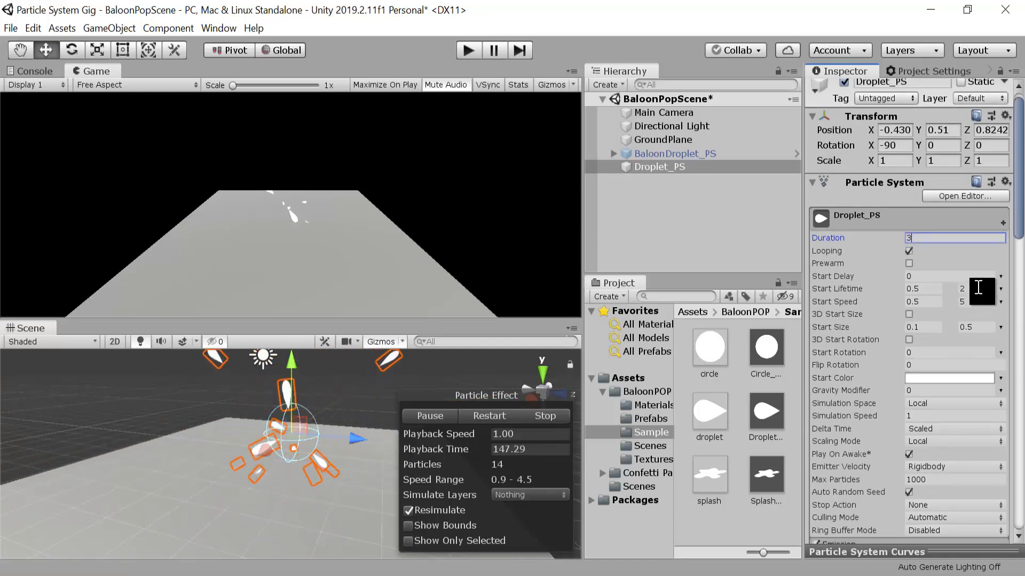
left_click(978, 288)
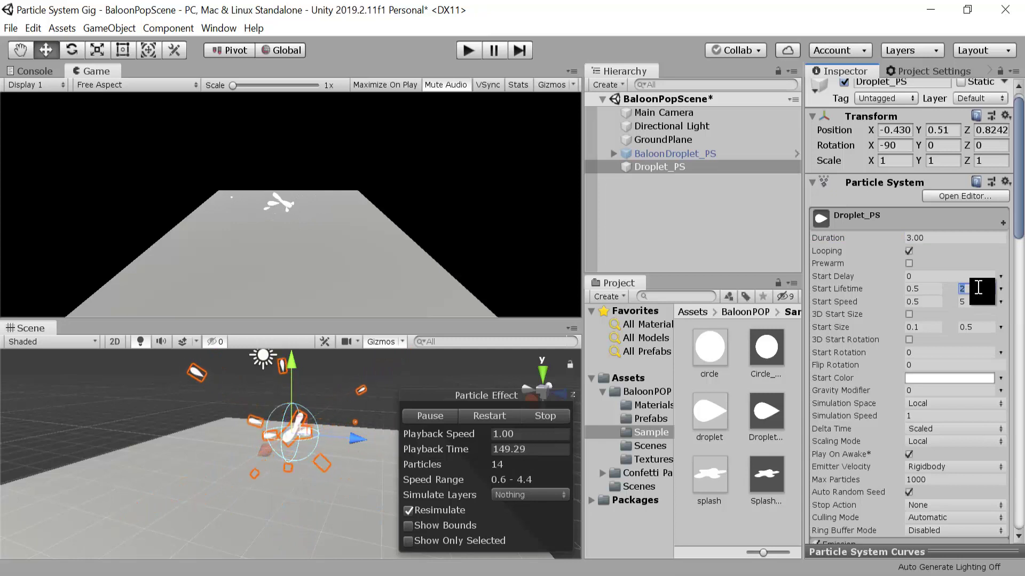
type("3")
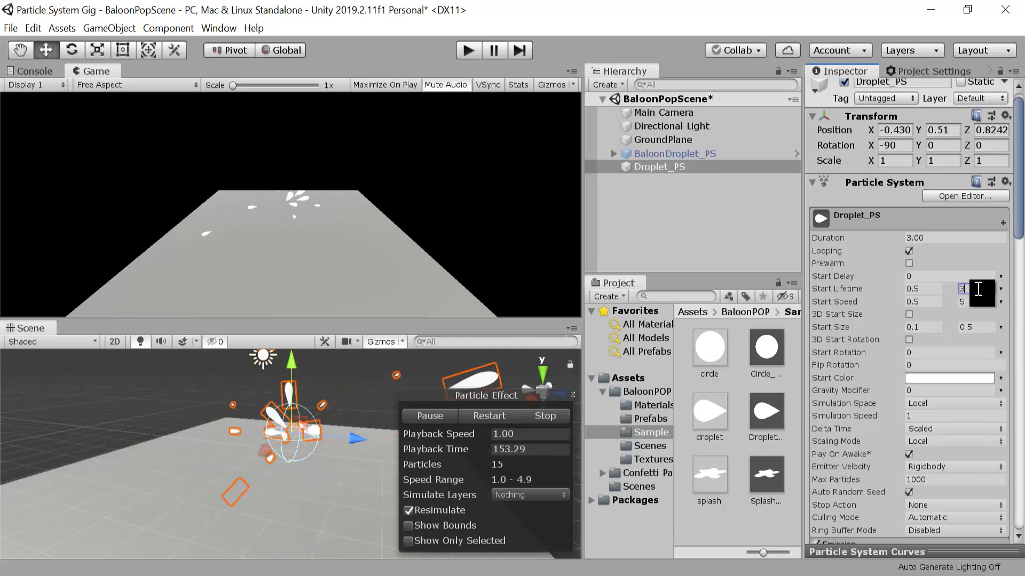
key("Escape")
left_click(939, 240)
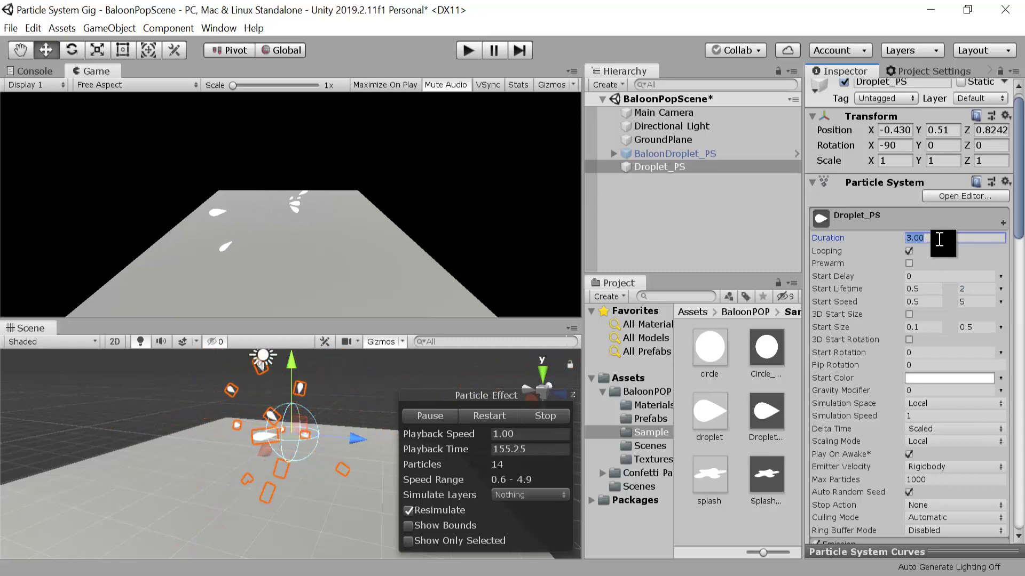
type("2")
Set Start Speed to range from 1 to 8.
left_click(975, 302)
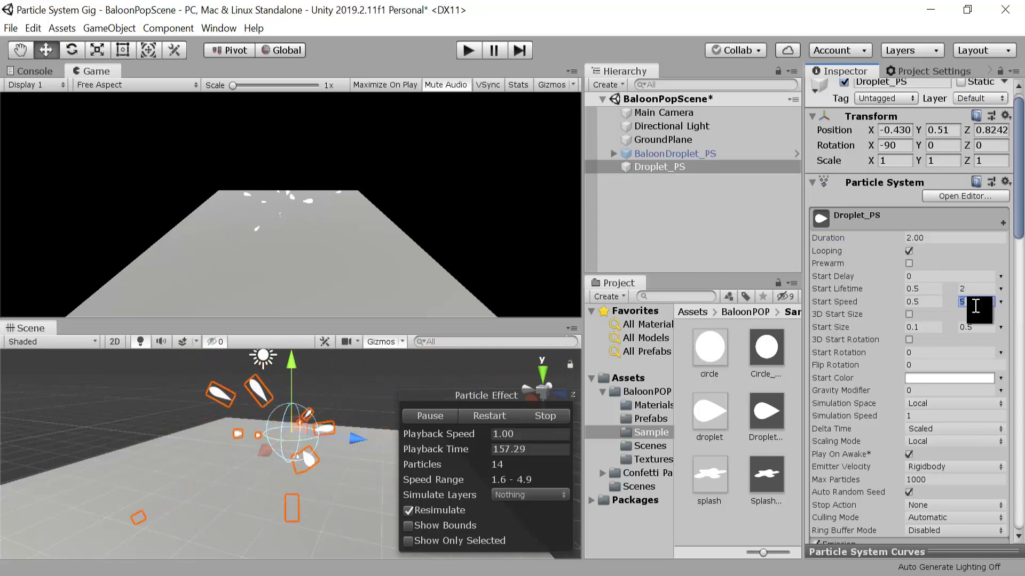
type("7")
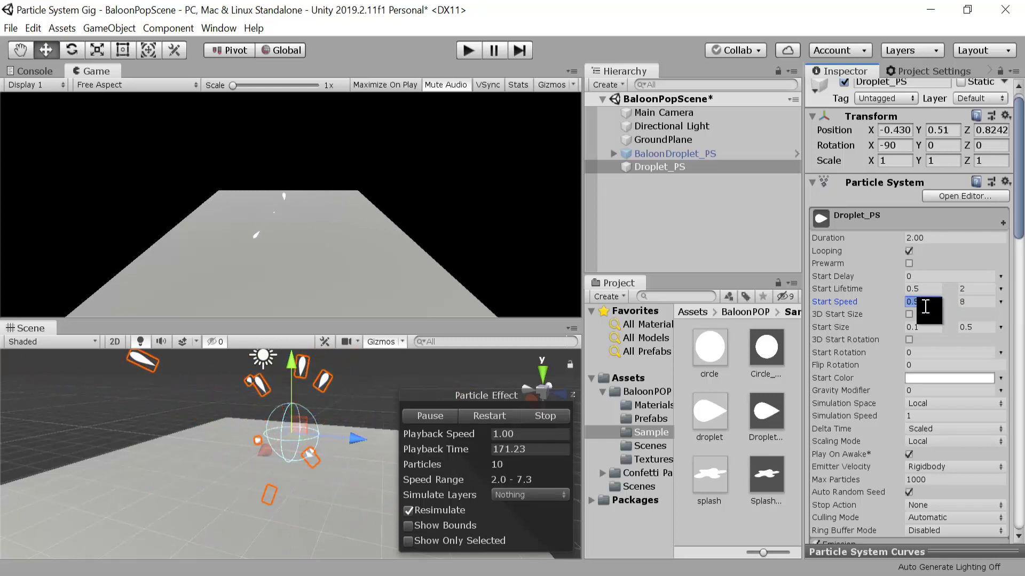
type("1")
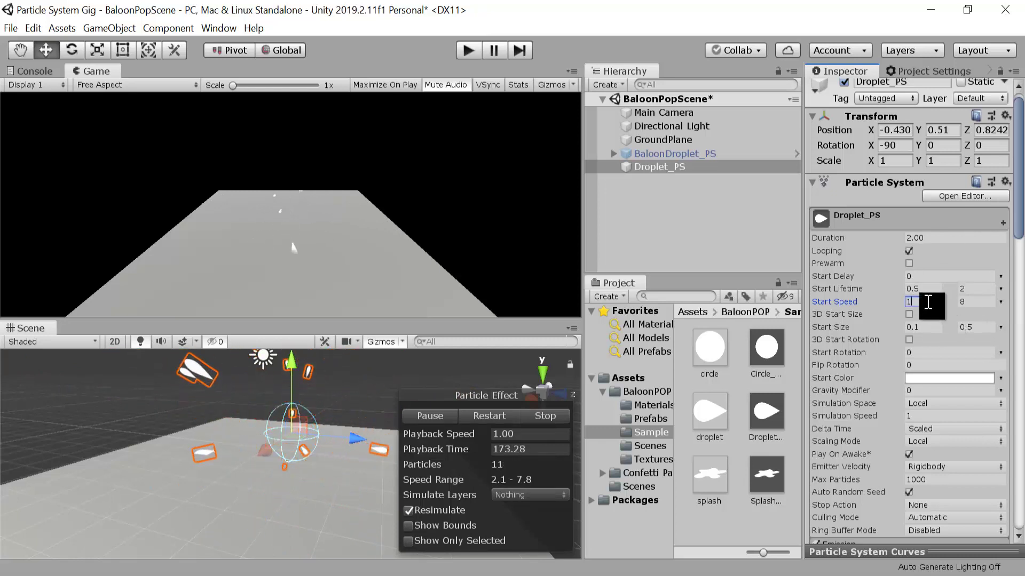
Shrink the Shape radius to 0.0001.
scroll(1024, 203, "down", 5)
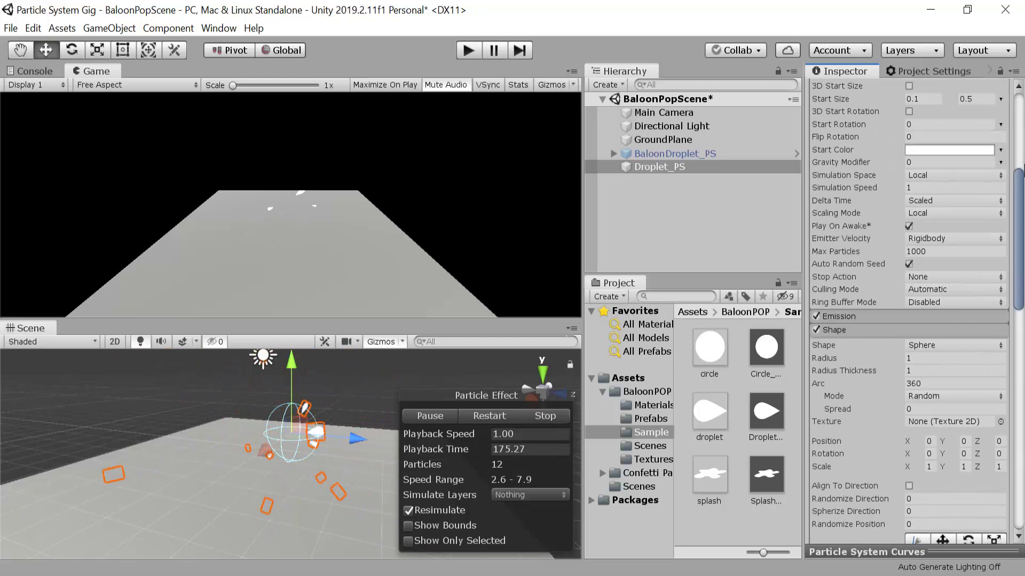
scroll(1024, 213, "up", 5)
scroll(1024, 235, "down", 5)
scroll(1023, 251, "down", 1)
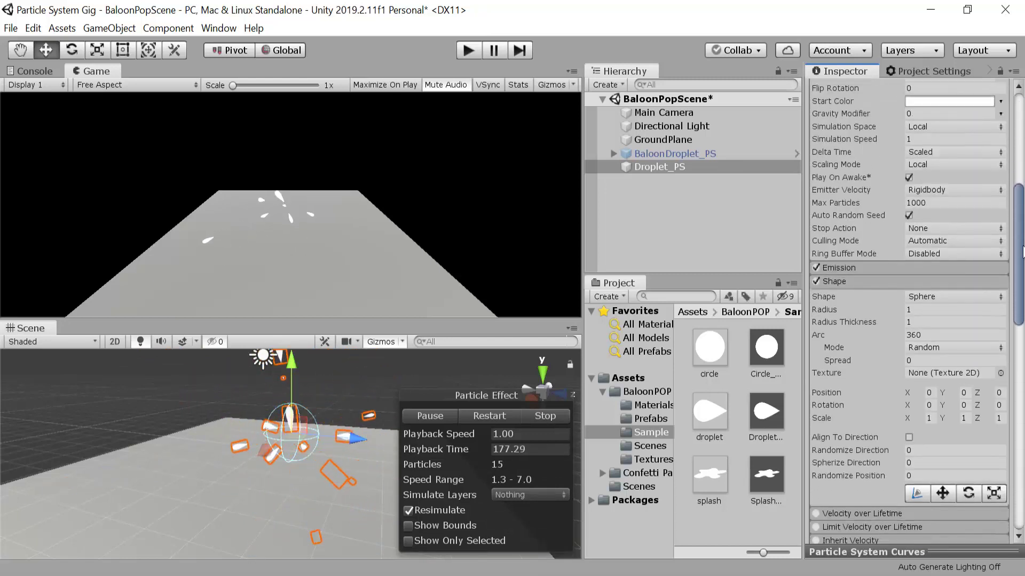
left_click_drag(882, 309, 815, 312)
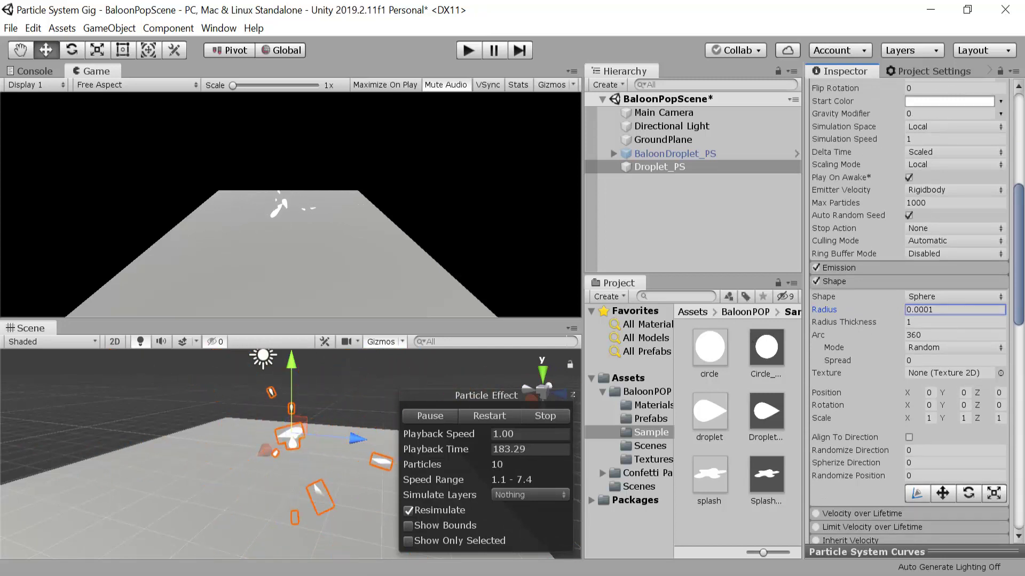
Set Gravity Modifier to 0.5 after trying 0.3 and 0.4.
scroll(932, 298, "up", 5)
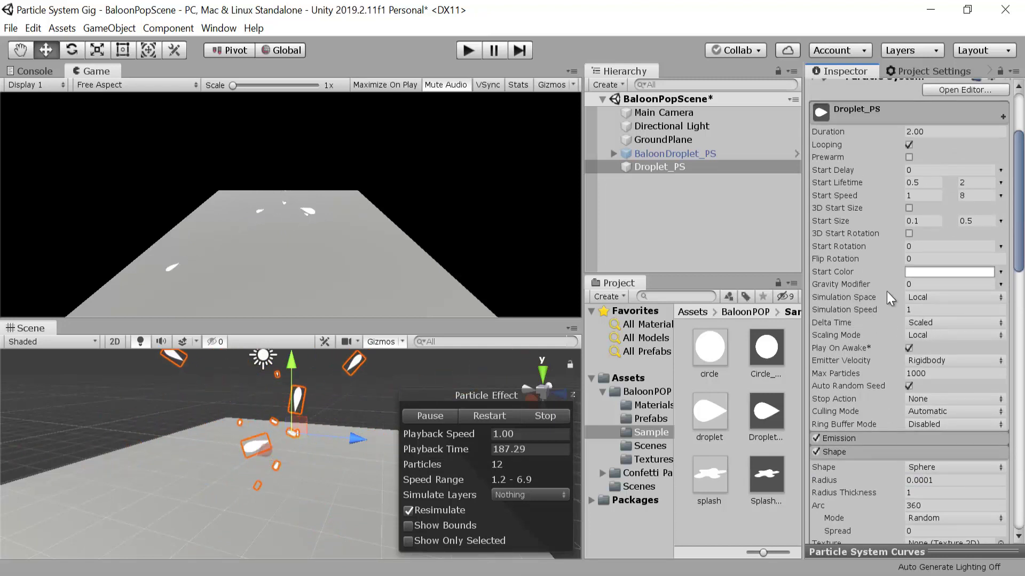
left_click(934, 285)
type("0.")
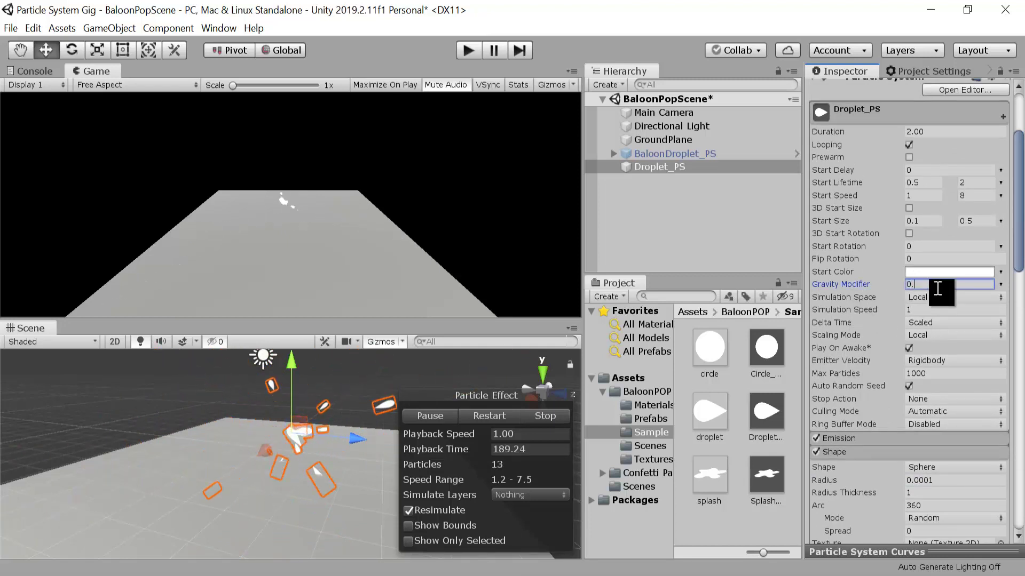
type("1")
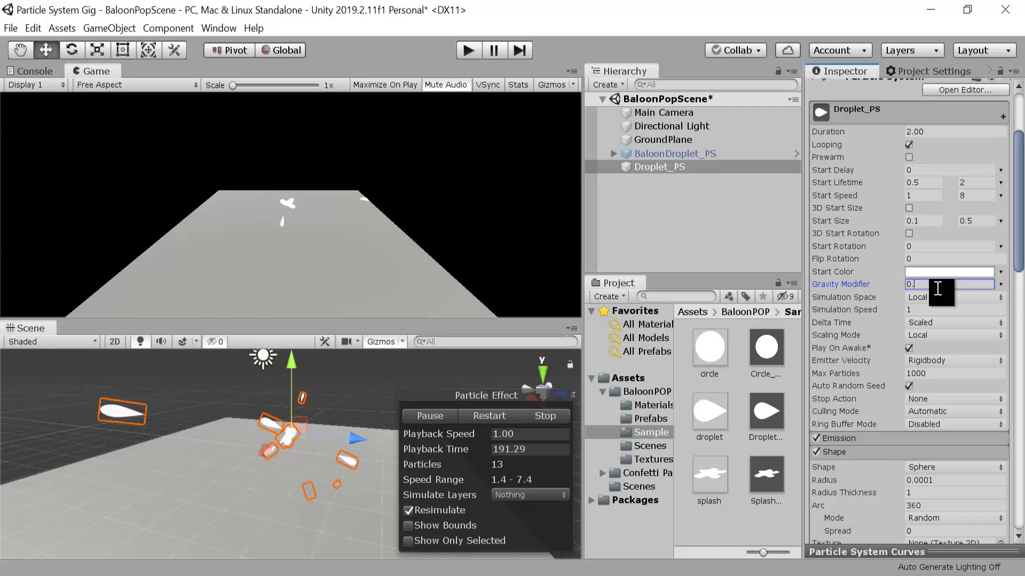
type("2")
type("3")
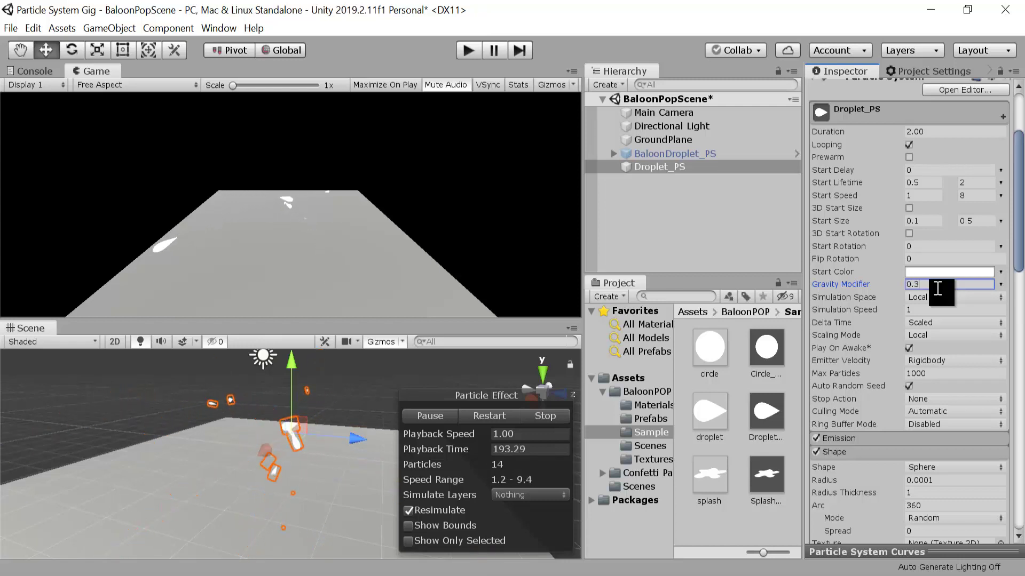
key("BackSpace")
type("4")
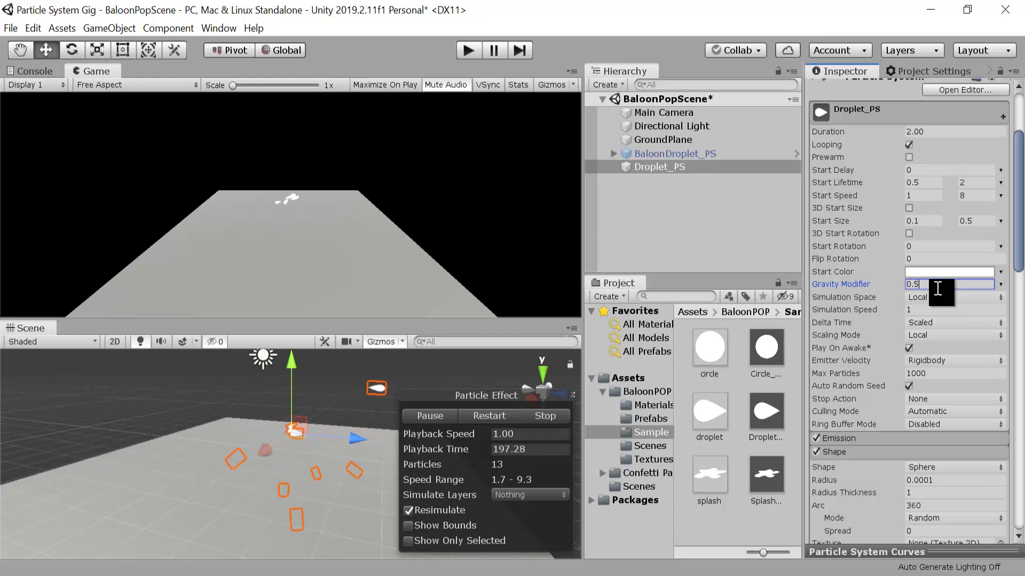
left_click_drag(1018, 192, 1022, 335)
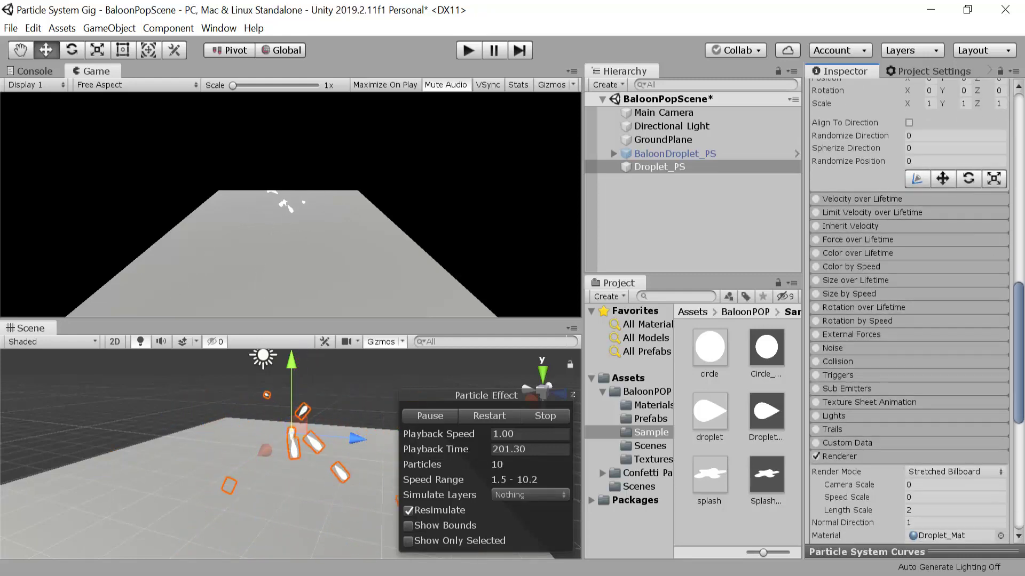
Collapse Shape and set Emission Rate over Time to 0.
scroll(907, 320, "up", 15)
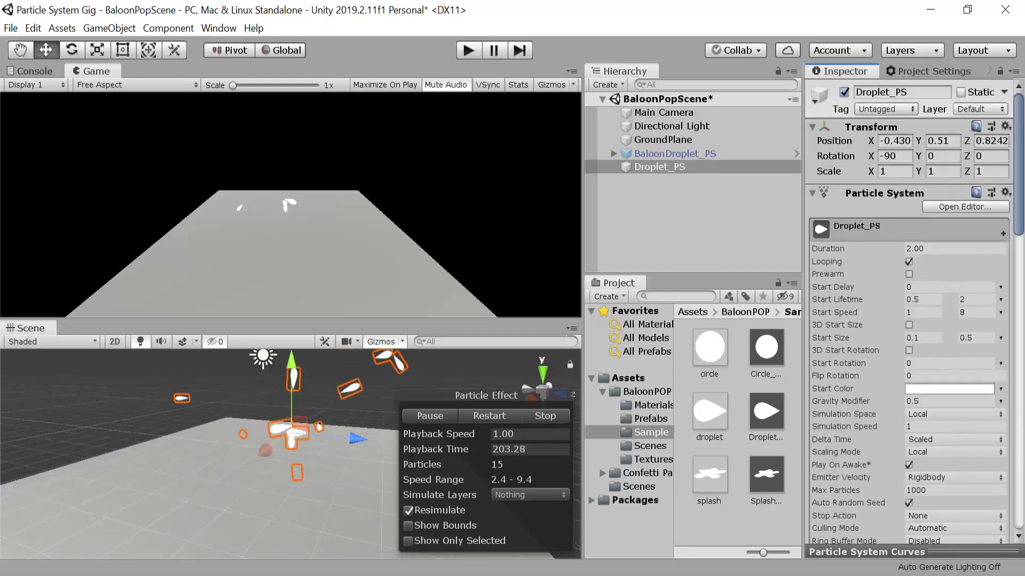
left_click_drag(1019, 155, 1022, 269)
scroll(950, 256, "up", 3)
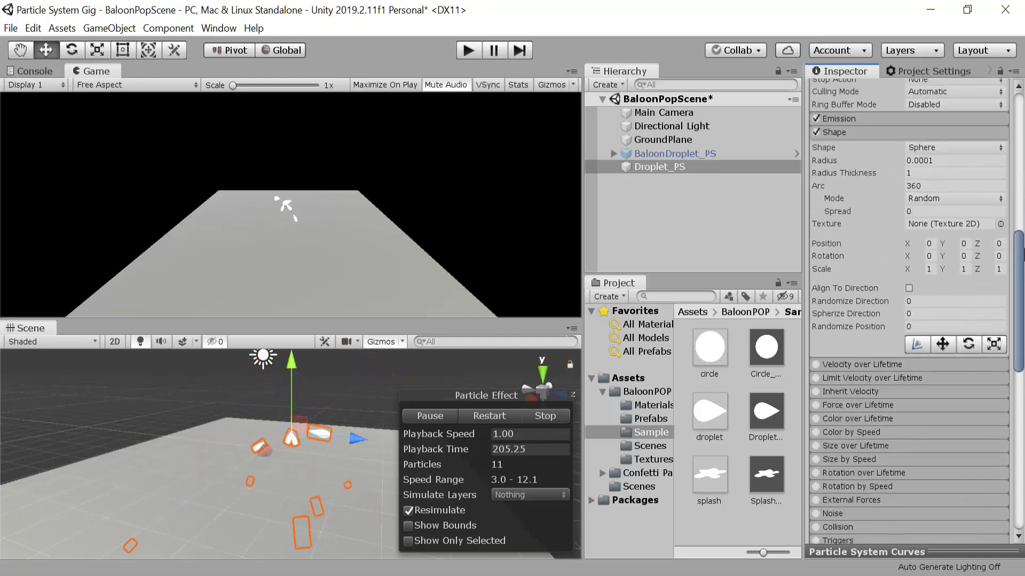
left_click(900, 293)
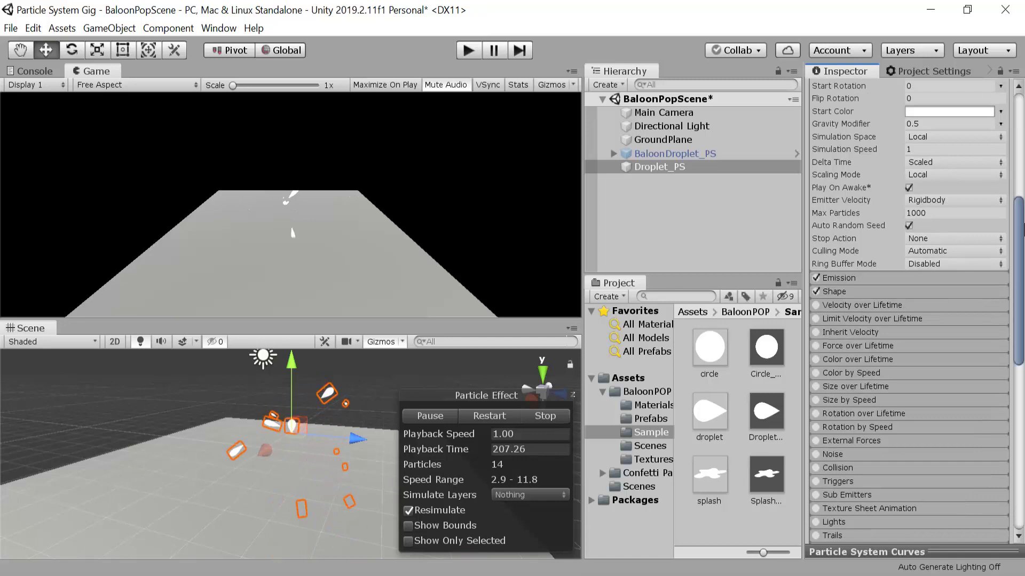
scroll(988, 297, "up", 4)
left_click(876, 398)
scroll(904, 274, "down", 5)
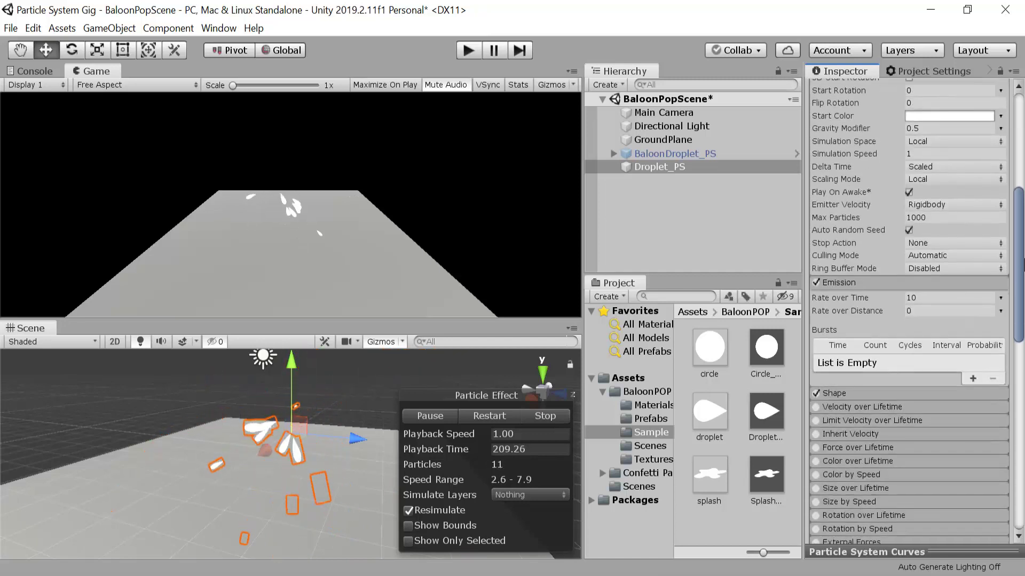
left_click(932, 280)
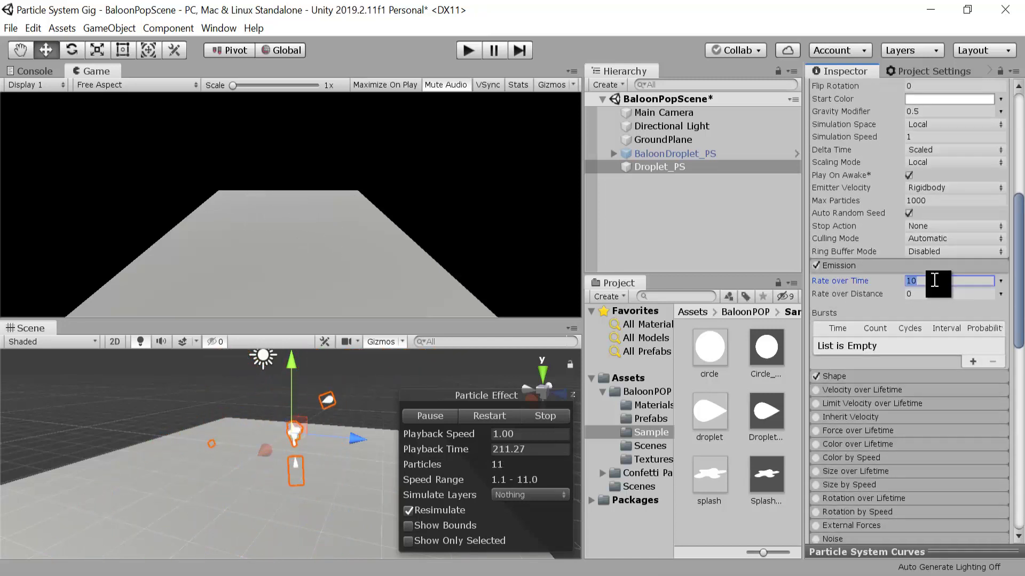
Add a burst with count random between 5 and 20, then restore panel sizes.
left_click(973, 362)
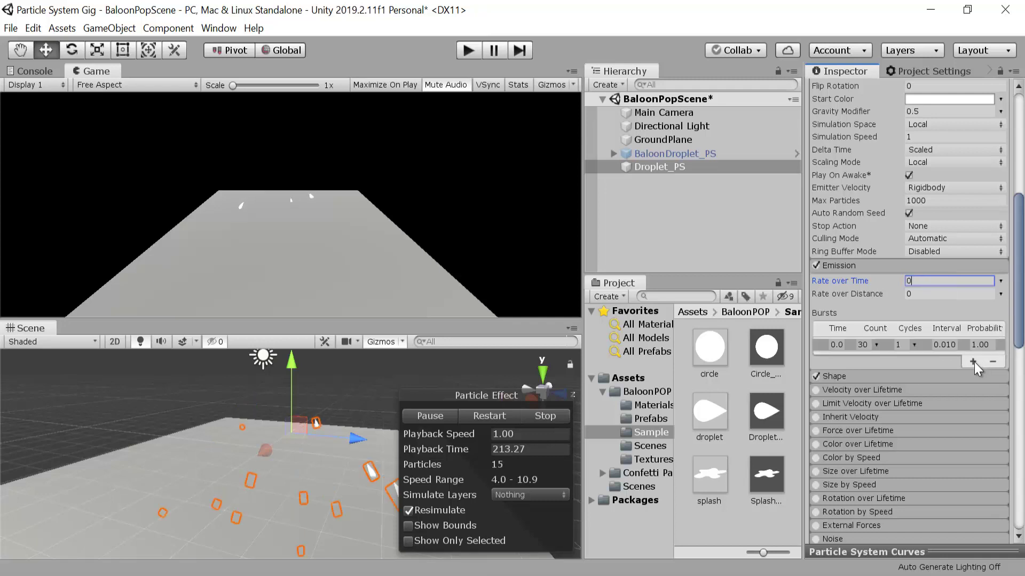
left_click_drag(801, 330, 689, 330)
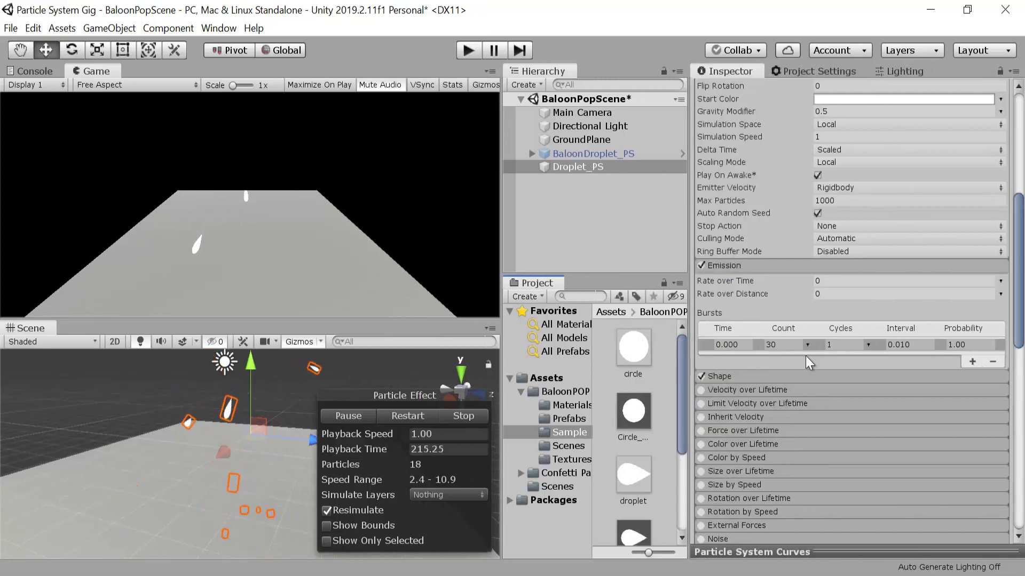
left_click(807, 347)
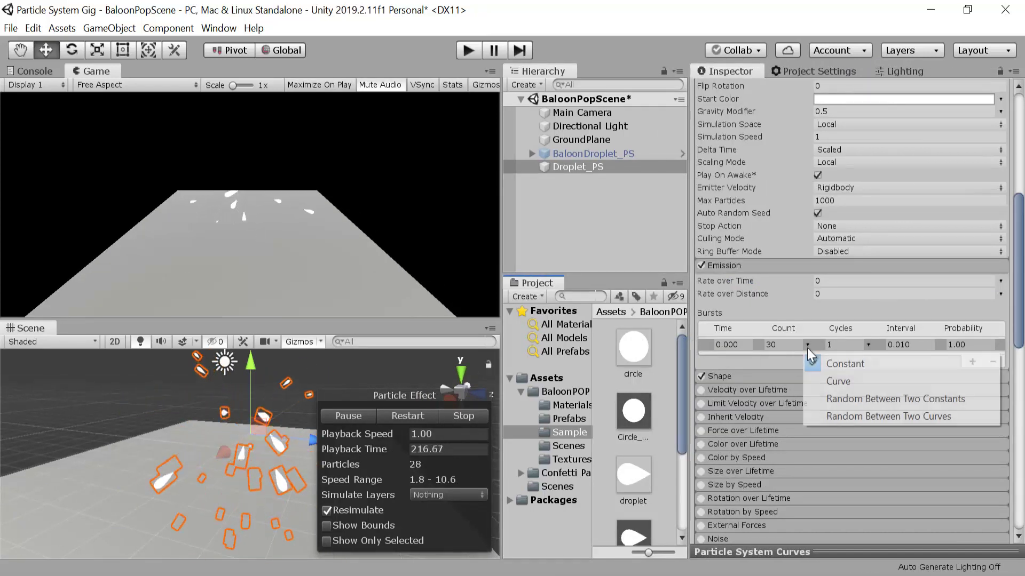
left_click(835, 393)
left_click(774, 343)
type("5")
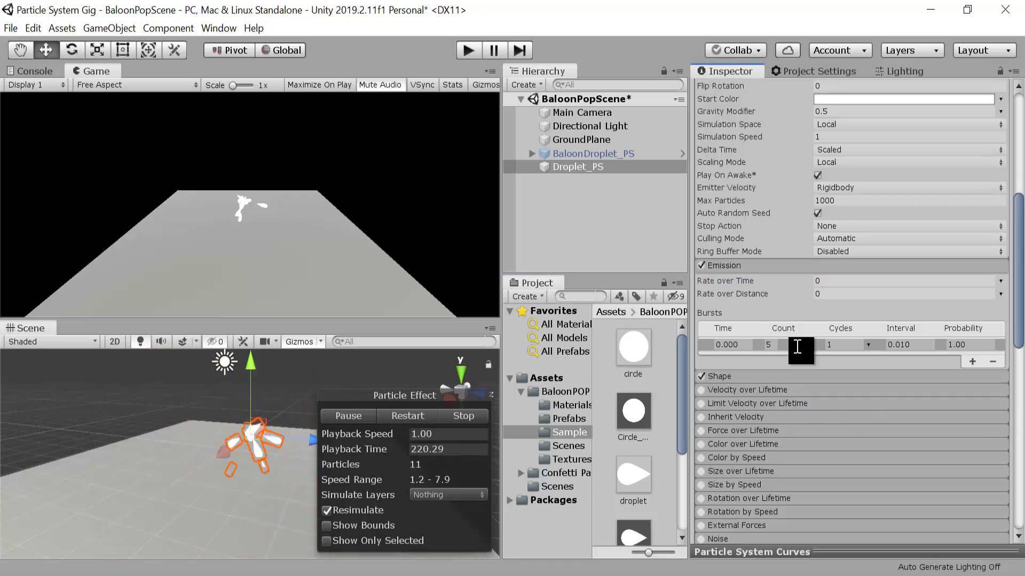
left_click(797, 345)
type("20")
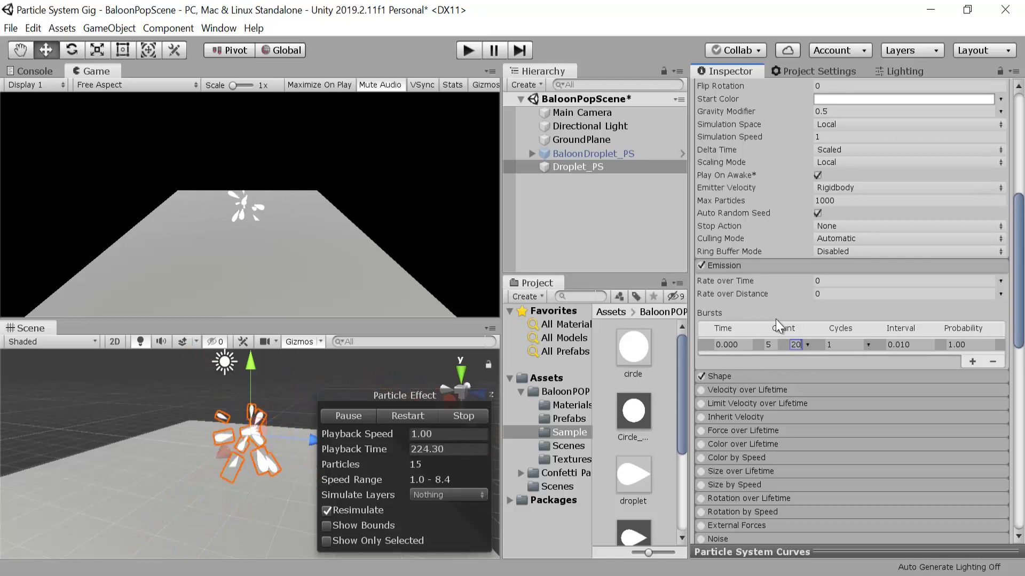
left_click_drag(689, 235, 747, 235)
left_click_drag(498, 244, 593, 245)
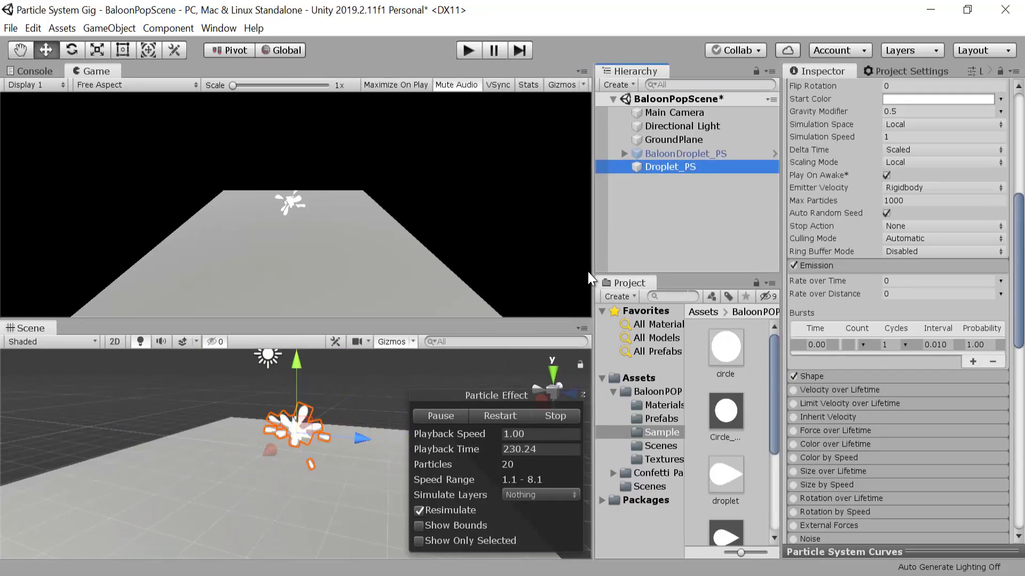
Set the particles' Start Color to pure red FF0000.
scroll(938, 395, "up", 5)
left_click(938, 390)
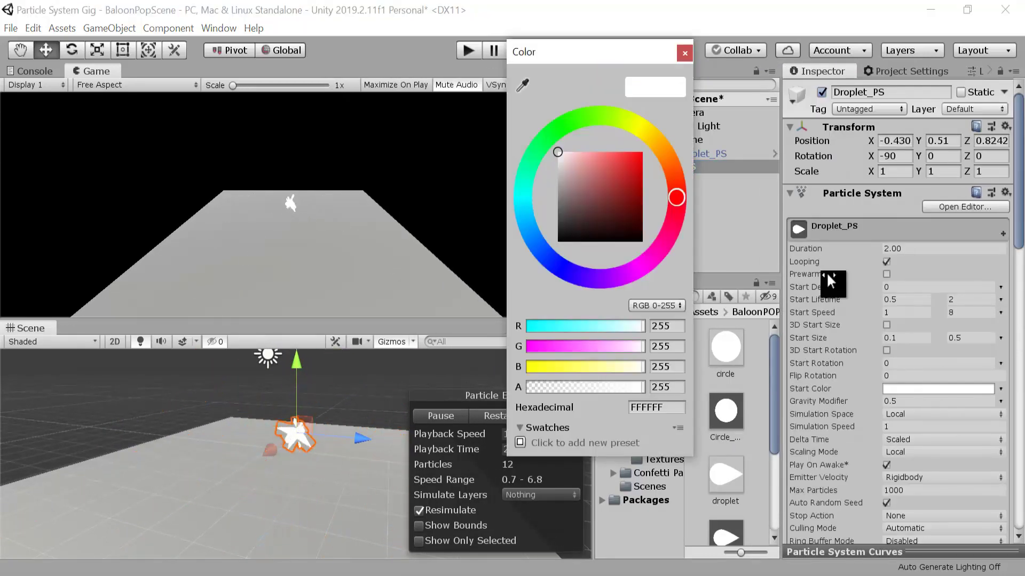
left_click_drag(628, 174, 670, 133)
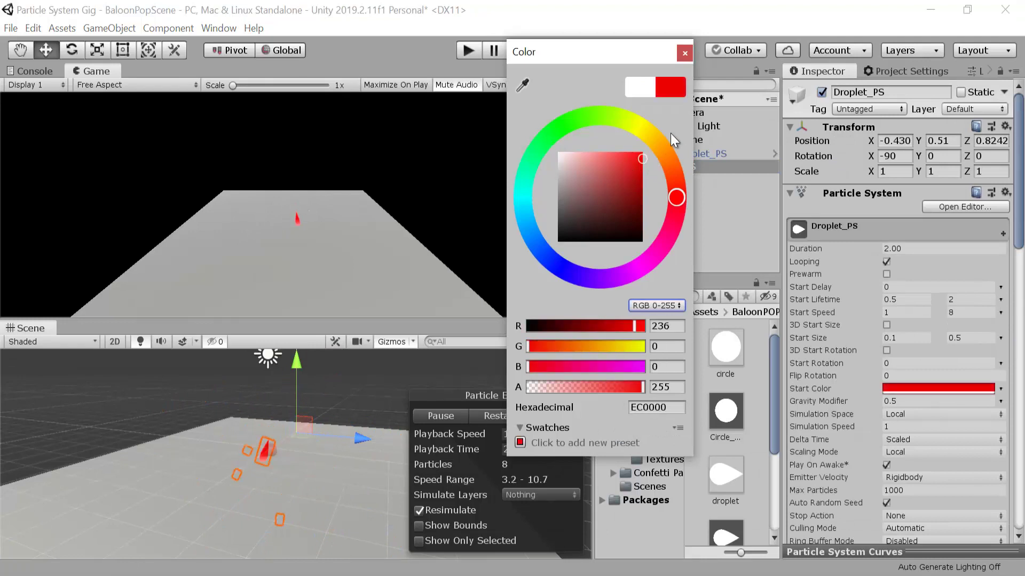
left_click(683, 52)
Move the Main Camera closer, to Z -5.79, and adjust its height.
left_click(688, 111)
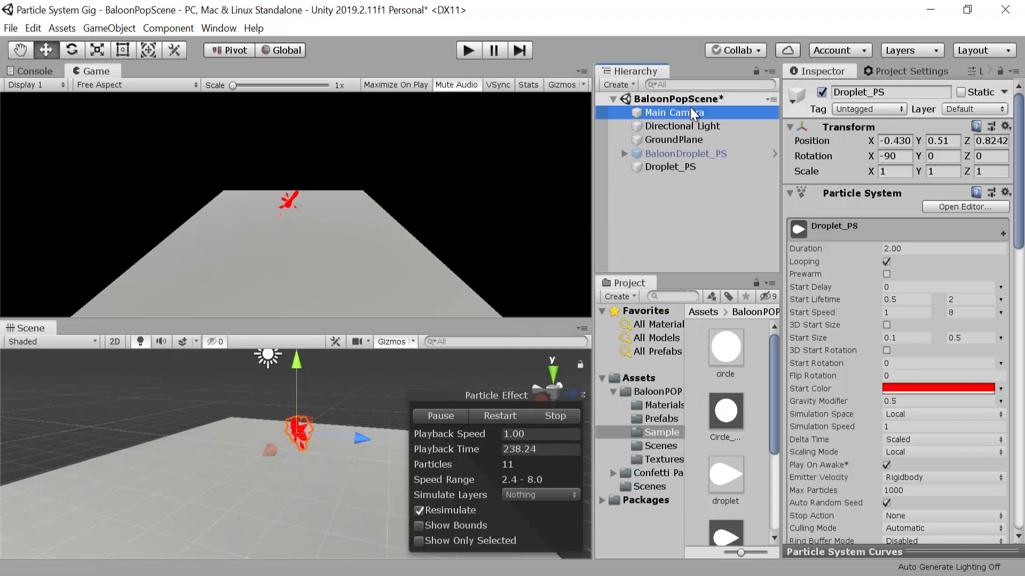
left_click(963, 141)
left_click_drag(962, 137, 73, 127)
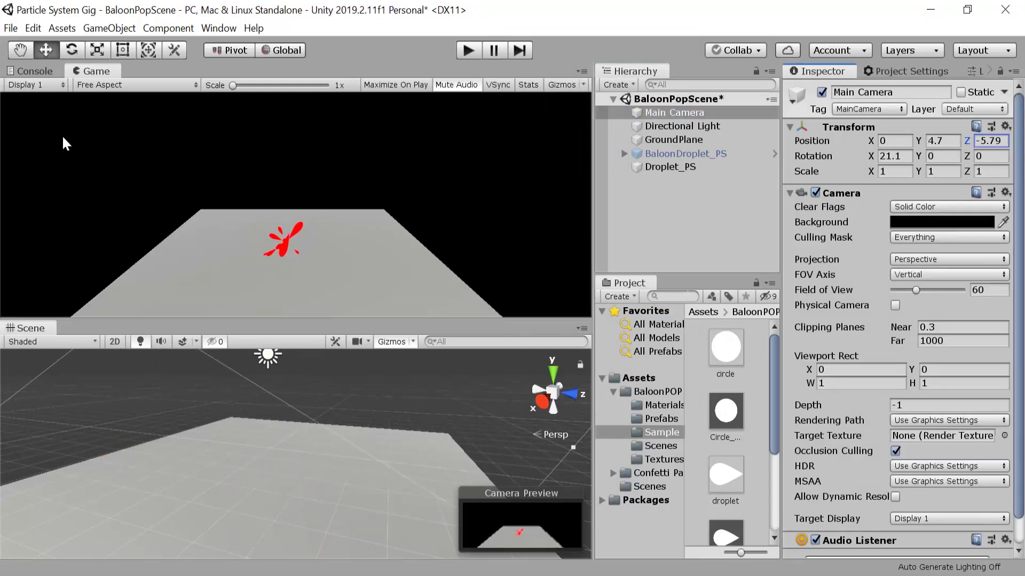
left_click_drag(915, 152, 914, 153)
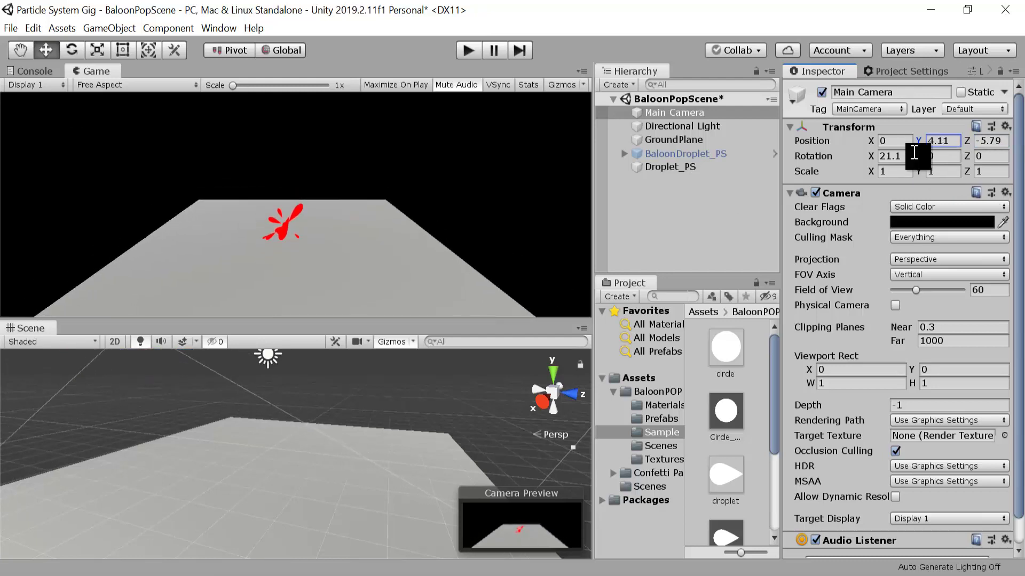
Reselect Droplet_PS and replay the burst several times.
left_click(729, 165)
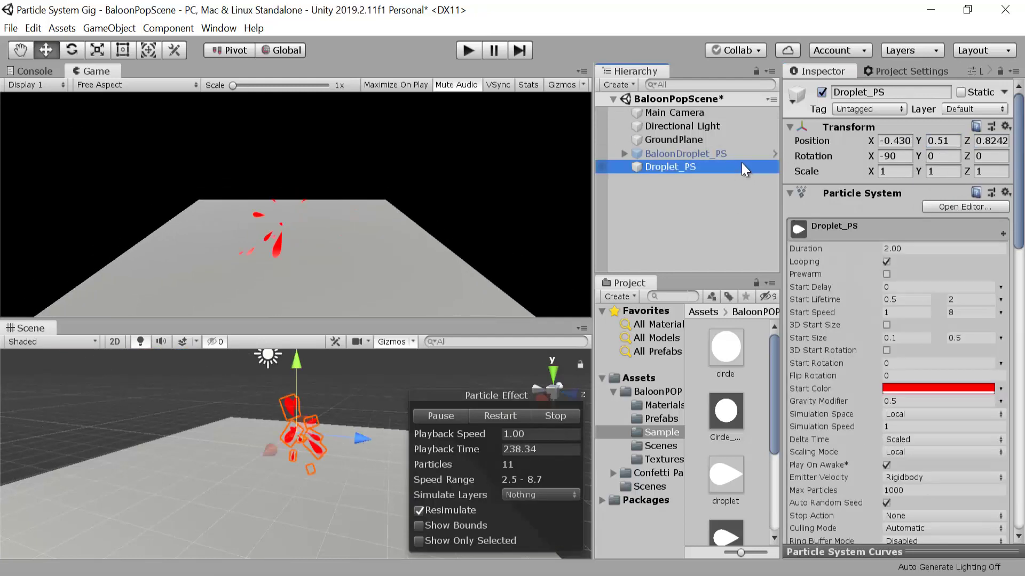
left_click(511, 416)
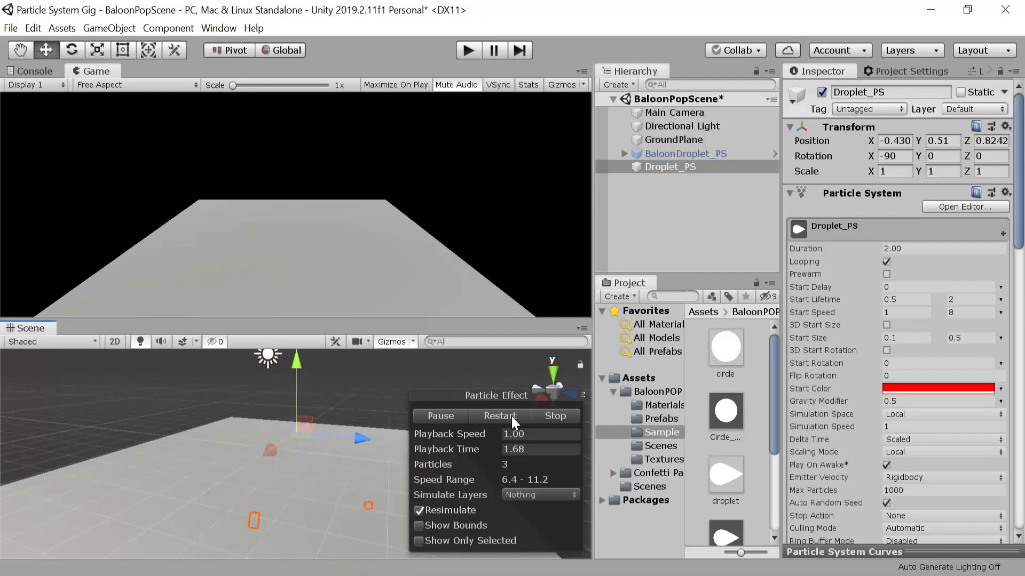
left_click(511, 416)
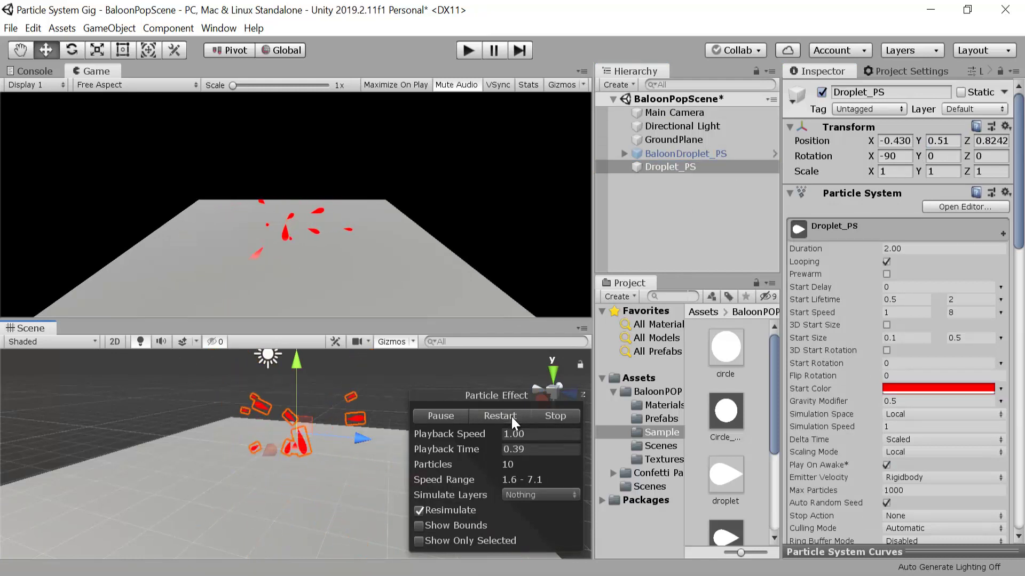
left_click(511, 416)
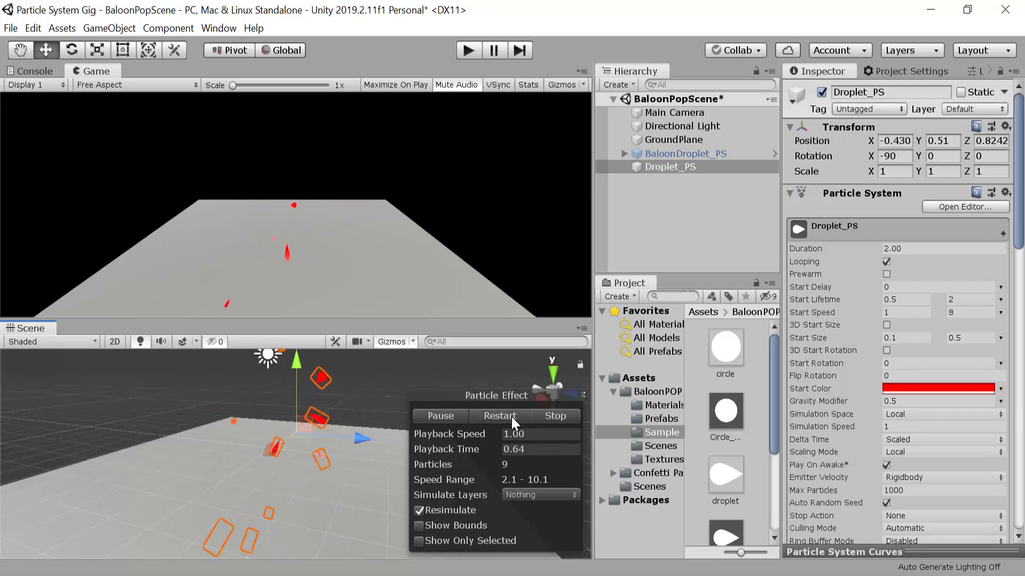
left_click(512, 416)
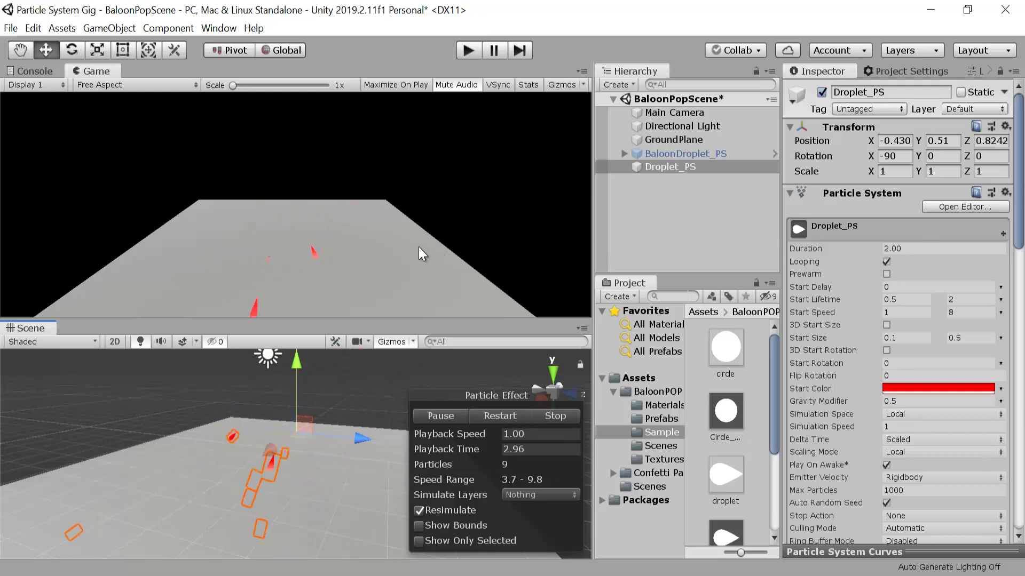
Collapse the Renderer module and enable the Collision module.
left_click_drag(1017, 193, 1014, 403)
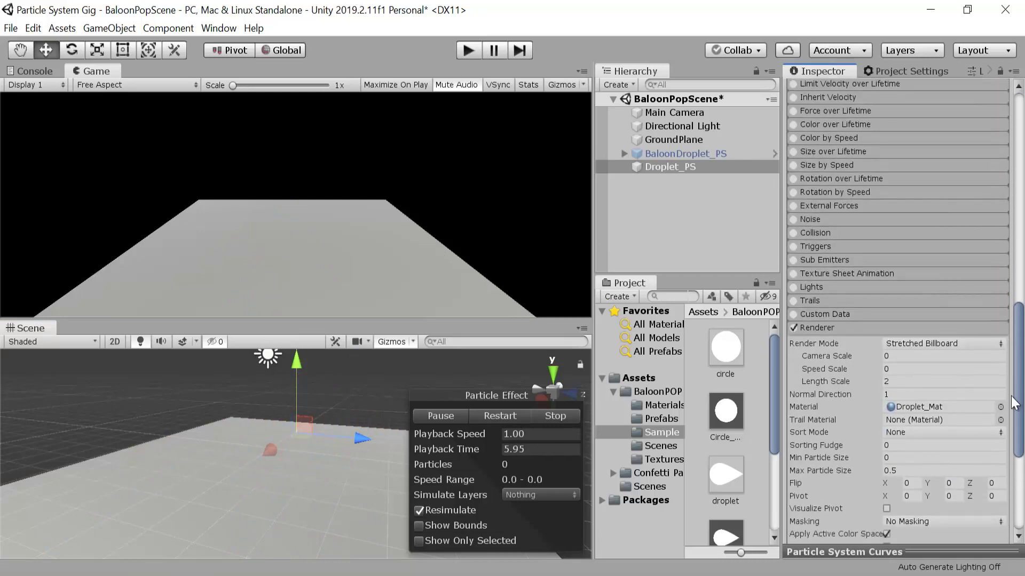
left_click(946, 326)
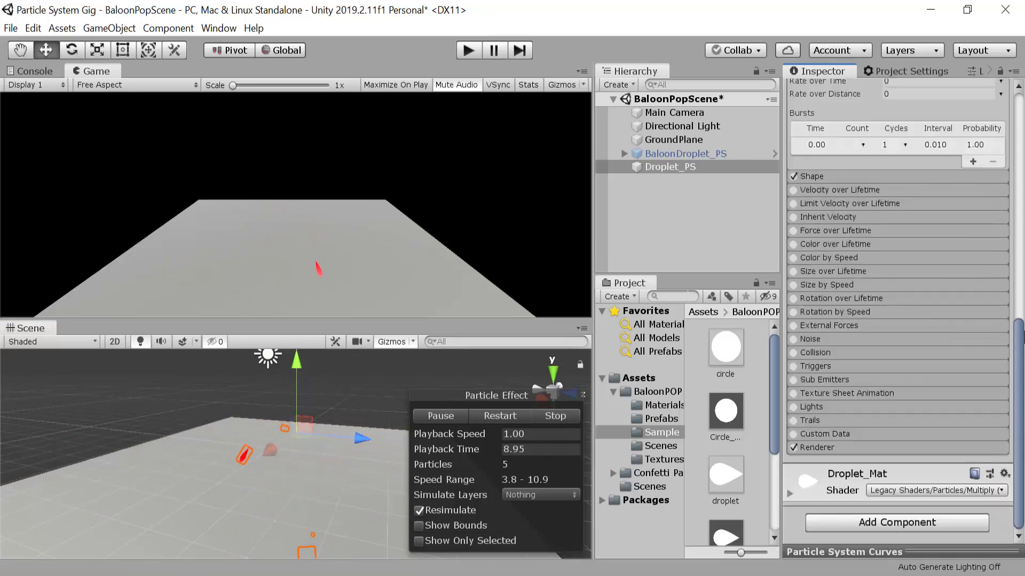
left_click(794, 352)
left_click(841, 351)
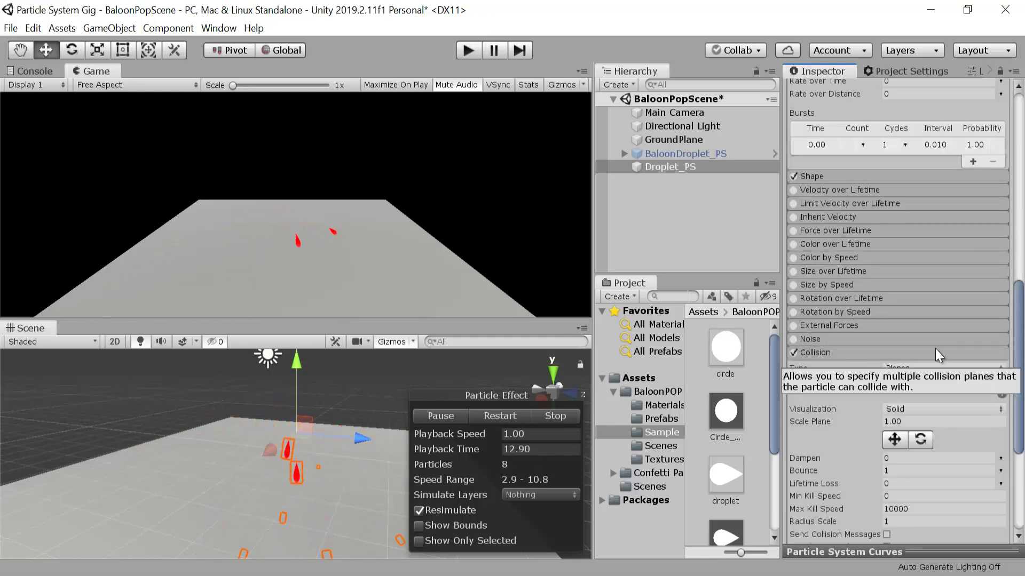
Set the Collision Type to World with Bounce 0.
scroll(955, 321, "down", 4)
left_click(950, 264)
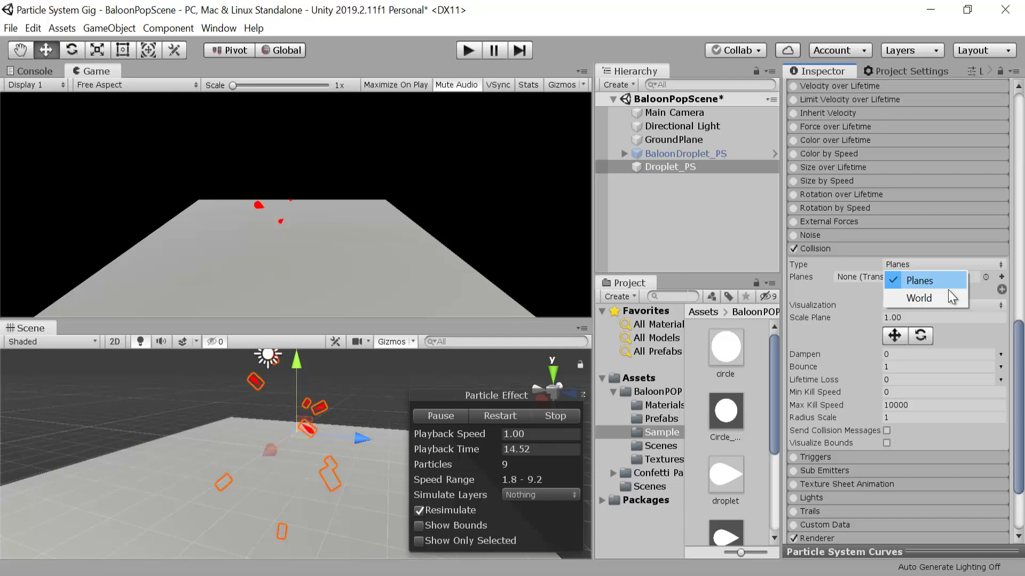
left_click(946, 296)
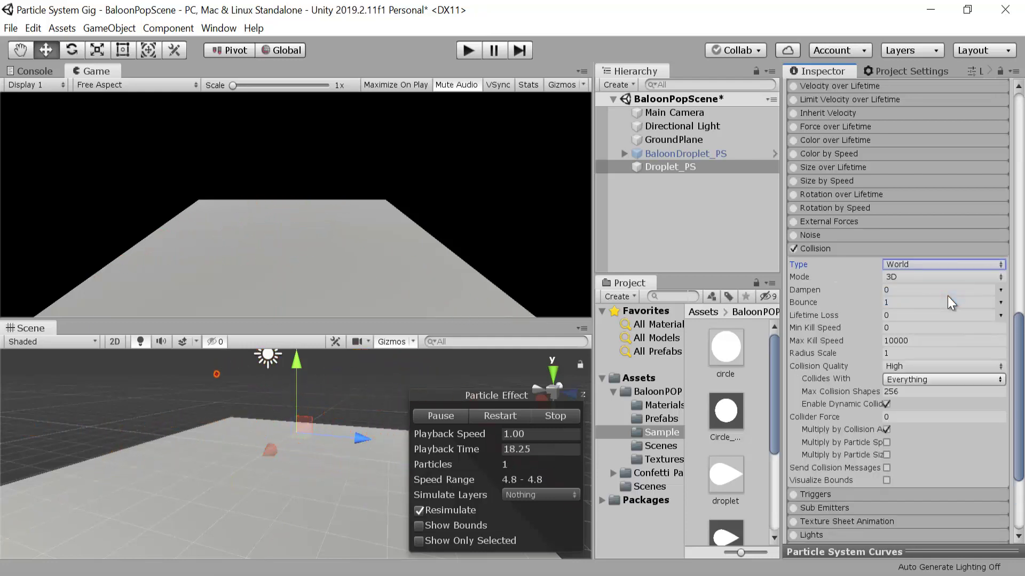
left_click(902, 303)
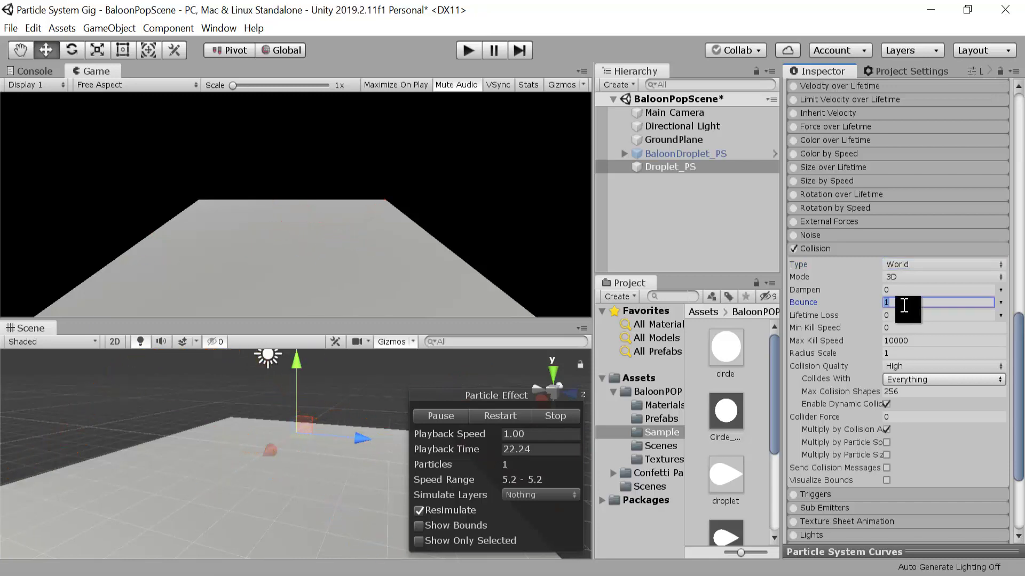
type("0.")
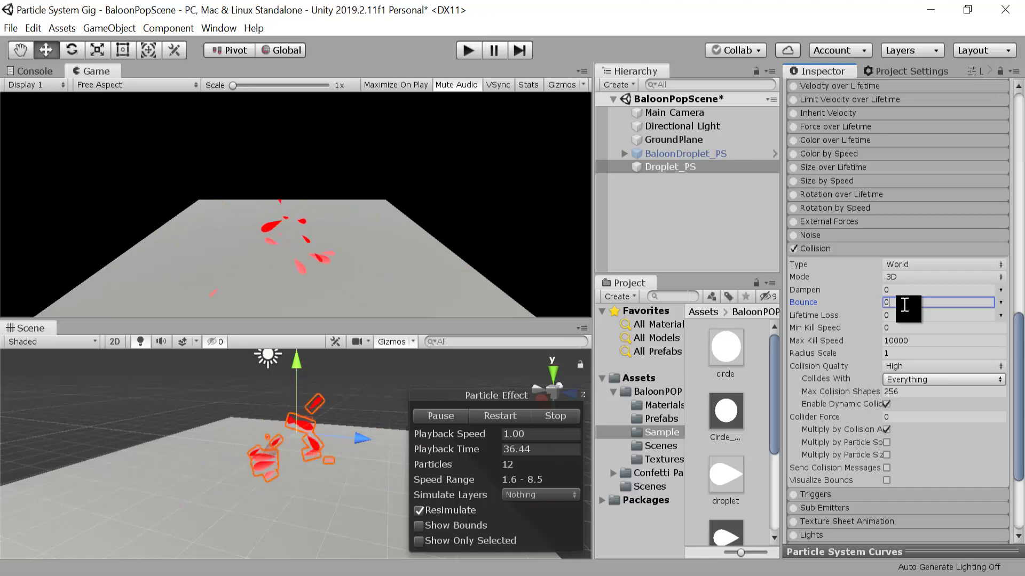
scroll(864, 366, "up", 5)
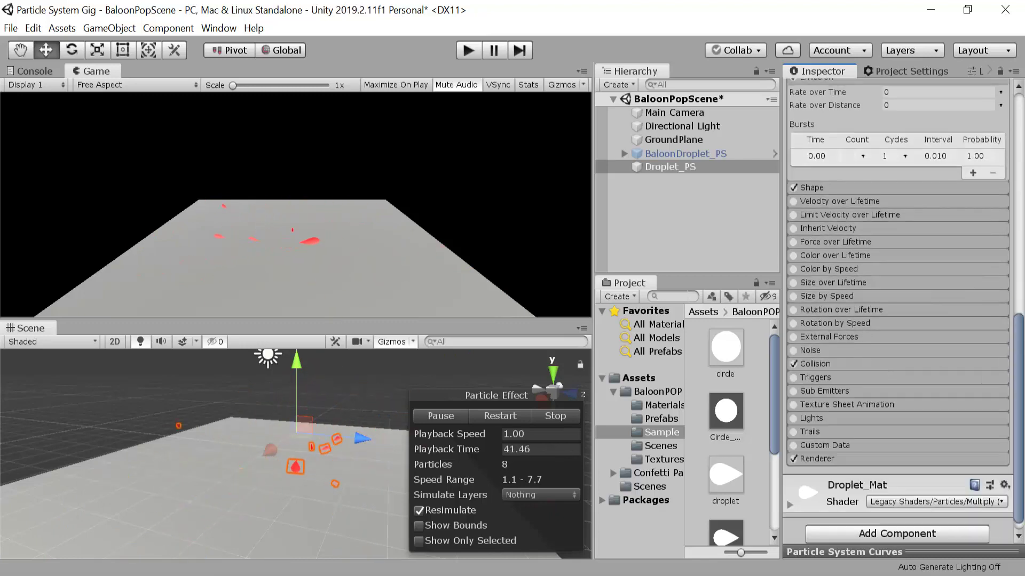
scroll(1022, 107, "up", 15)
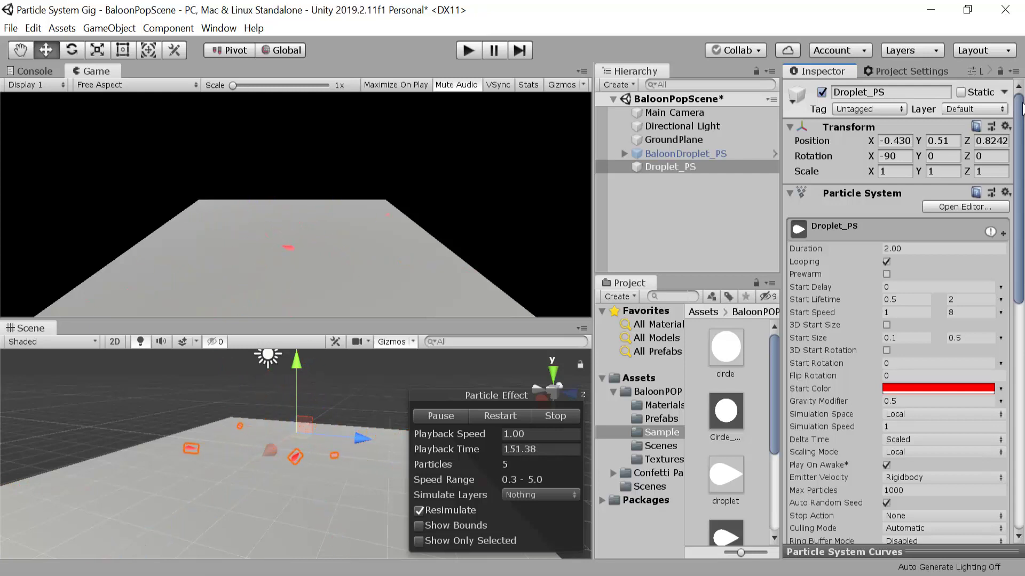
Add a child Particle System under Droplet_PS.
scroll(1004, 128, "down", 1)
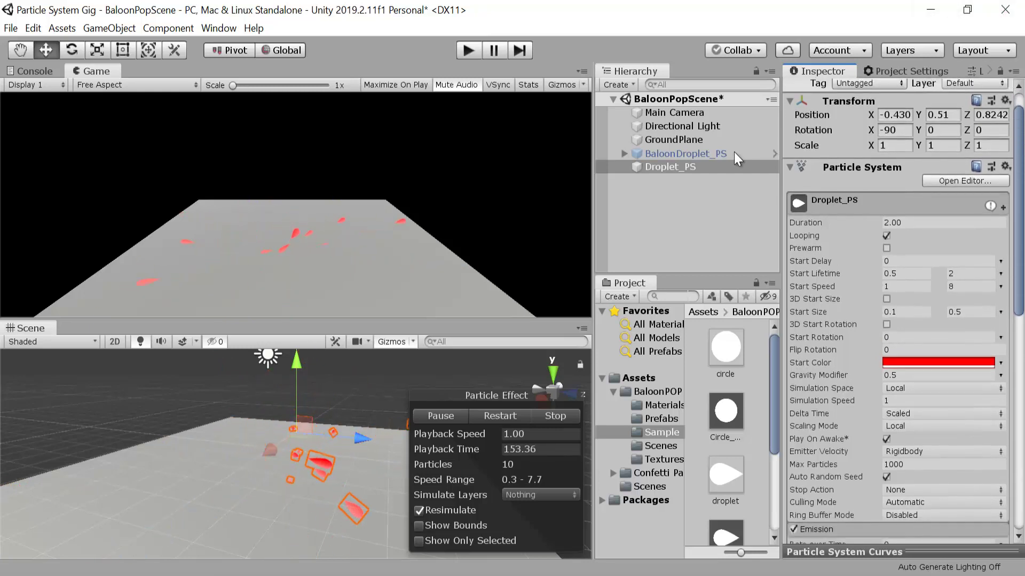
right_click(705, 168)
mouse_move(803, 349)
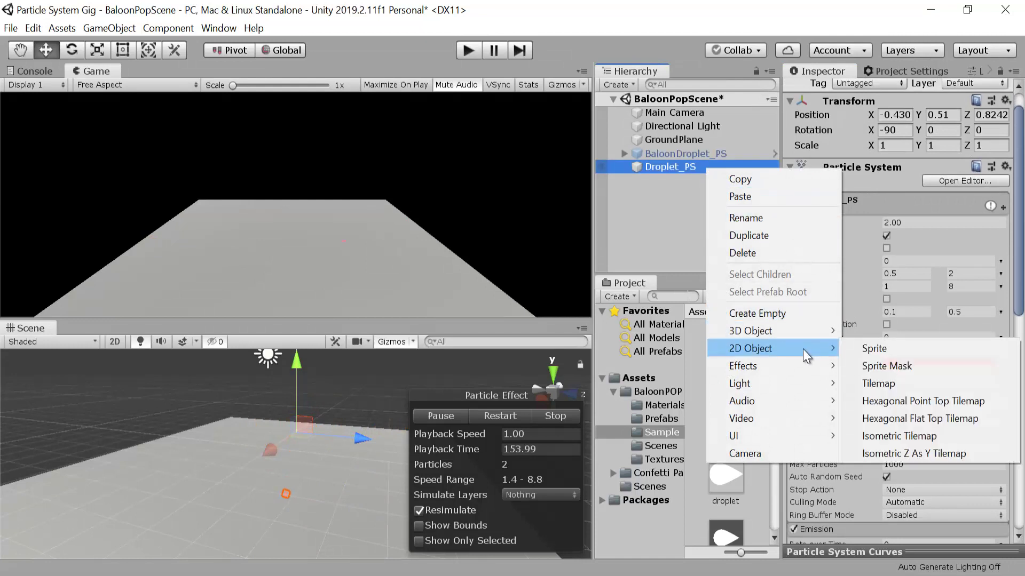
mouse_move(796, 366)
left_click(865, 366)
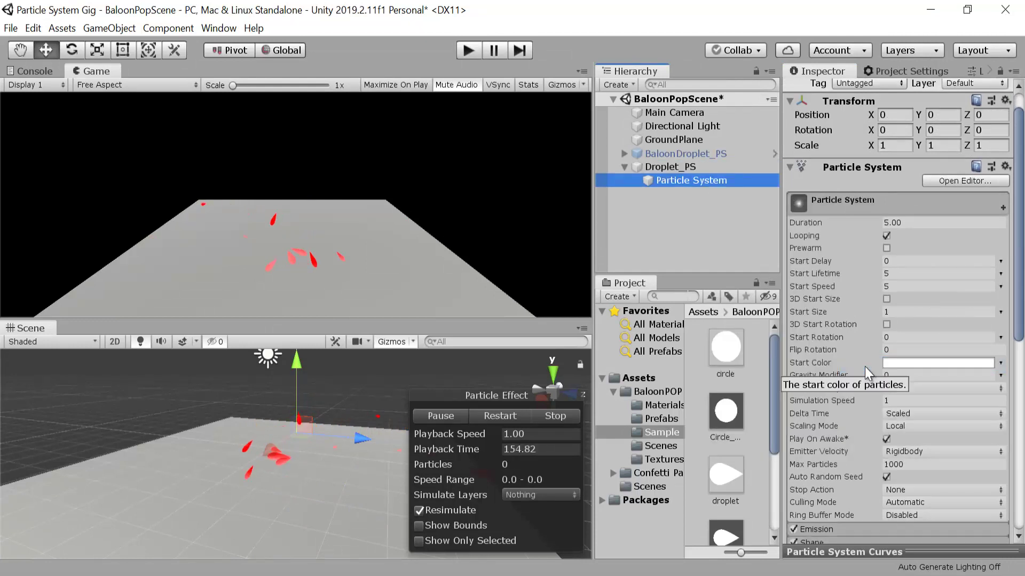
left_click_drag(1018, 211, 1022, 247)
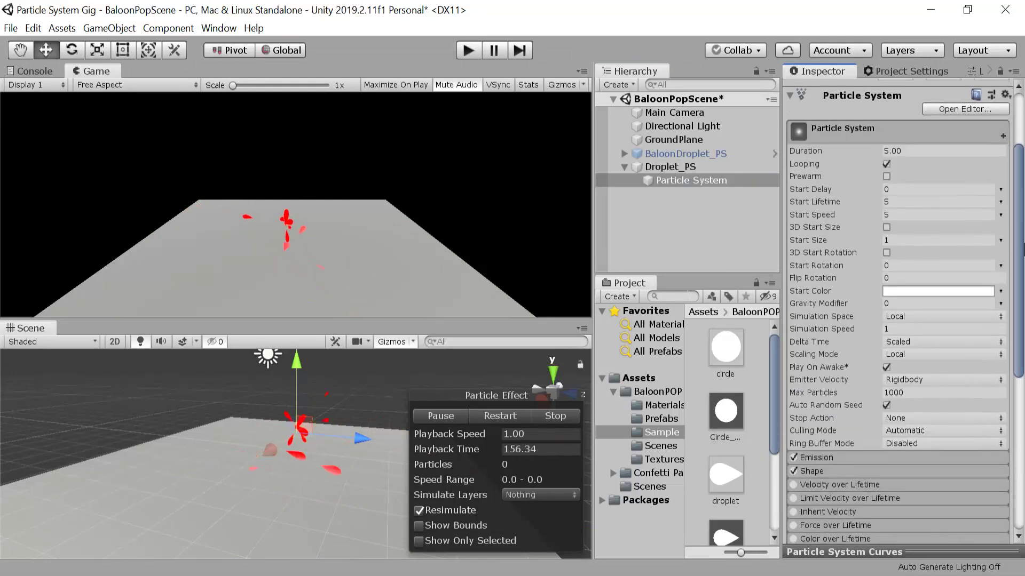
Set the child's Start Lifetime to 2 and Start Speed to 0.
left_click(924, 151)
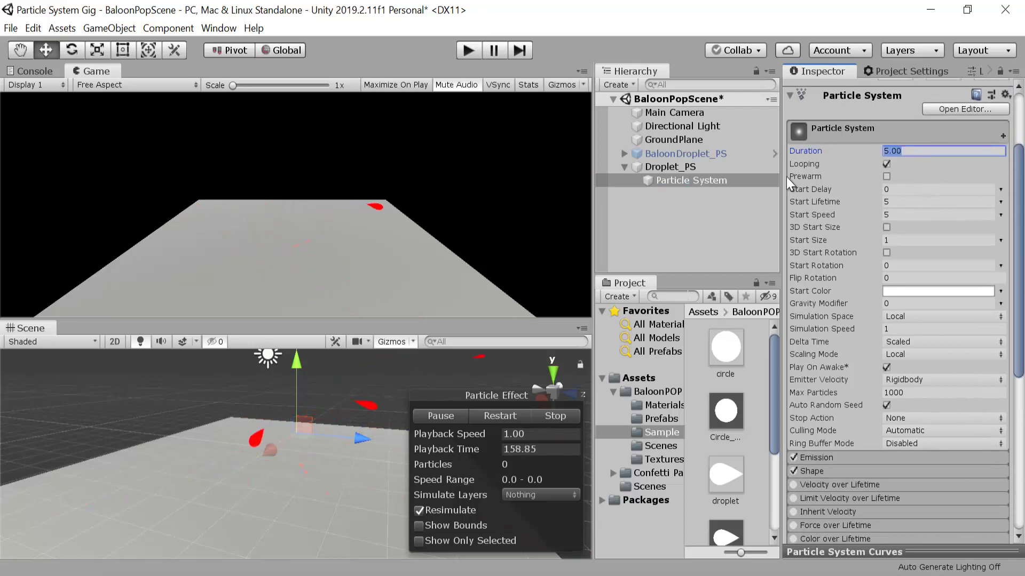
type("2")
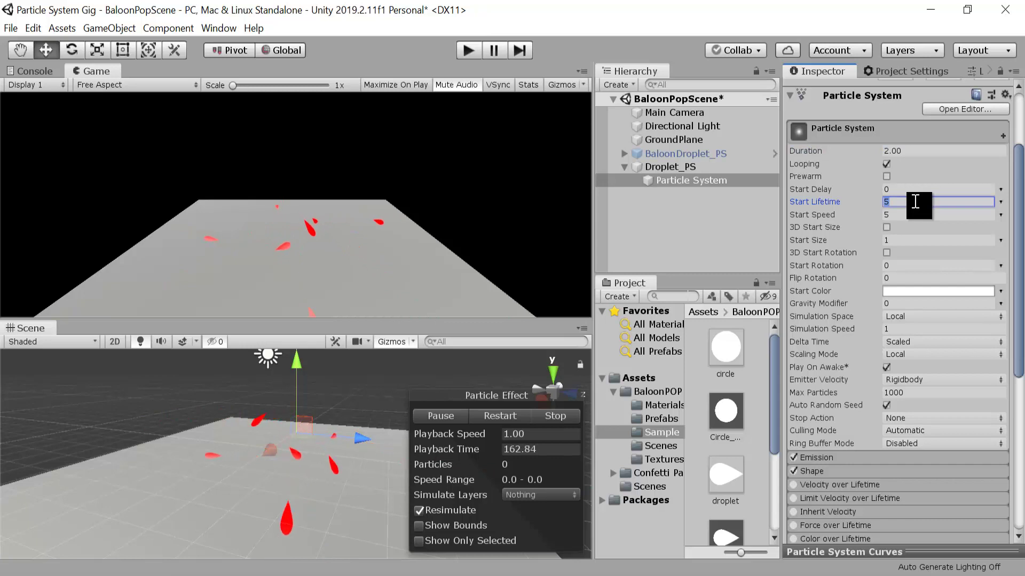
type("2")
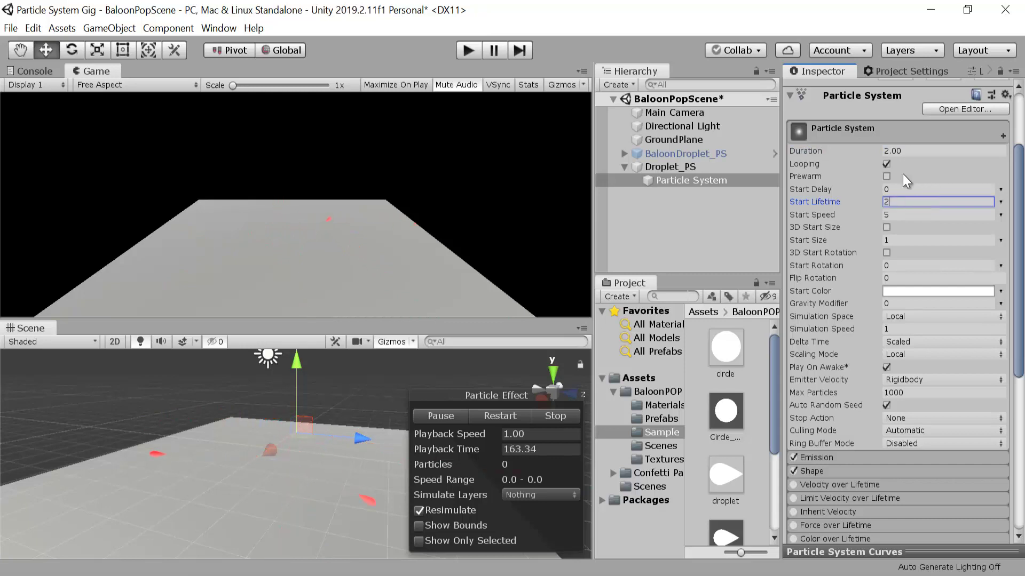
left_click(899, 213)
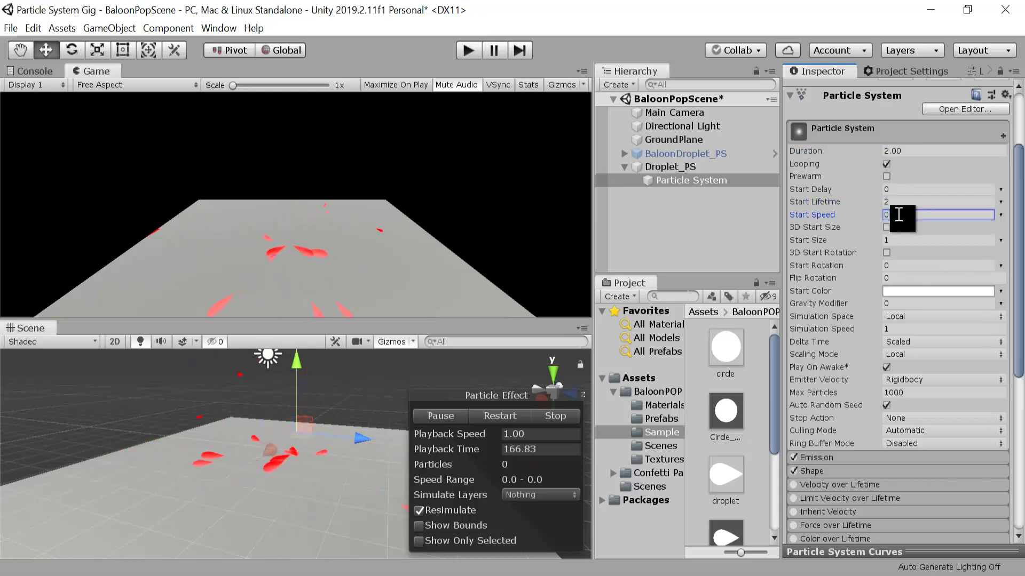
type("0")
left_click(514, 418)
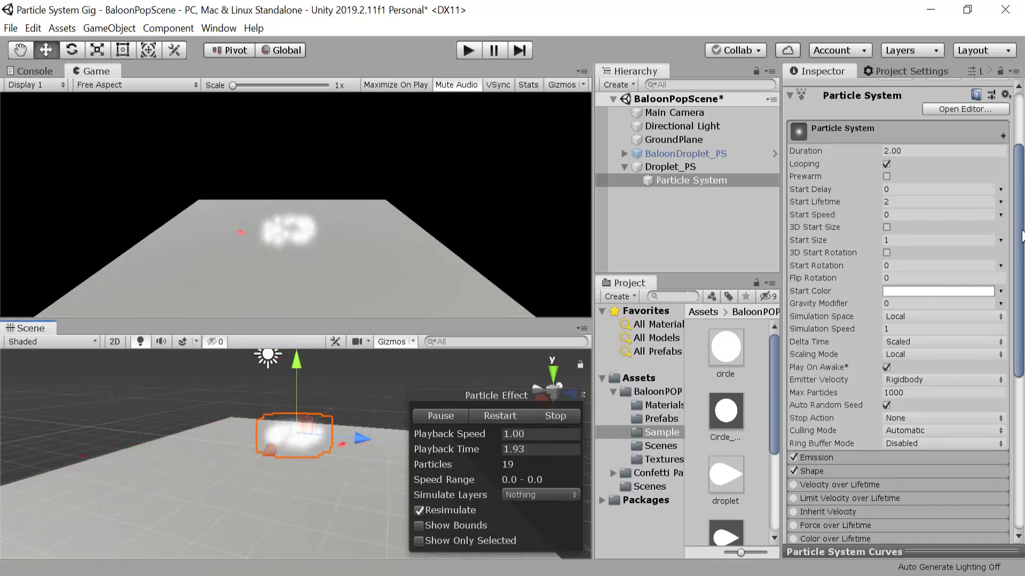
Set Rate over Time to 0 and add a single burst of 1 particle.
scroll(1018, 291, "down", 3)
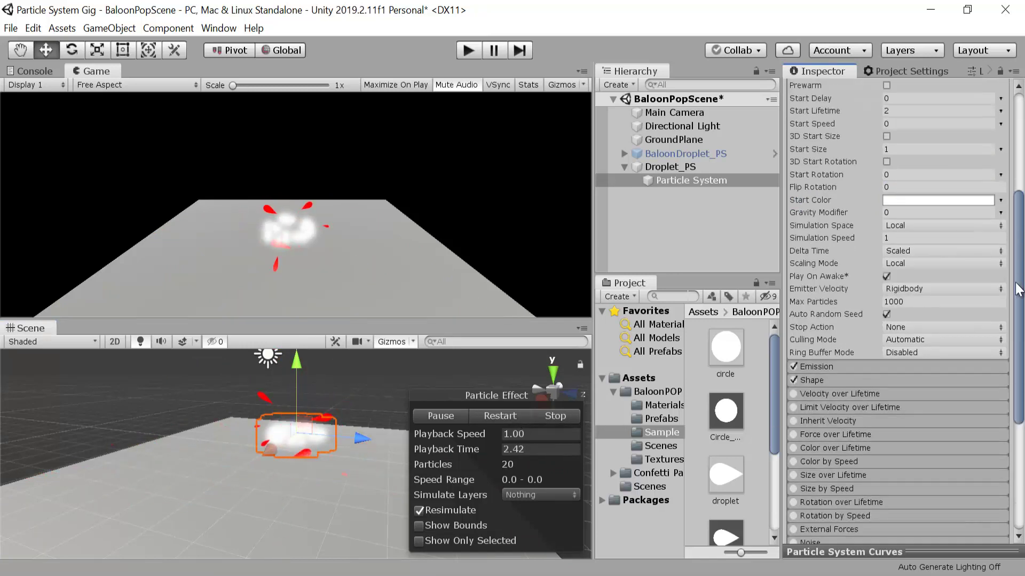
left_click(855, 366)
left_click(895, 382)
scroll(895, 382, "down", 4)
type("1")
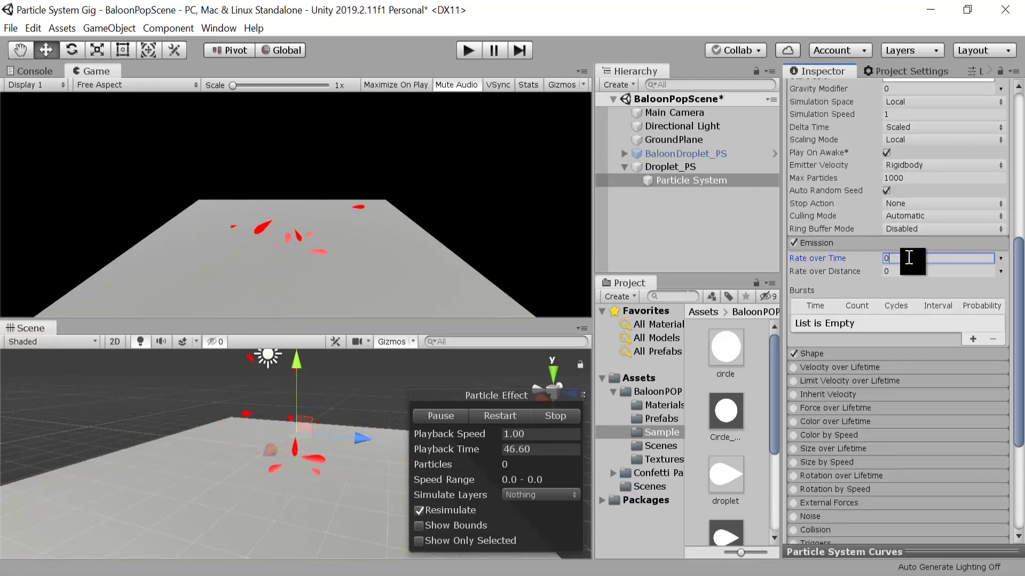
left_click(971, 339)
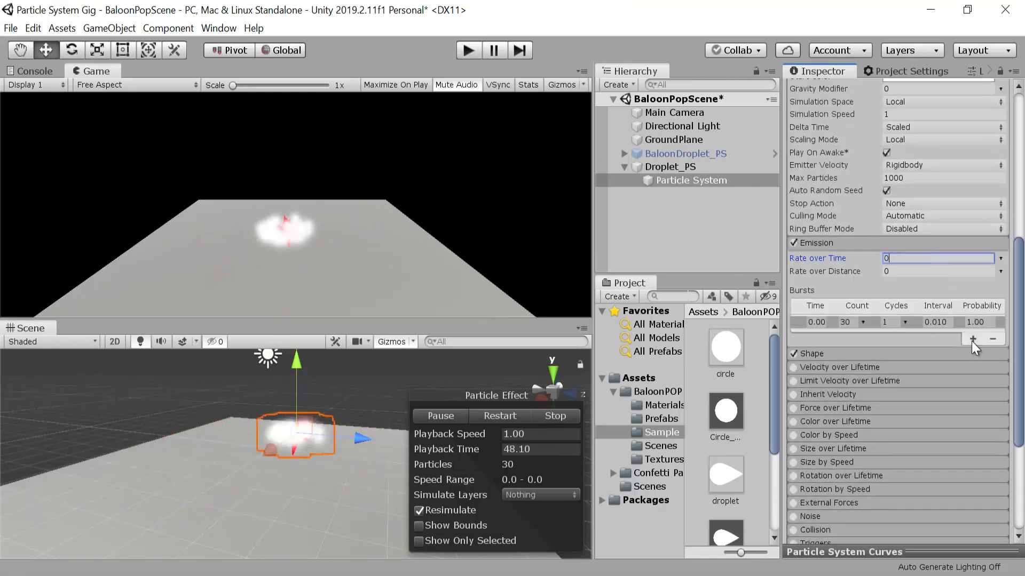
left_click(846, 321)
type("1")
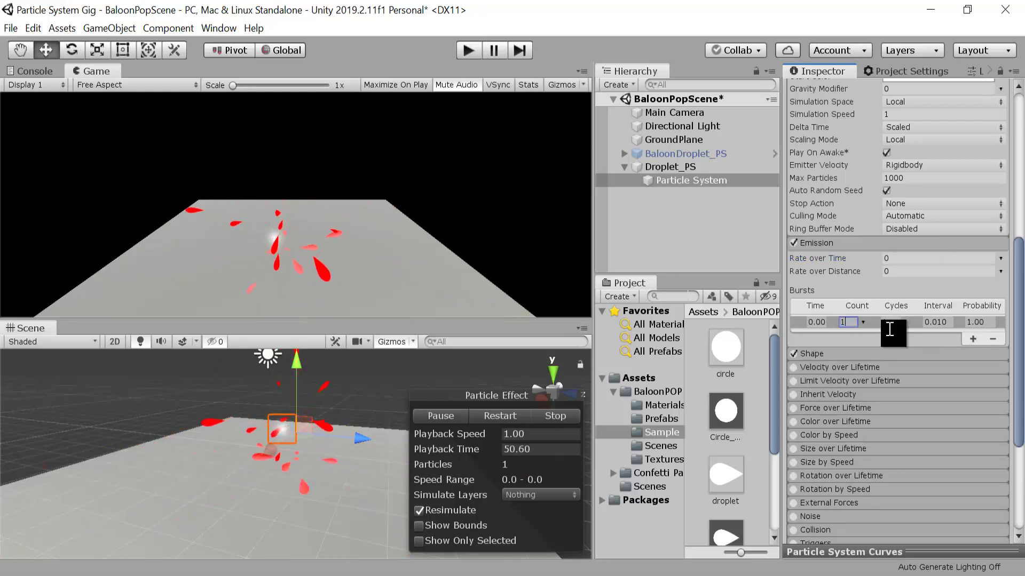
Collapse Emission and rename the child particle system to Orb_PS.
left_click(950, 245)
left_click_drag(1018, 288, 1022, 144)
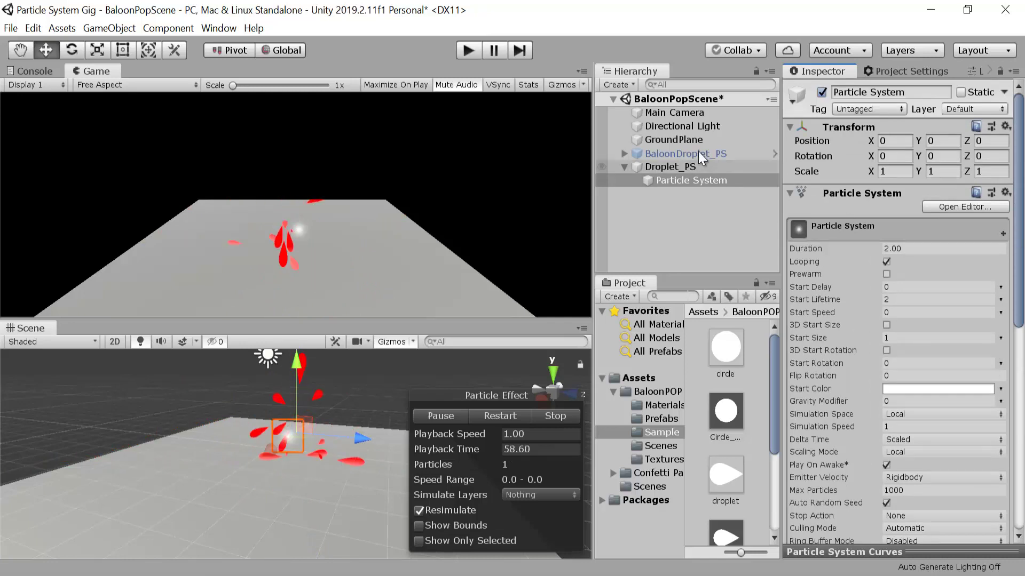
left_click(921, 95)
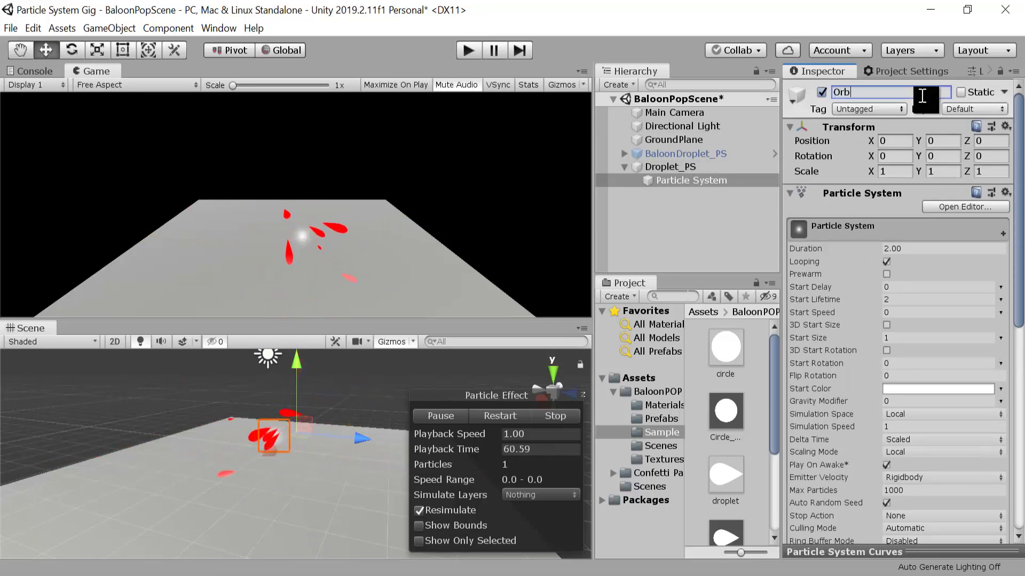
type("Orb_PS")
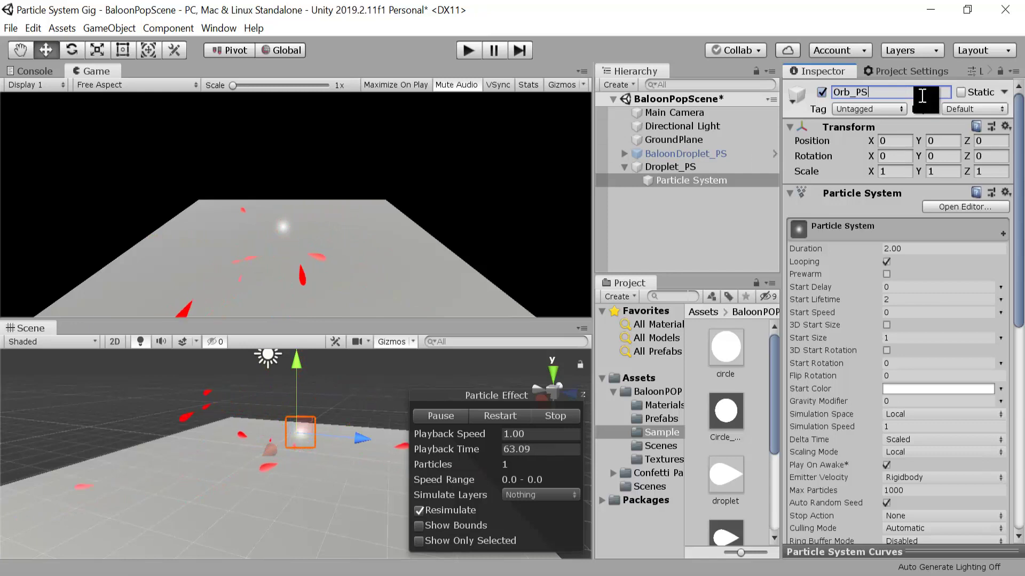
key("Return")
Assign the Circle_mat material in Orb_PS's Renderer settings.
scroll(902, 382, "down", 10)
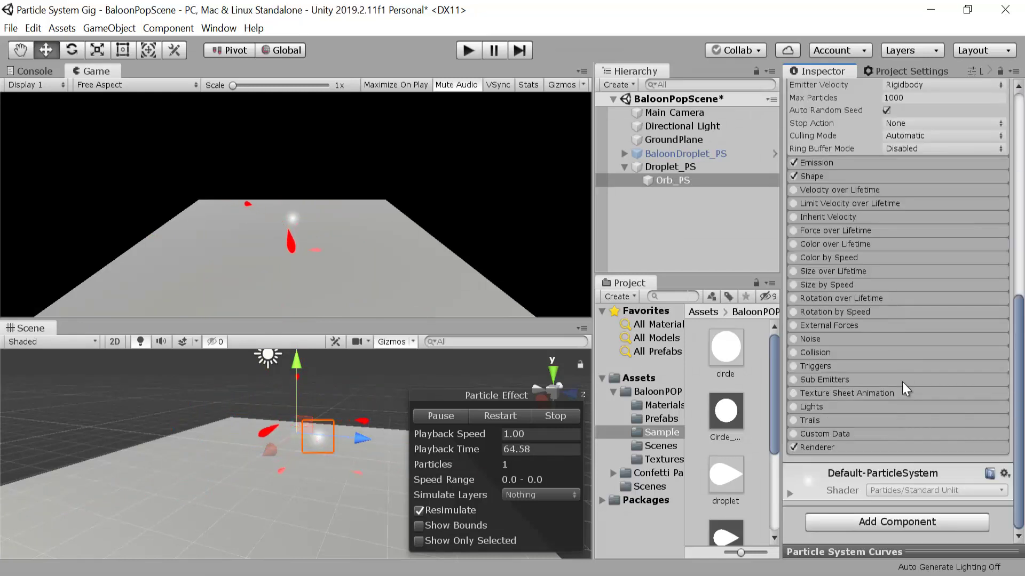
left_click(863, 449)
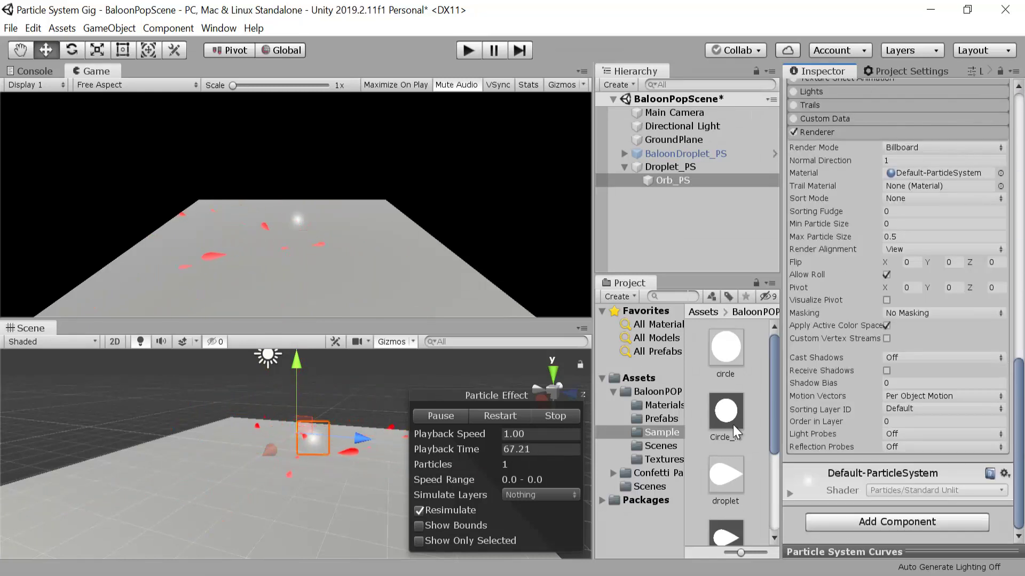
left_click_drag(720, 418, 949, 178)
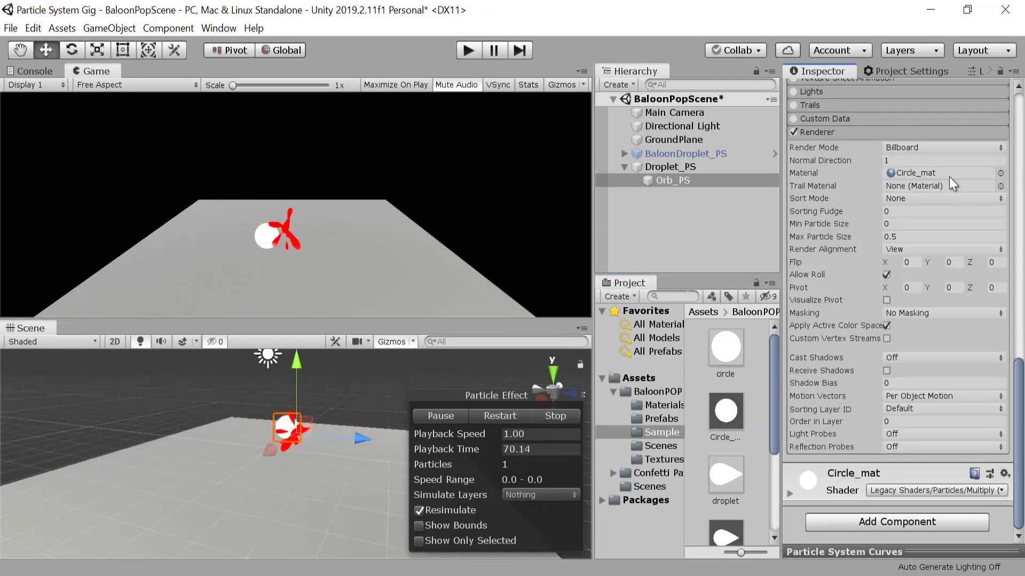
scroll(897, 320, "up", 15)
scroll(889, 187, "down", 3)
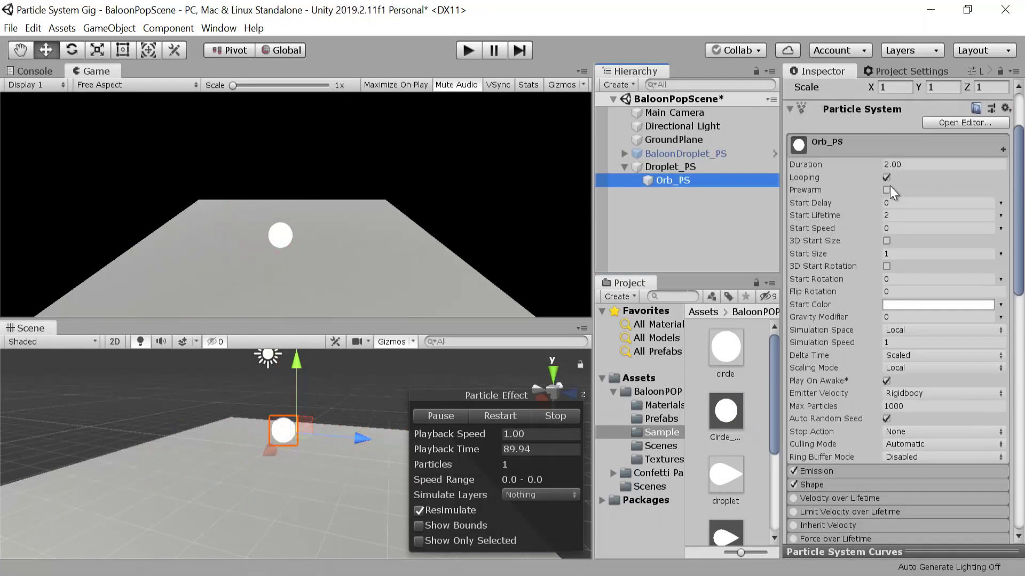
Turn off Looping for Orb_PS.
left_click(886, 190)
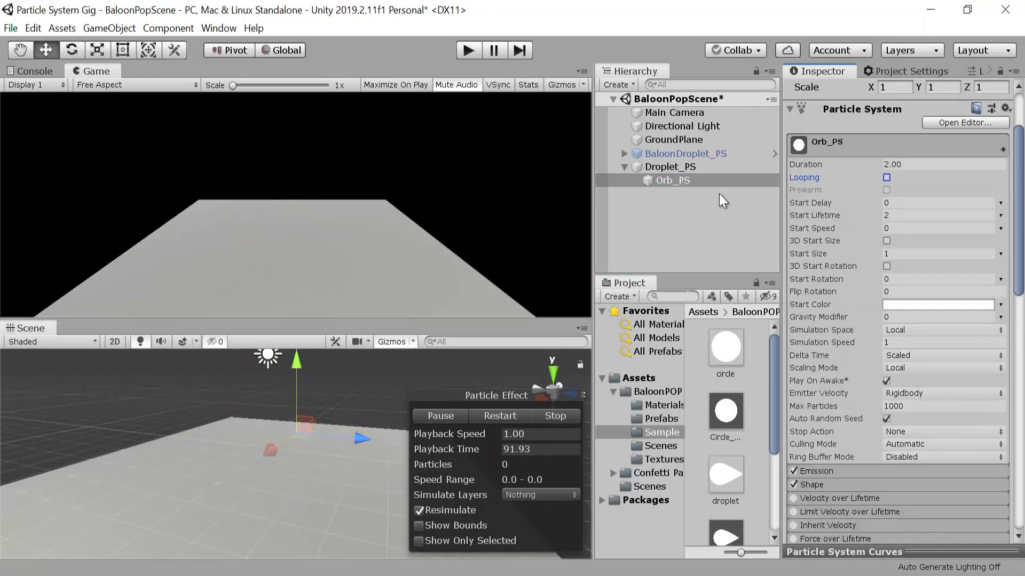
scroll(886, 181, "down", 6)
scroll(897, 321, "up", 4)
scroll(897, 321, "down", 7)
scroll(896, 320, "up", 1)
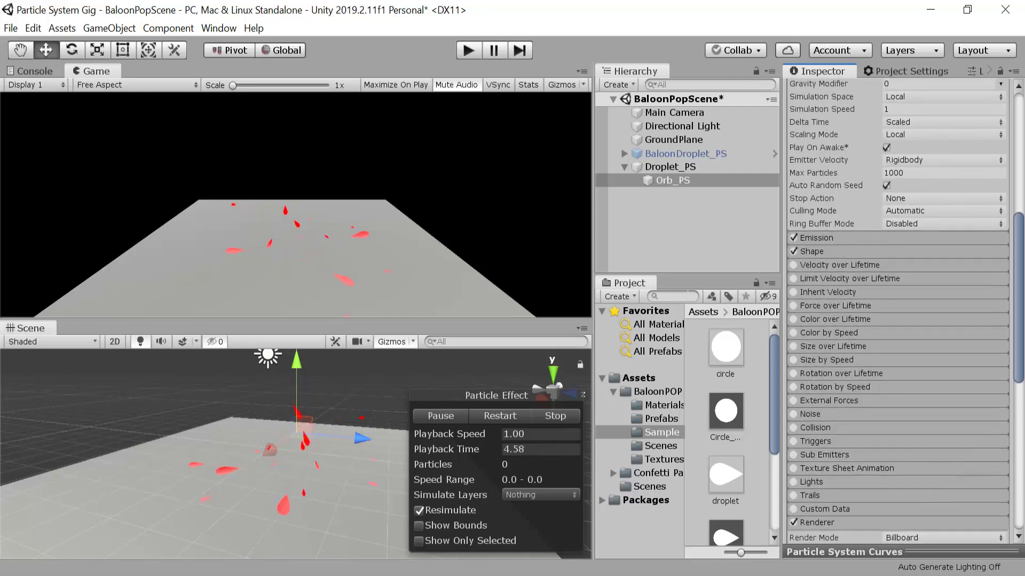
Enable Size over Lifetime and apply the descending 1-to-0 curve preset.
left_click(794, 347)
left_click(840, 348)
left_click(939, 375)
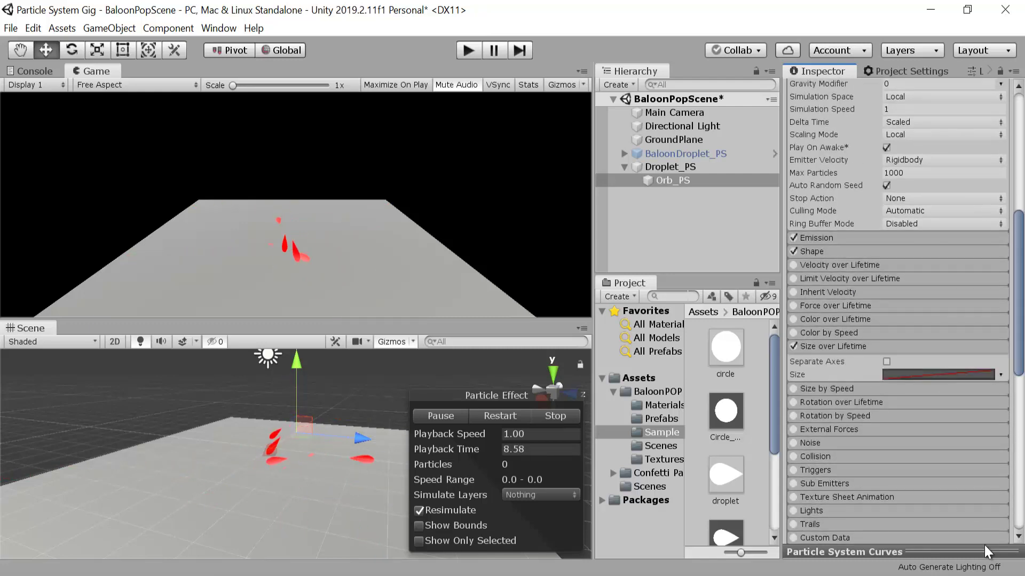
left_click_drag(989, 529, 993, 291)
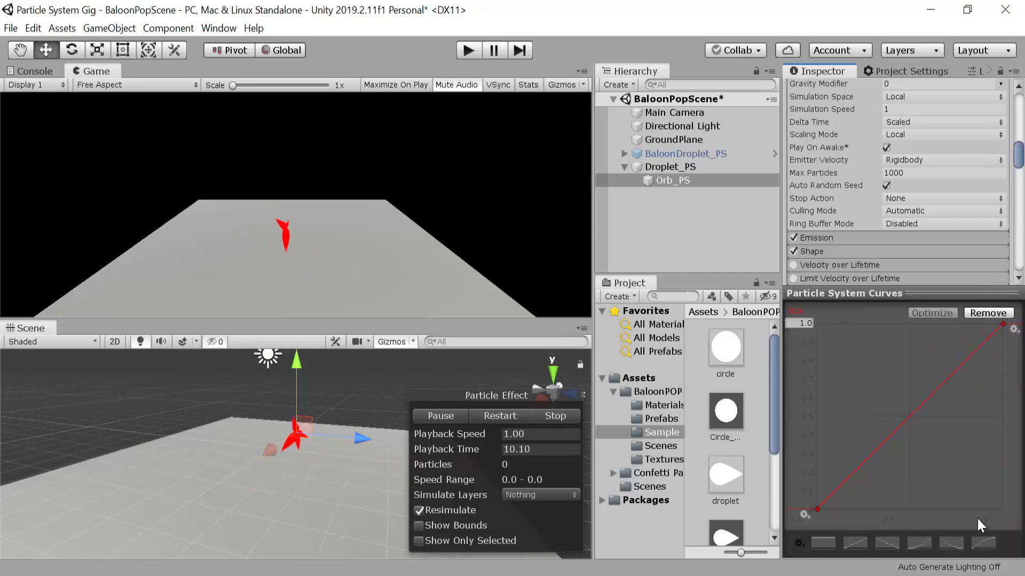
left_click(952, 543)
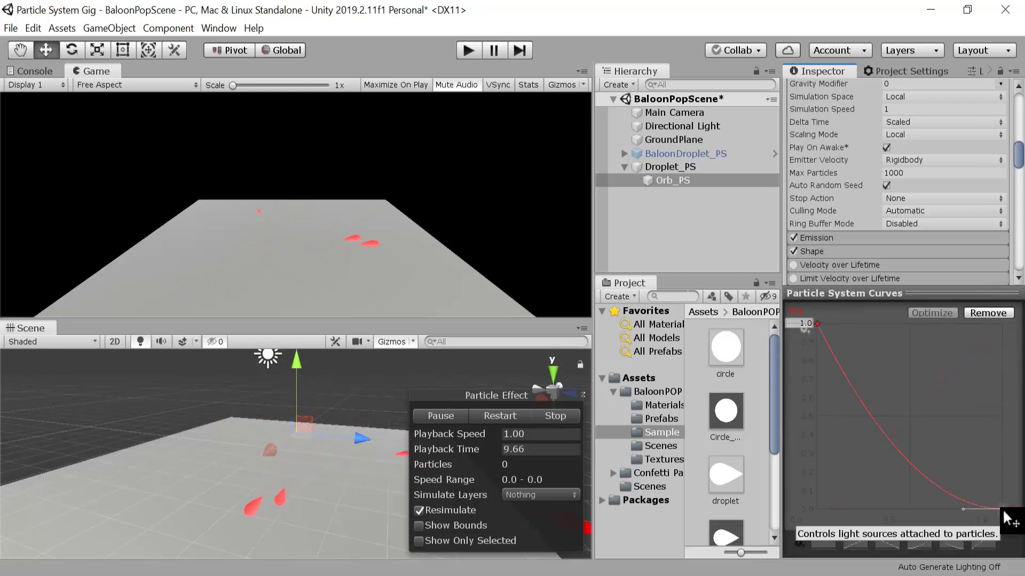
Move the curve's end key to about 0.5 lifetime, steepen the drop, and replay.
left_click_drag(1002, 509, 906, 507)
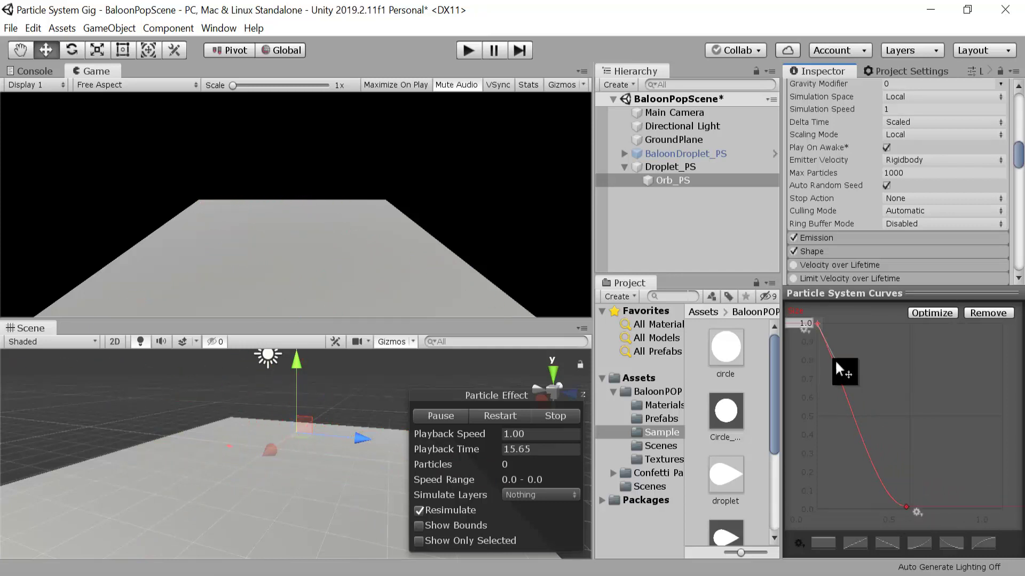
mouse_move(834, 361)
left_mouse_down()
mouse_move(816, 369)
mouse_move(825, 360)
left_mouse_up()
left_click(905, 506)
left_click_drag(865, 506, 861, 467)
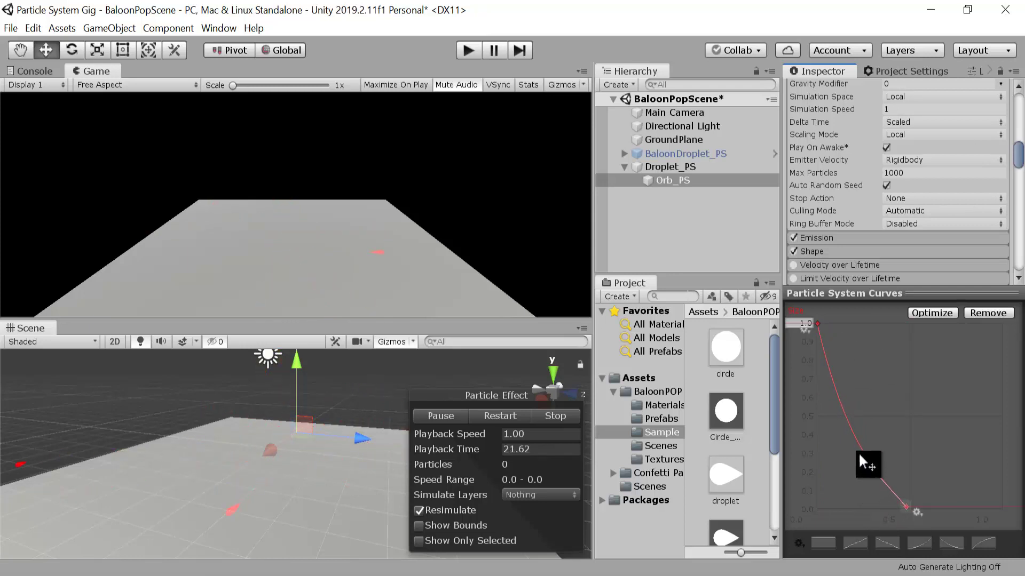
left_click_drag(967, 296, 955, 552)
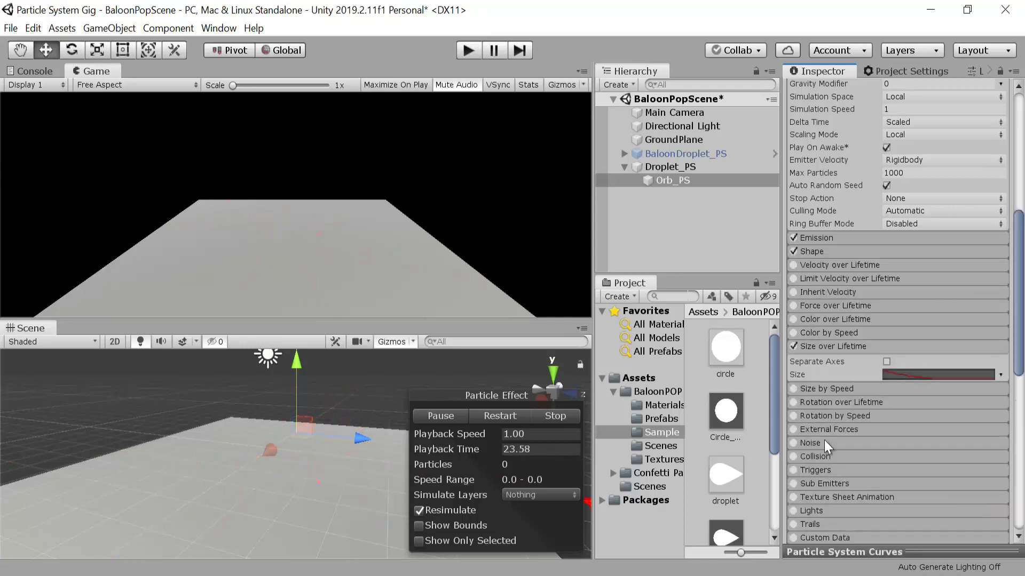
left_click(521, 415)
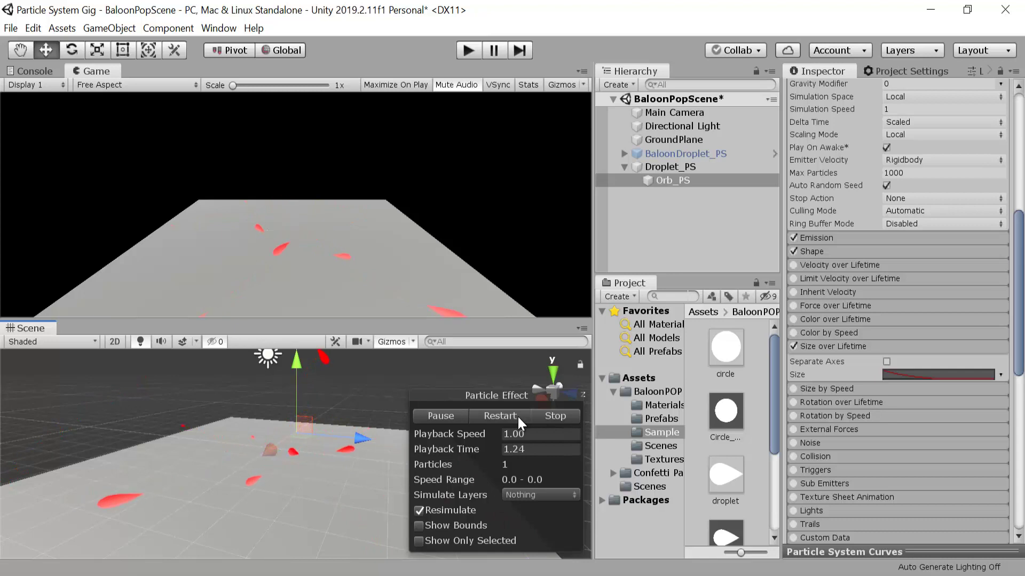
Change Orb_PS's emitter Shape from cone to sphere with radius 0.0001.
scroll(924, 247, "down", 1)
left_click(923, 247)
left_click(928, 239)
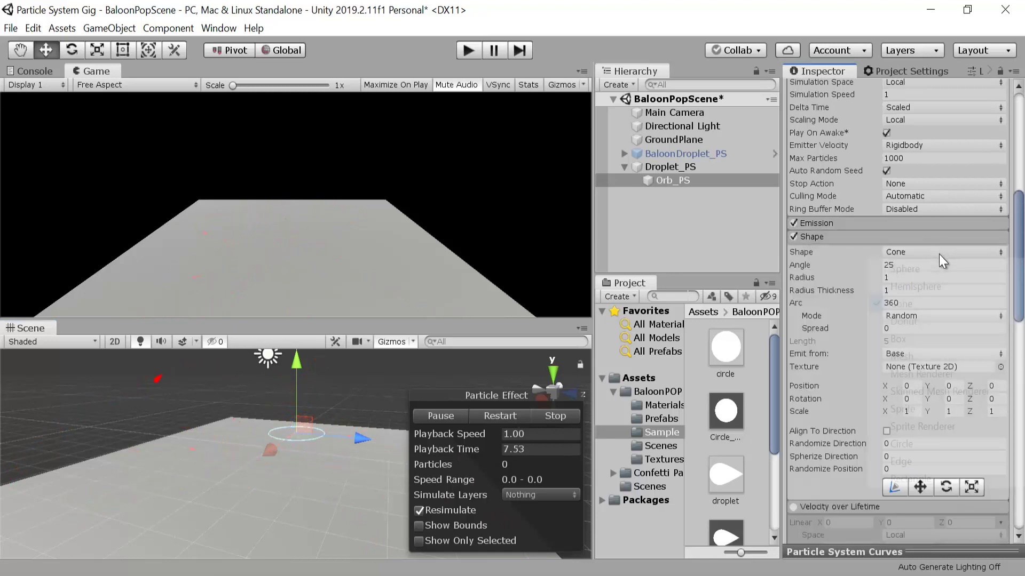
left_click(939, 254)
left_click(939, 270)
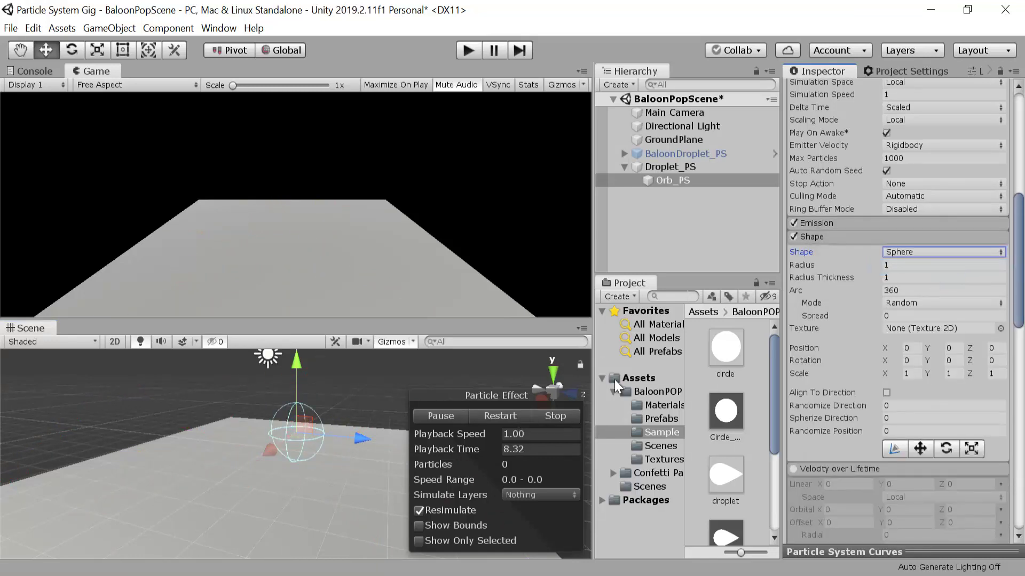
left_click_drag(870, 267, 704, 286)
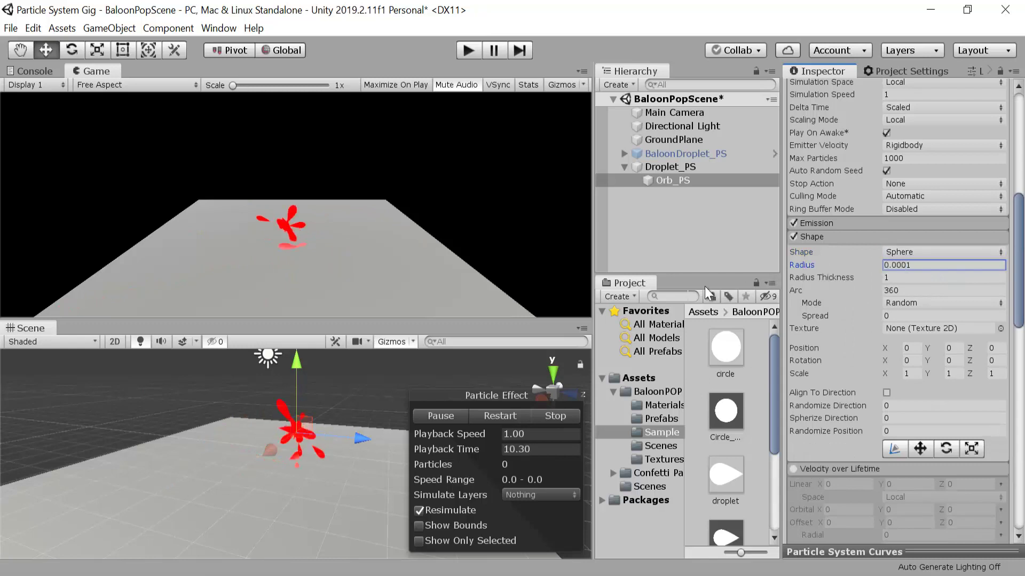
left_click(520, 416)
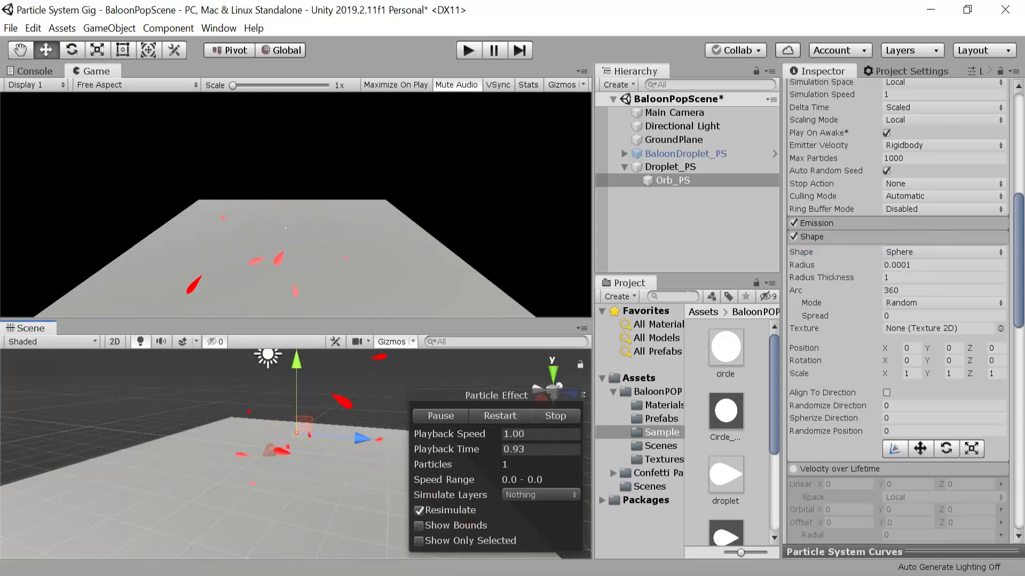
left_click(968, 237)
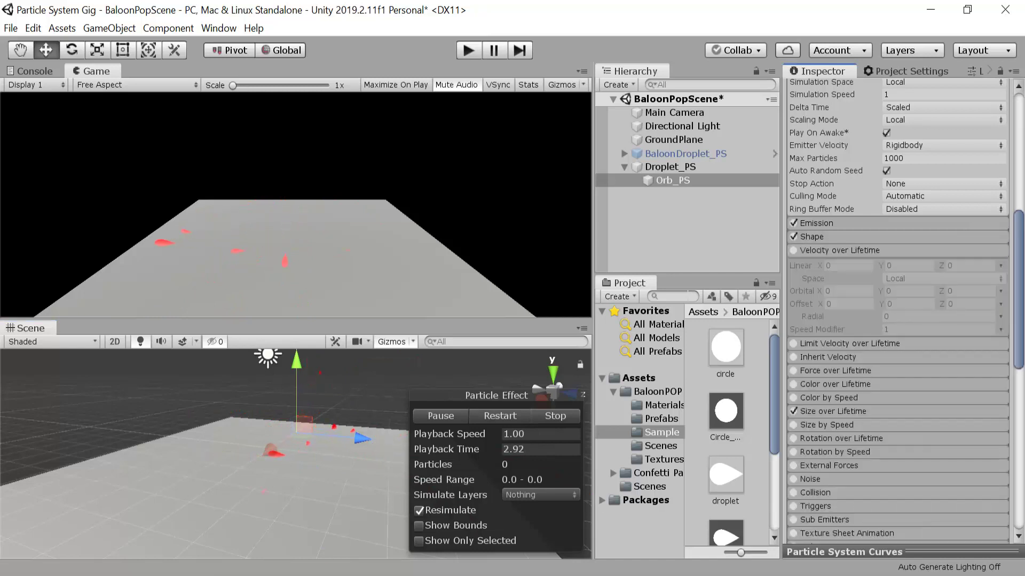
Set Orb_PS's Start Color to red and restart the preview.
scroll(797, 163, "up", 10)
left_click(942, 389)
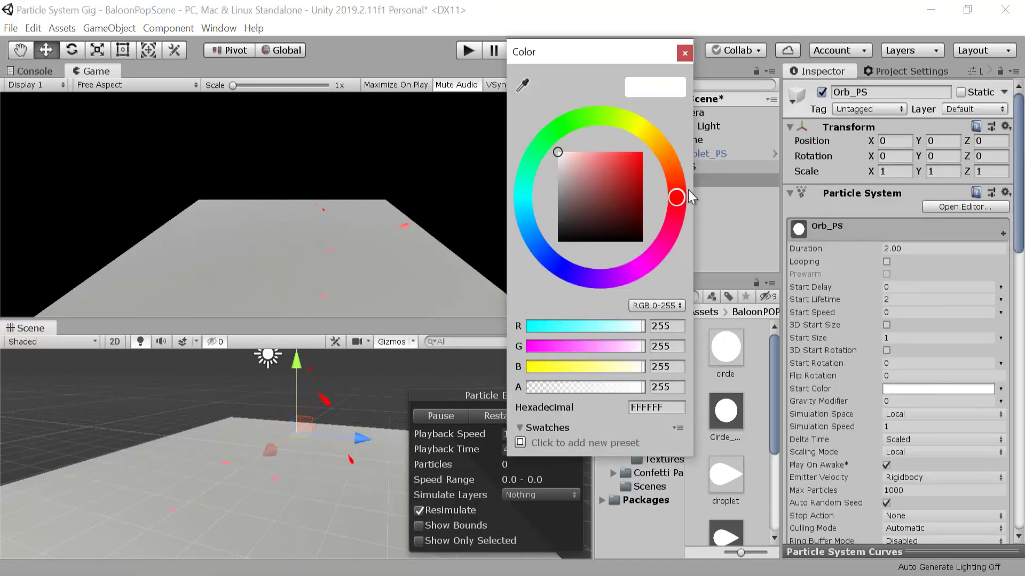
left_click_drag(639, 166, 657, 100)
left_click(684, 52)
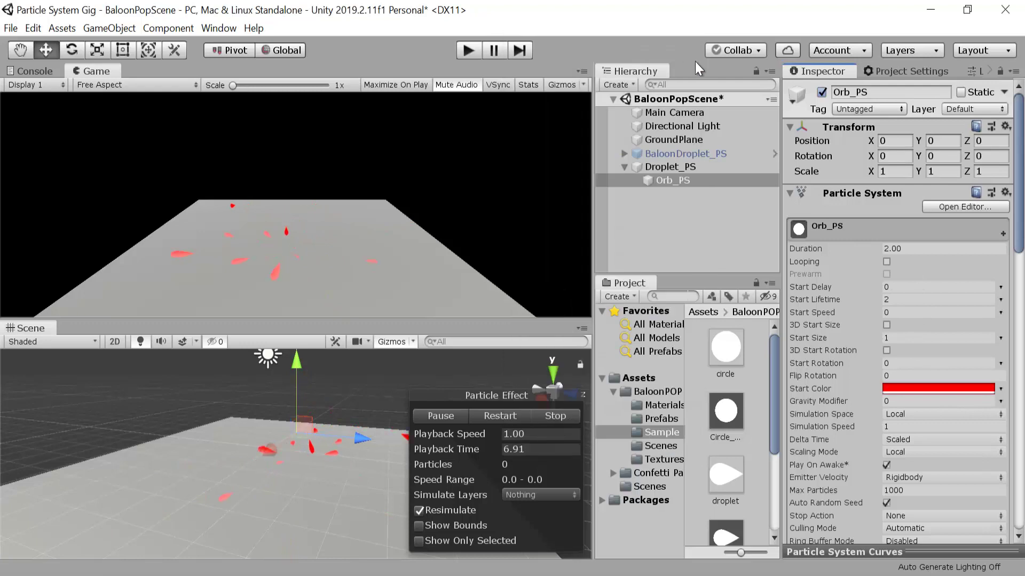
left_click(513, 414)
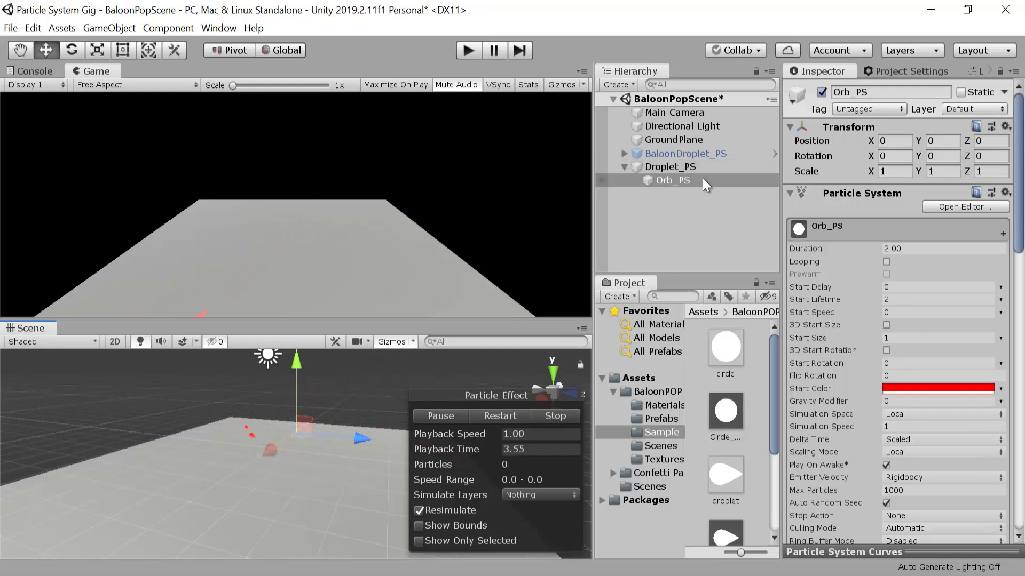
Select Droplet_PS and replay the droplet burst twice.
left_click(693, 169)
left_click(526, 413)
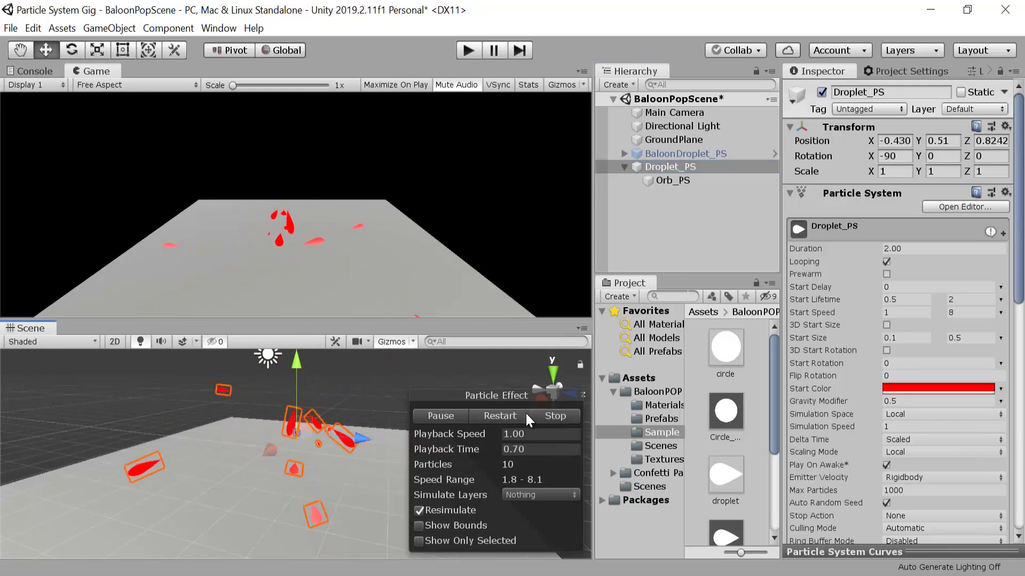
left_click(524, 415)
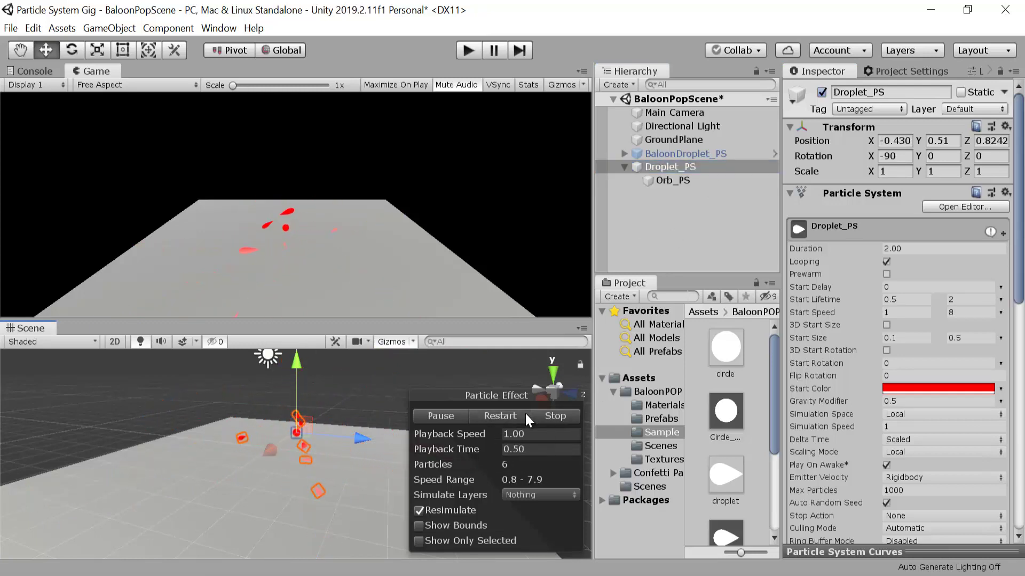
scroll(808, 291, "down", 15)
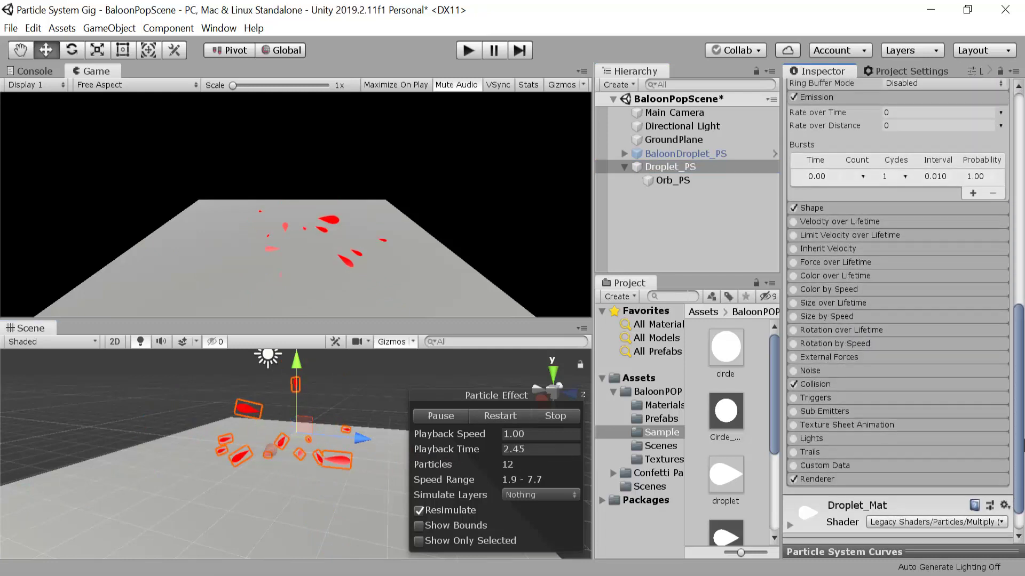
Enable Orb_PS's Color over Lifetime with an alpha key at 77.9% and end alpha 0.
left_click(719, 179)
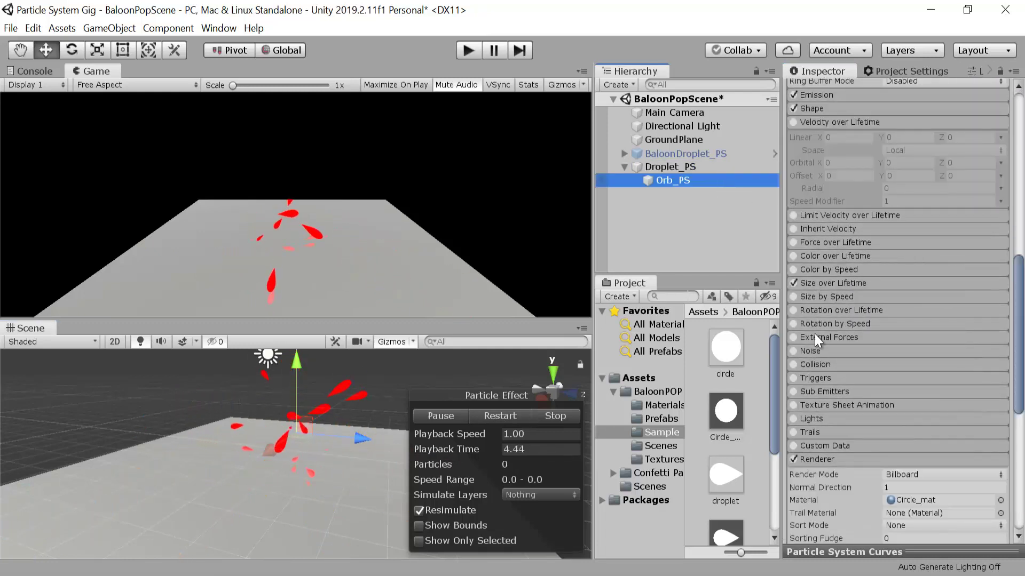
left_click(794, 256)
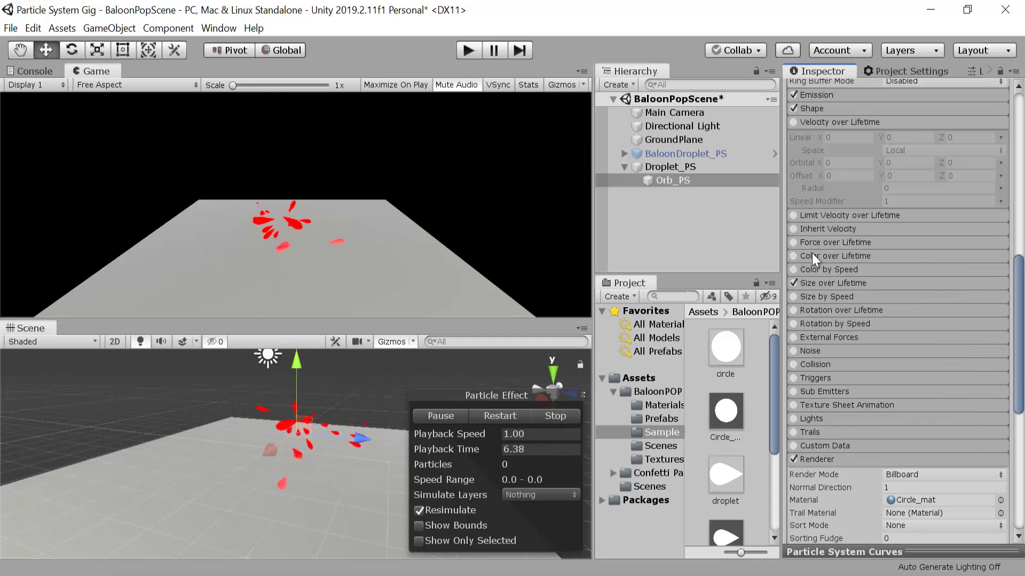
left_click(827, 255)
left_click(932, 272)
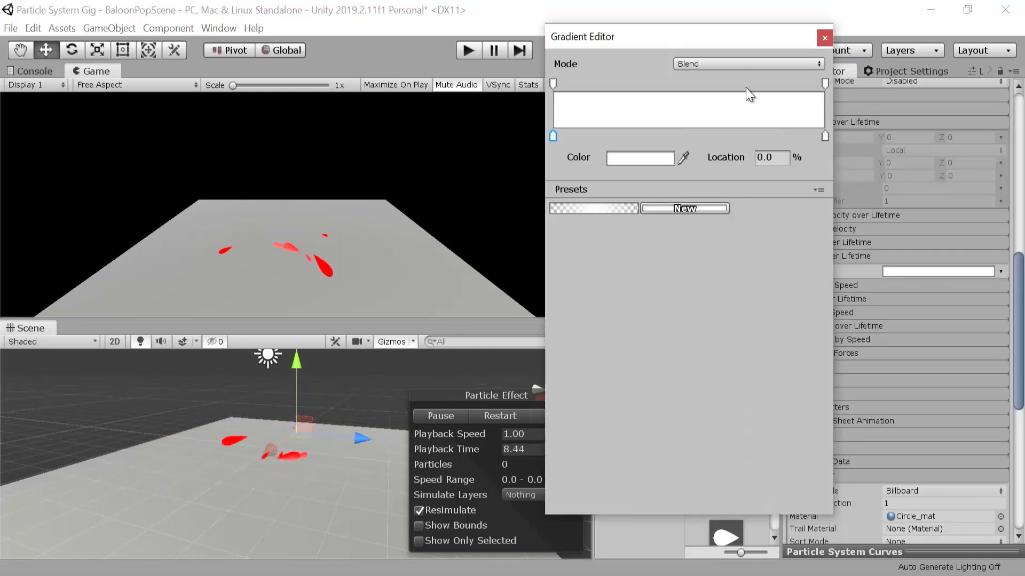
left_click(765, 87)
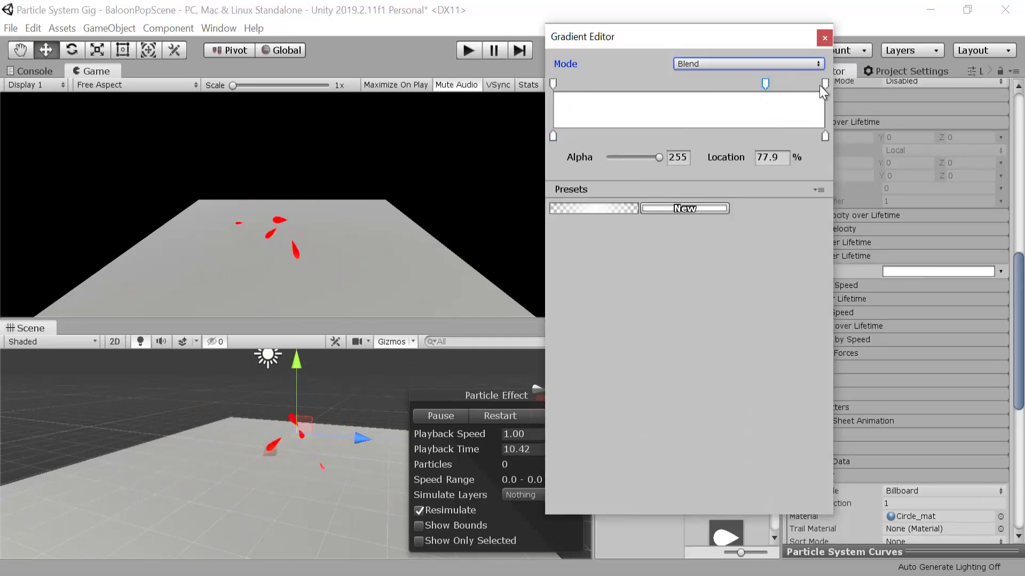
left_click_drag(659, 157, 612, 158)
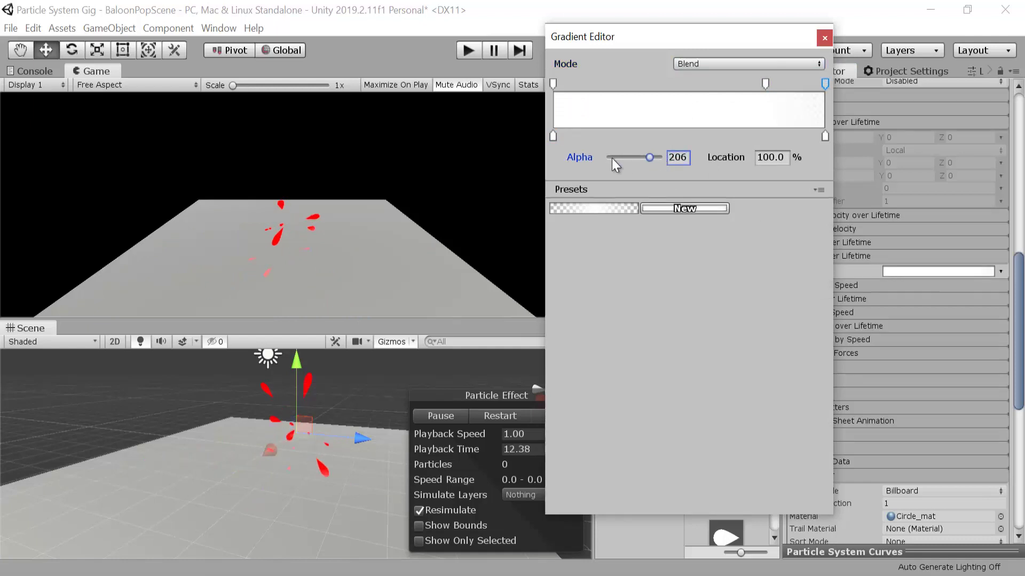
left_click(824, 39)
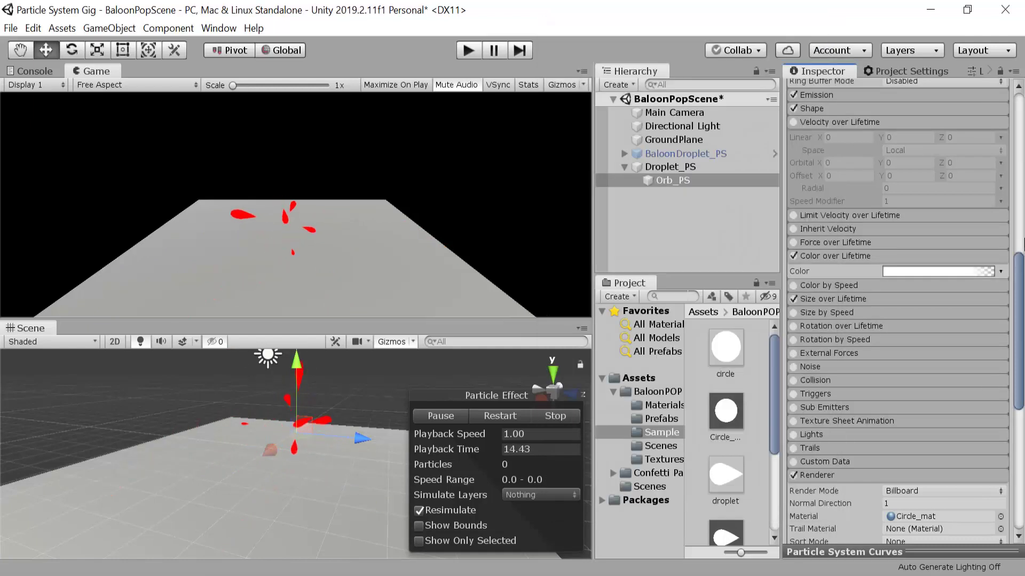
scroll(1023, 262, "up", 10)
left_click_drag(1023, 238, 1023, 144)
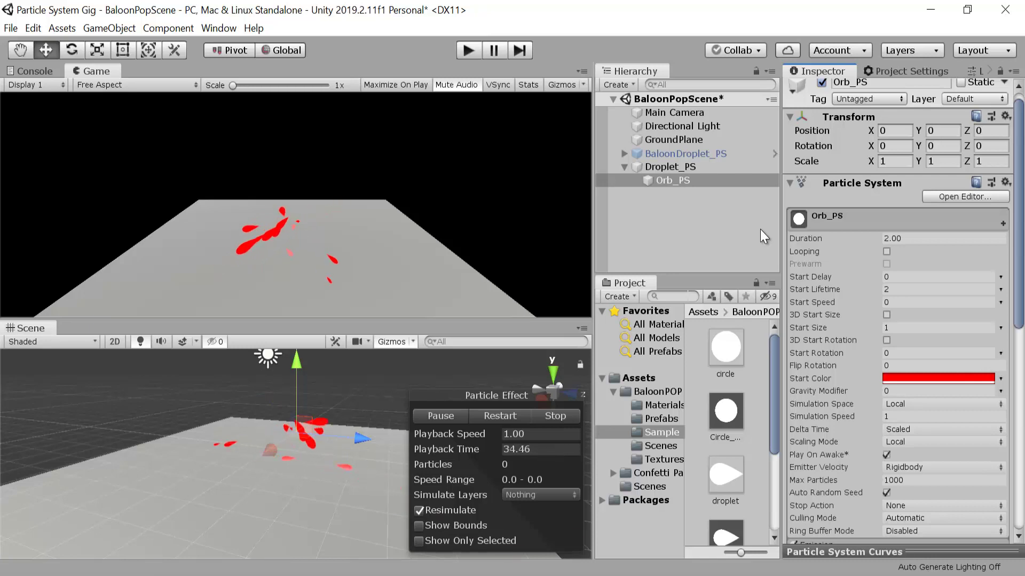
left_click(706, 170)
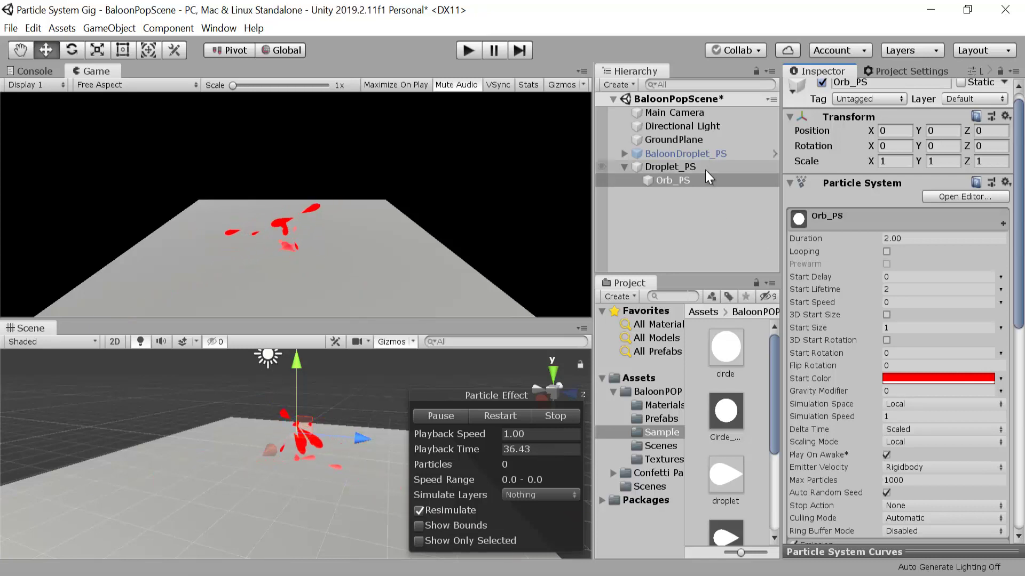
Duplicate Orb_PS with Ctrl+D and rename the copy Splash_PS.
left_click(721, 181)
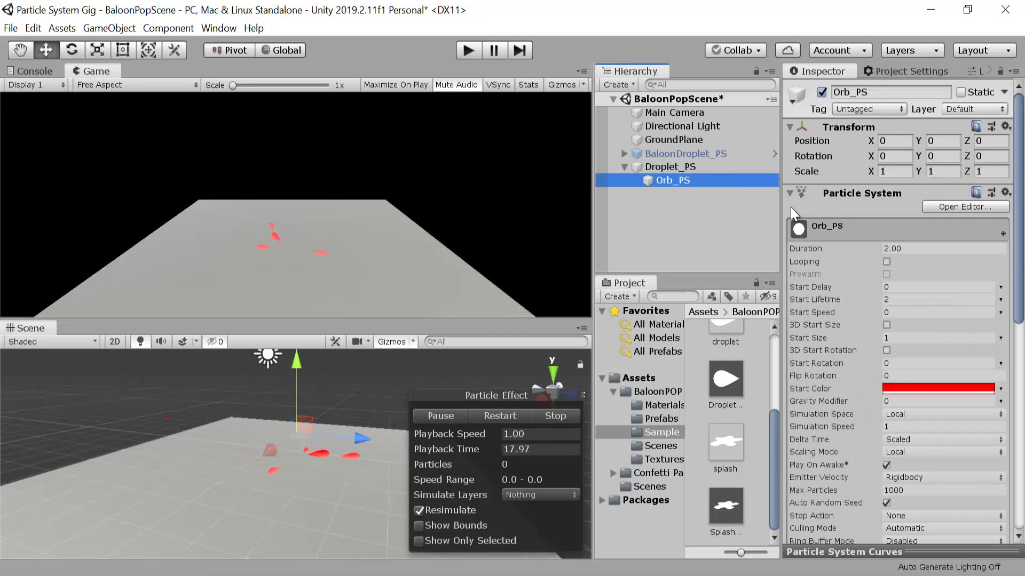
key("ctrl+d")
left_click(894, 92)
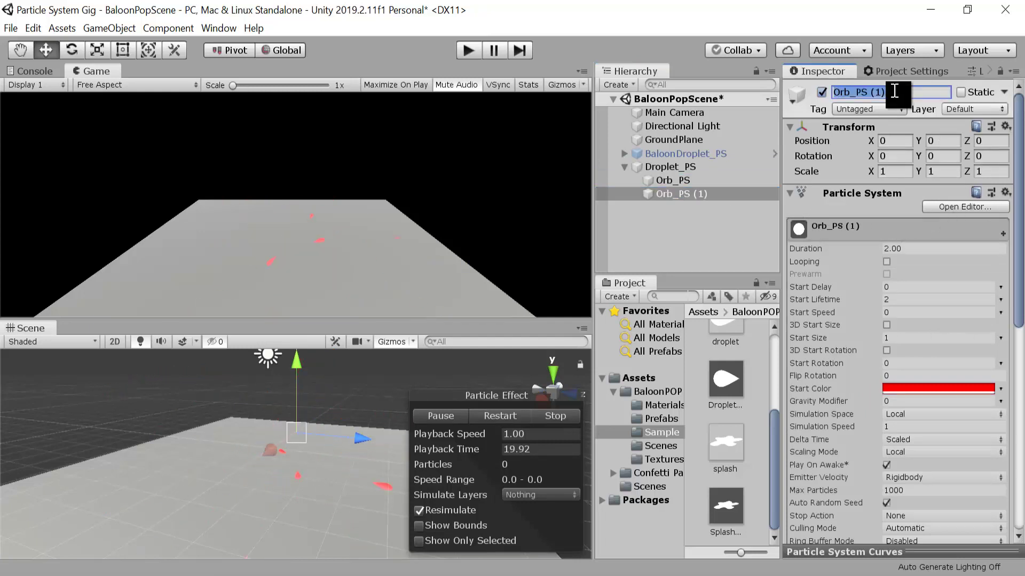
type("Splash_PS")
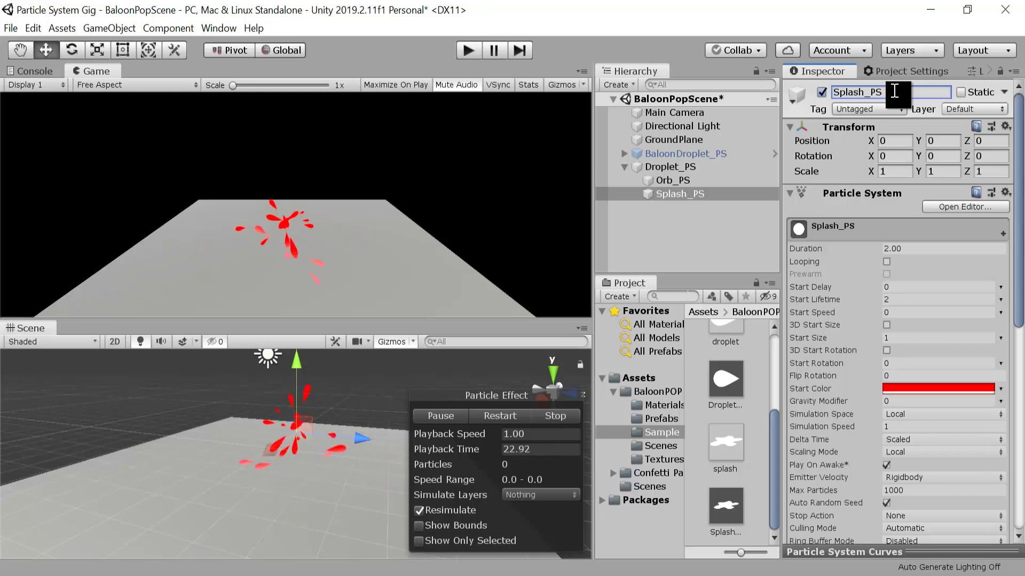
Assign Splash_Mat as Splash_PS's Renderer material.
scroll(897, 310, "down", 10)
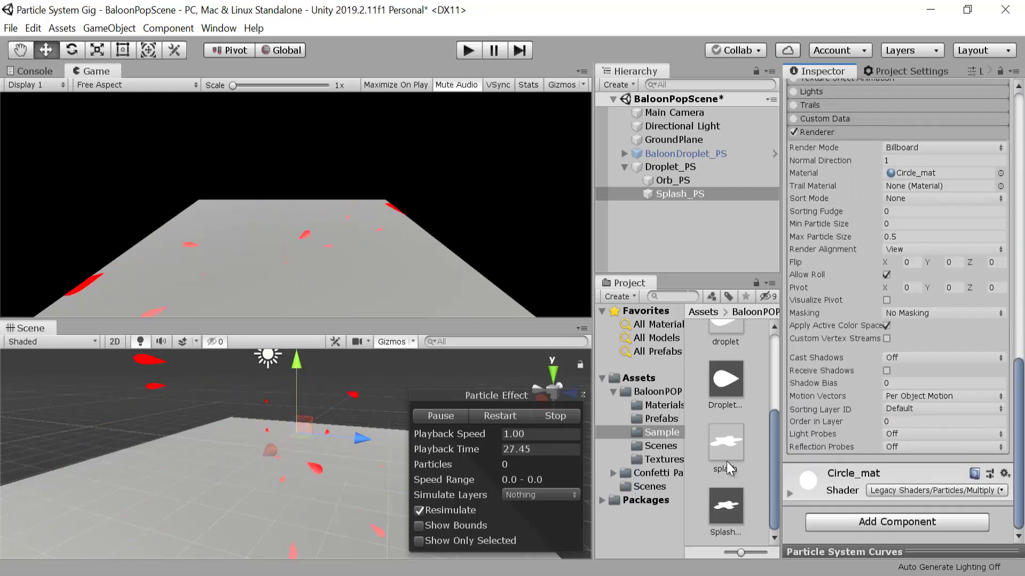
left_click_drag(726, 462, 959, 172)
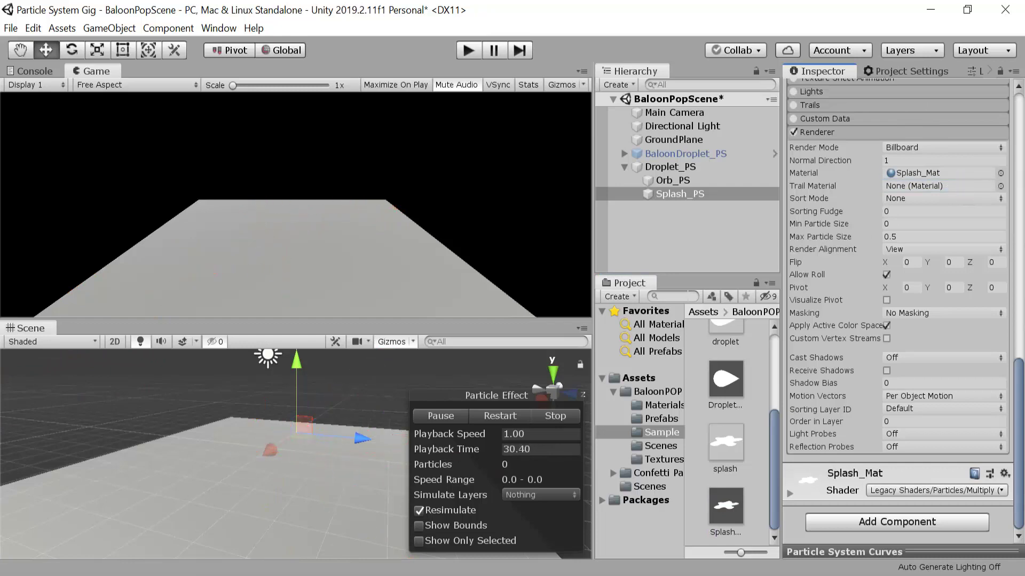
scroll(896, 267, "up", 15)
Make Splash_PS Droplet_PS's Birth sub emitter and disable its Size over Lifetime.
left_click(671, 167)
scroll(1018, 219, "down", 15)
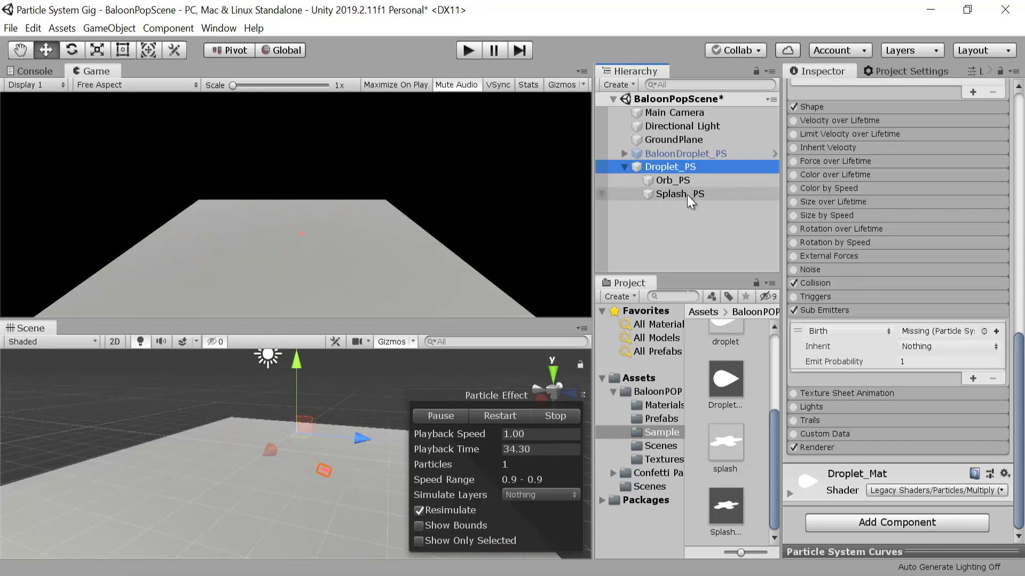
left_click_drag(686, 196, 952, 341)
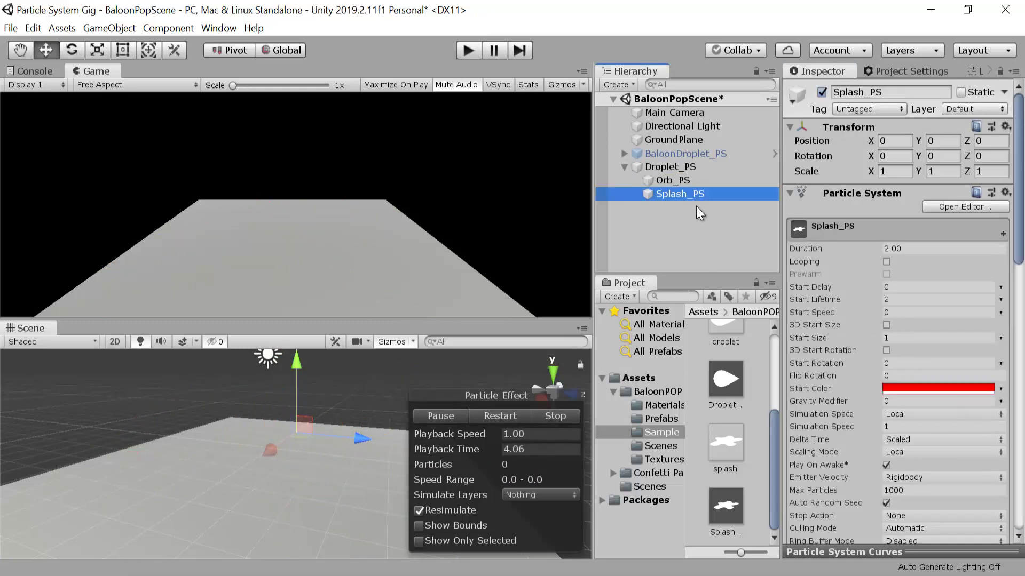
left_click_drag(1018, 128, 1022, 288)
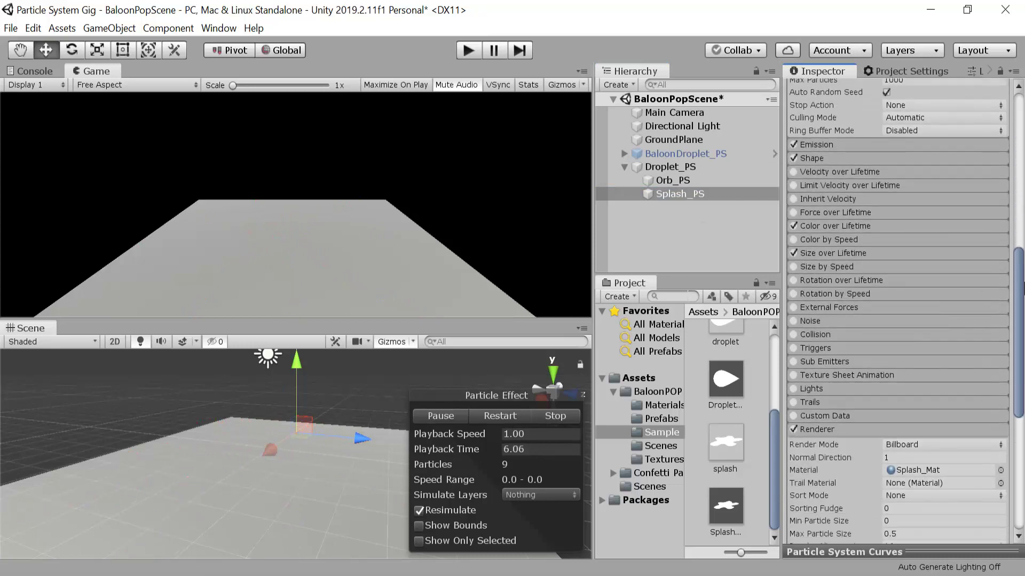
left_click(793, 253)
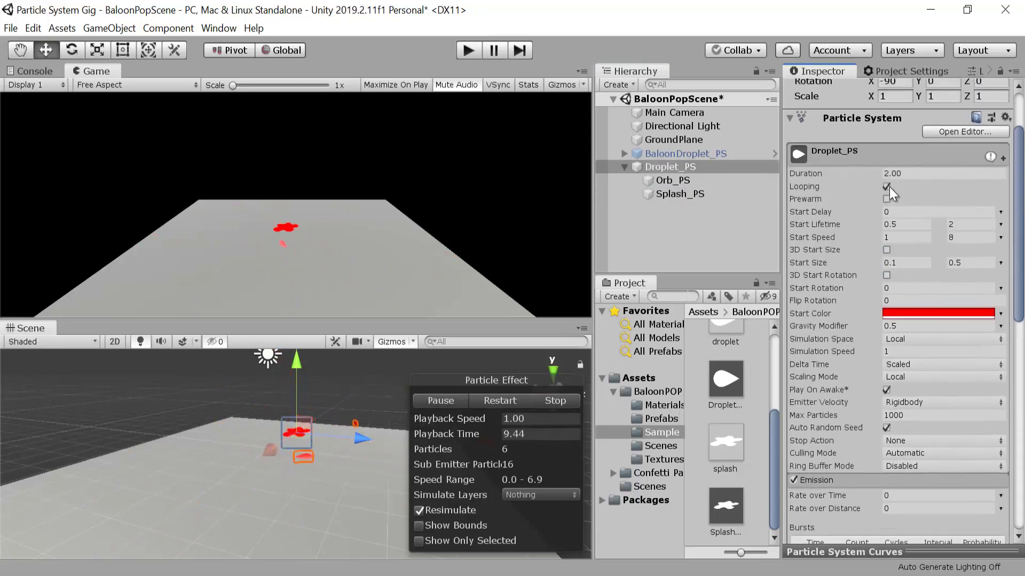
Turn off Looping on Droplet_PS and set its Position to 0, 0, 0.
left_click(887, 187)
scroll(897, 187, "up", 5)
left_click(894, 140)
type("0")
key("Tab")
type("0")
key("Tab")
type("0")
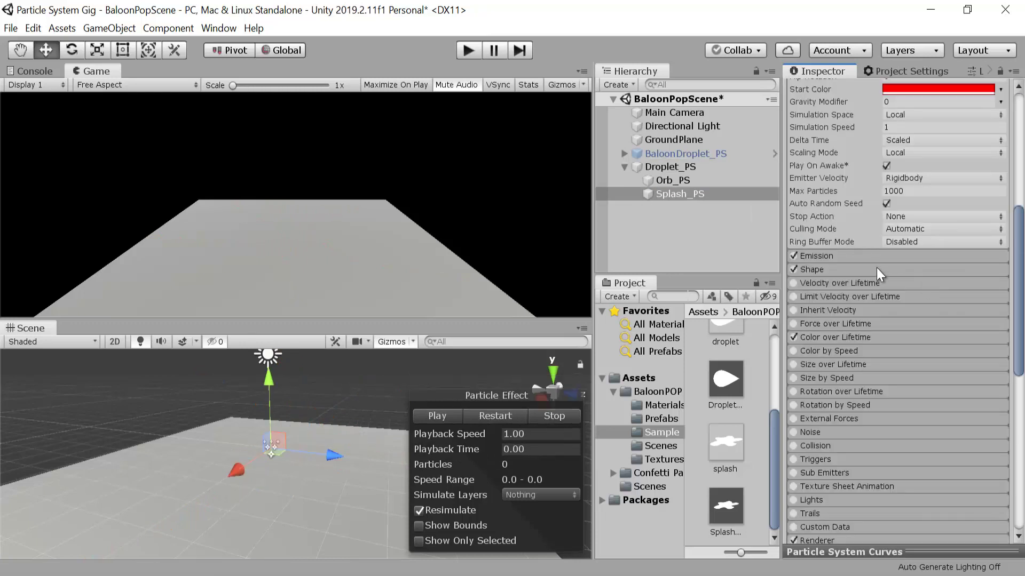
Inspect Splash_PS's Shape module and its emission shape options.
left_click(876, 269)
left_click(922, 284)
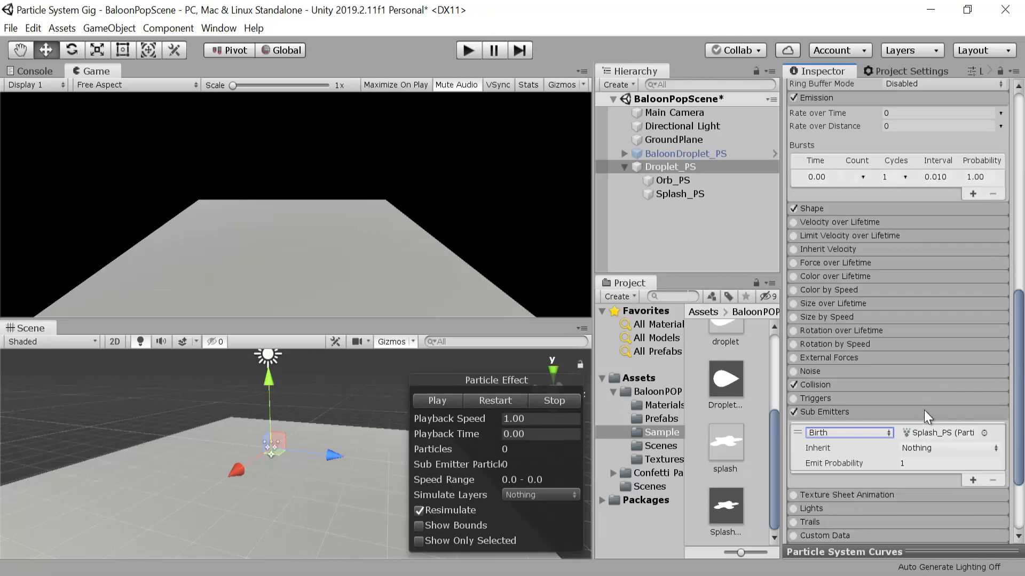
scroll(927, 417, "up", 15)
Change Droplet_PS's sub emitter trigger from Birth to Death and play the preview.
left_click(721, 170)
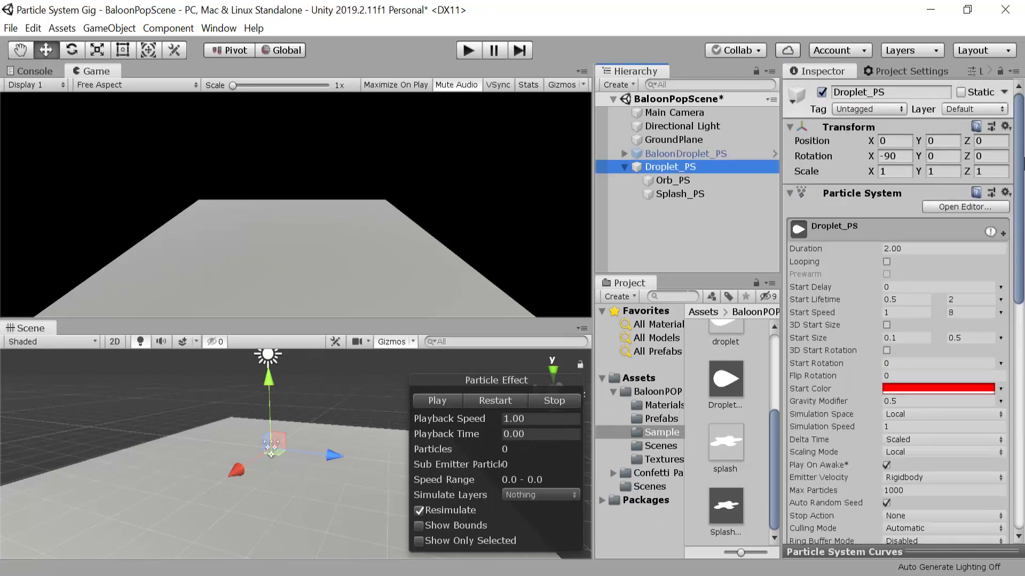
left_click_drag(1023, 163, 1023, 397)
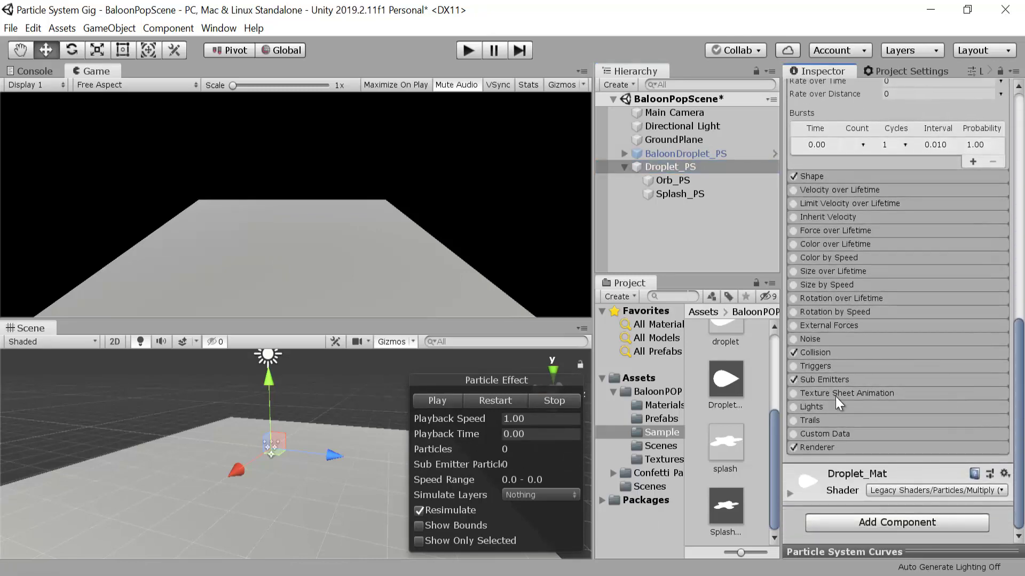
left_click(867, 381)
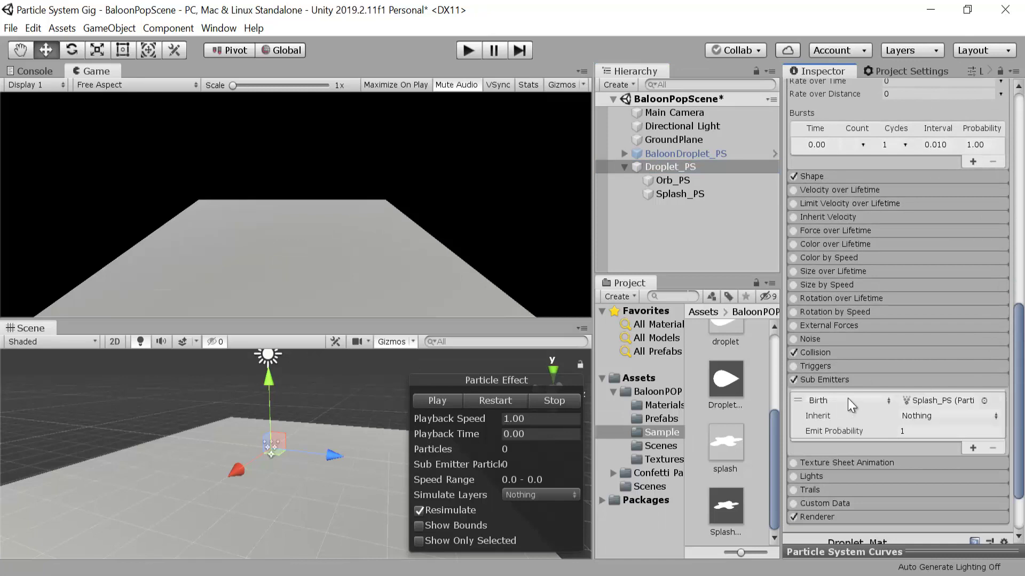
left_click(847, 400)
left_click(851, 450)
left_click(495, 400)
left_click(966, 381)
scroll(1022, 406, "up", 10)
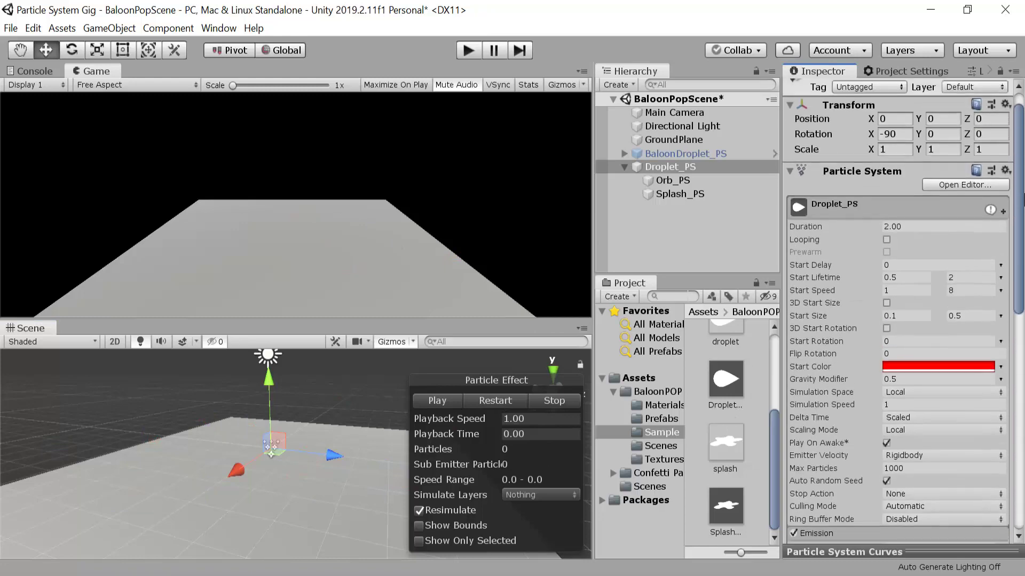
scroll(1023, 363, "down", 8)
left_click_drag(1023, 363, 1019, 406)
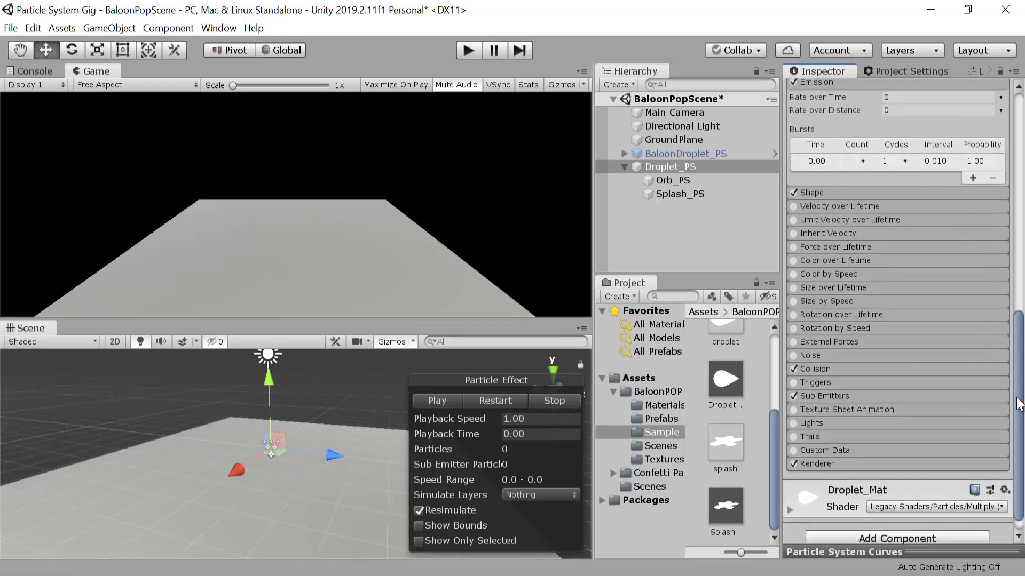
Open Splash_PS's Color over Lifetime gradient and move the fade key to about 58%.
left_click(678, 194)
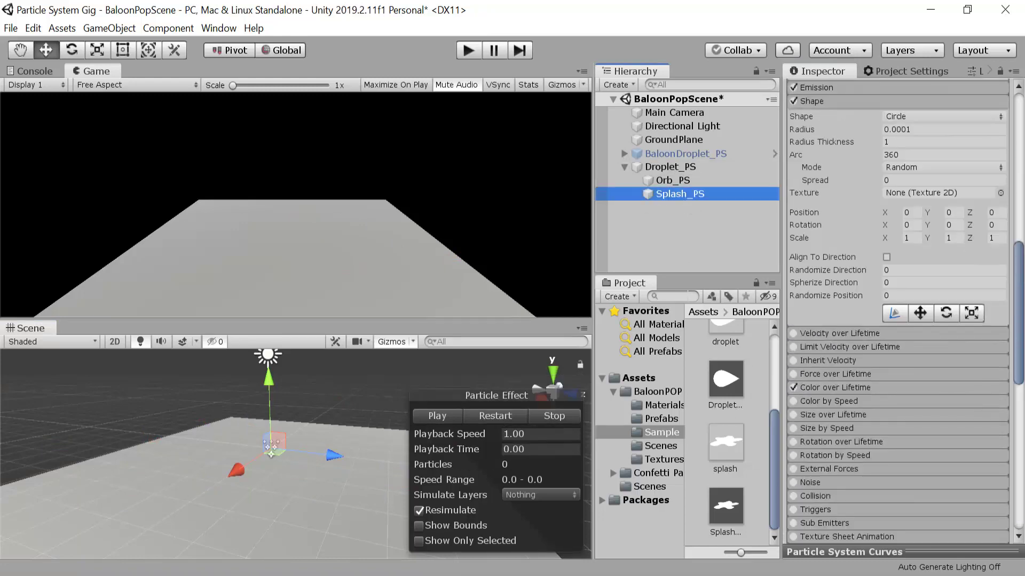
scroll(1021, 389, "up", 5)
scroll(897, 310, "down", 10)
scroll(885, 310, "up", 3)
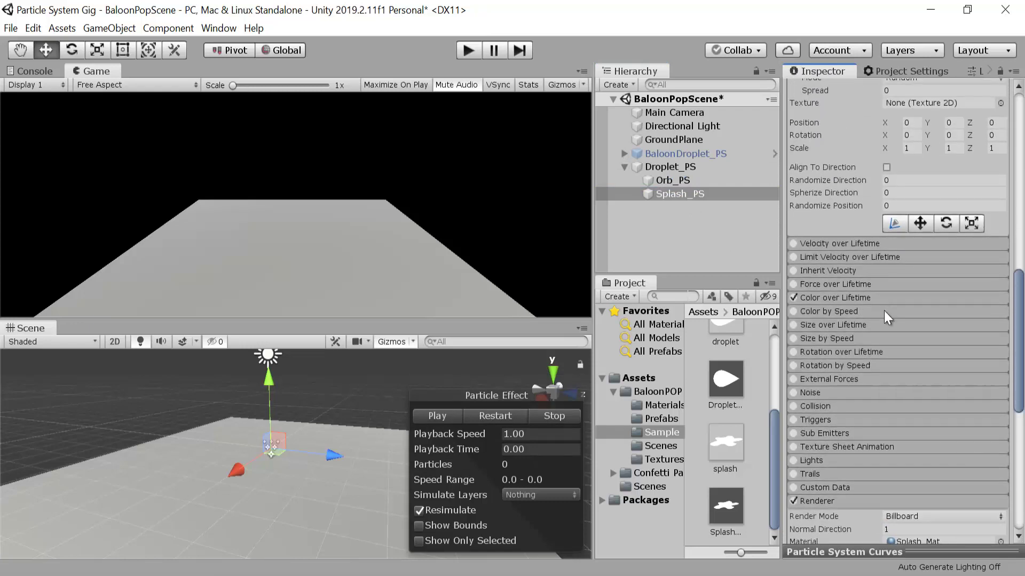
left_click(890, 297)
left_click(921, 315)
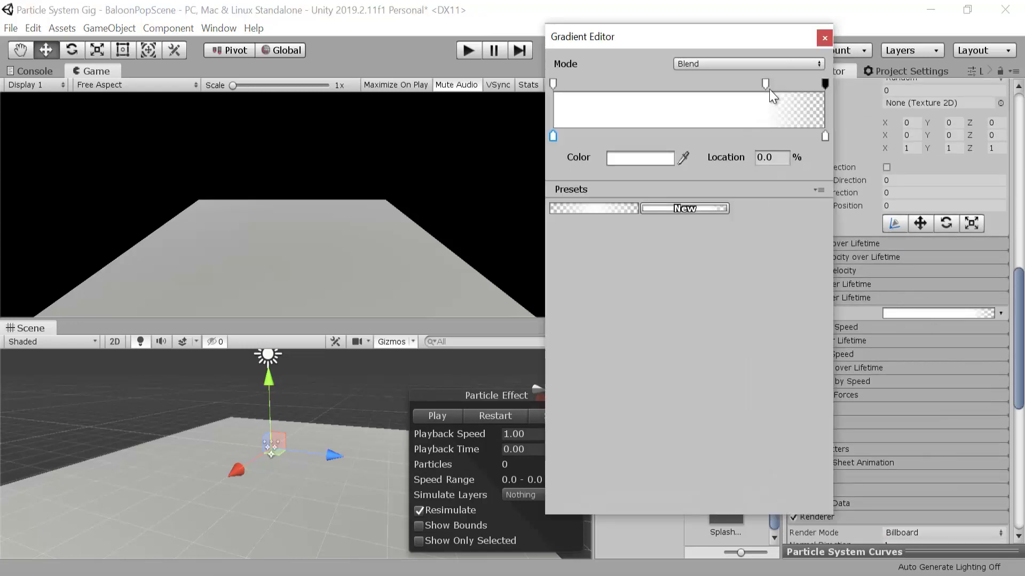
left_click_drag(766, 88, 718, 93)
Add an opaque (255) alpha key at 50.9%, move the transparent end key to 85.9%, then replay.
left_click(692, 86)
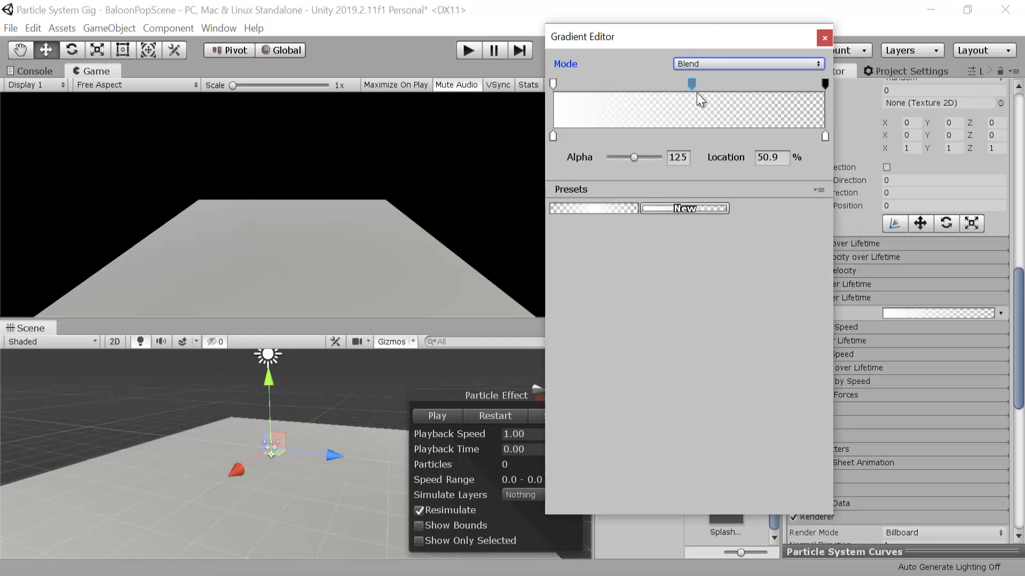
left_click_drag(642, 157, 664, 155)
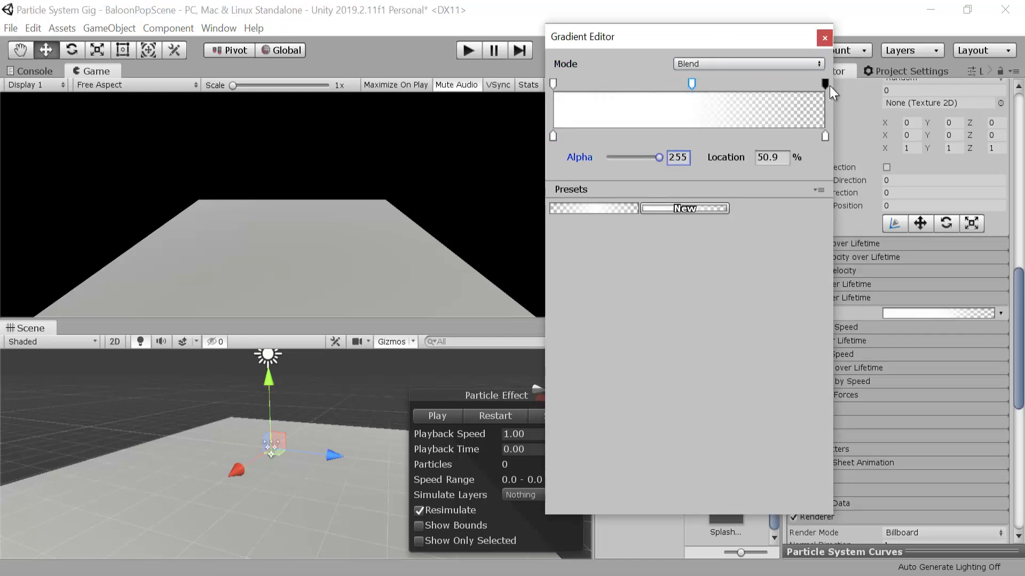
mouse_move(824, 84)
left_mouse_down()
mouse_move(784, 85)
mouse_move(808, 86)
left_mouse_up()
left_click(825, 38)
left_click(672, 166)
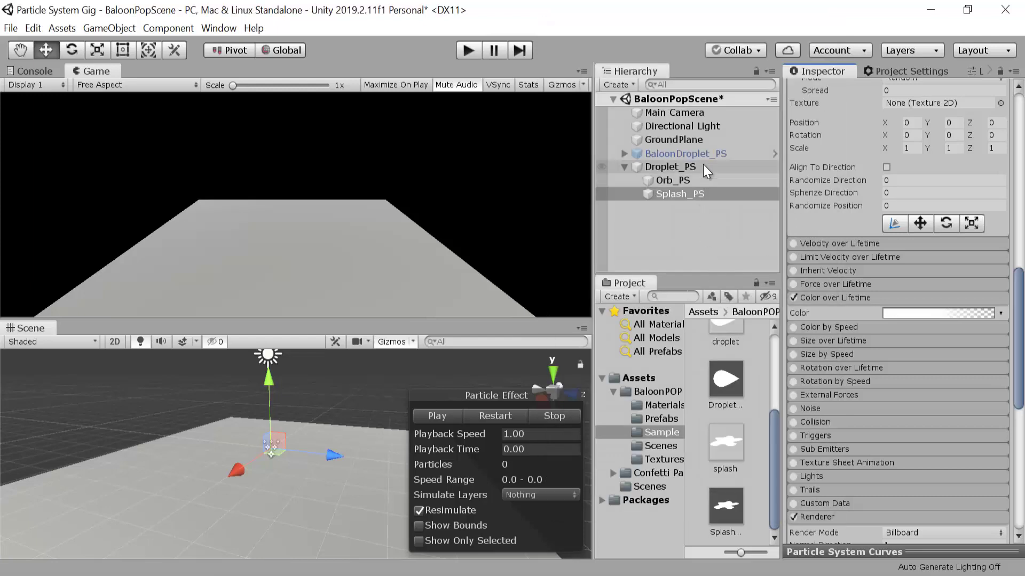
left_click(524, 401)
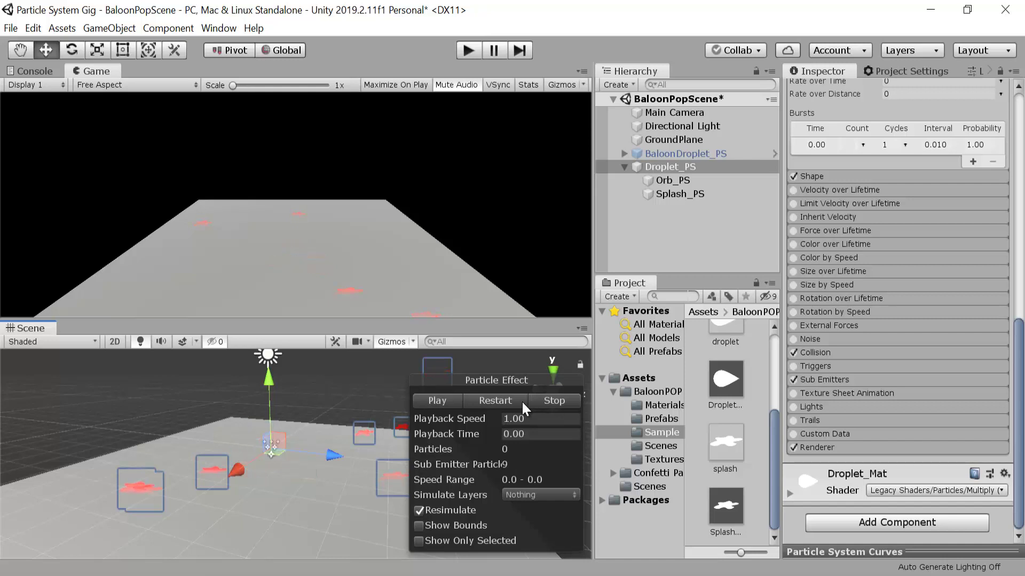
Replay the droplet burst and turn Looping back on for Droplet_PS.
left_click(520, 400)
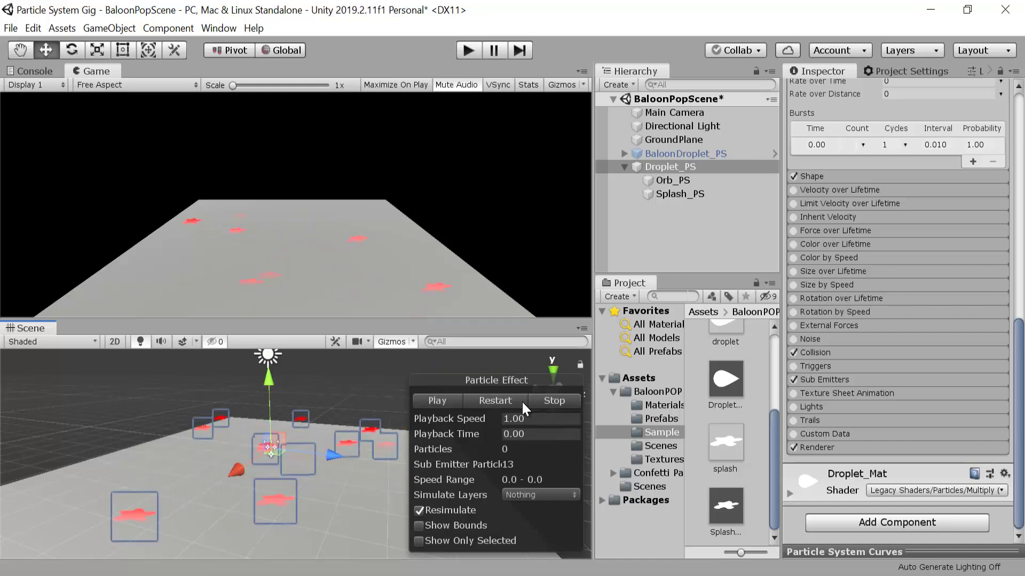
scroll(897, 320, "up", 15)
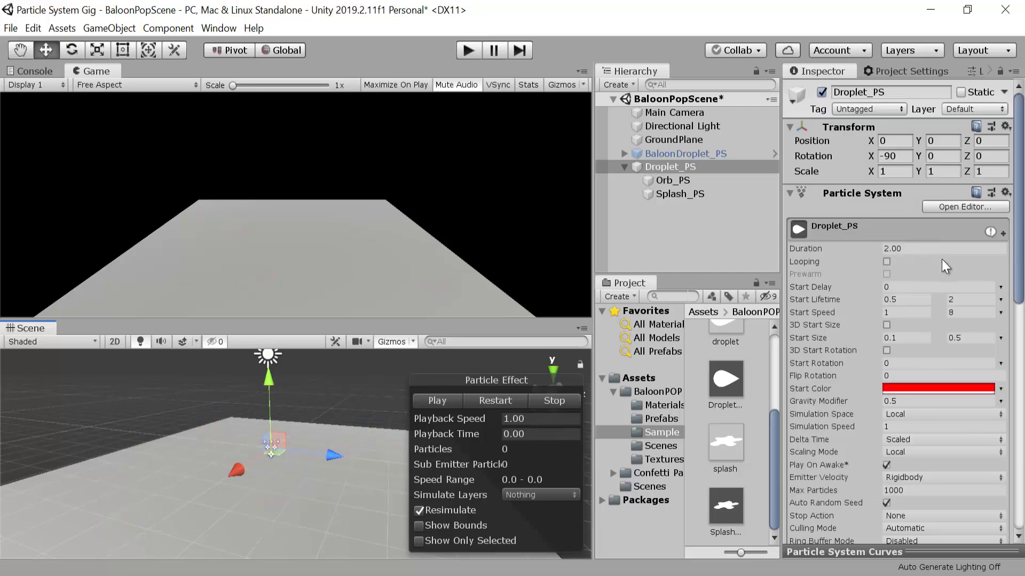
left_click(886, 262)
Dock the Scene view beside the Project panel and play the effect.
left_click_drag(36, 331, 686, 303)
left_click(101, 73)
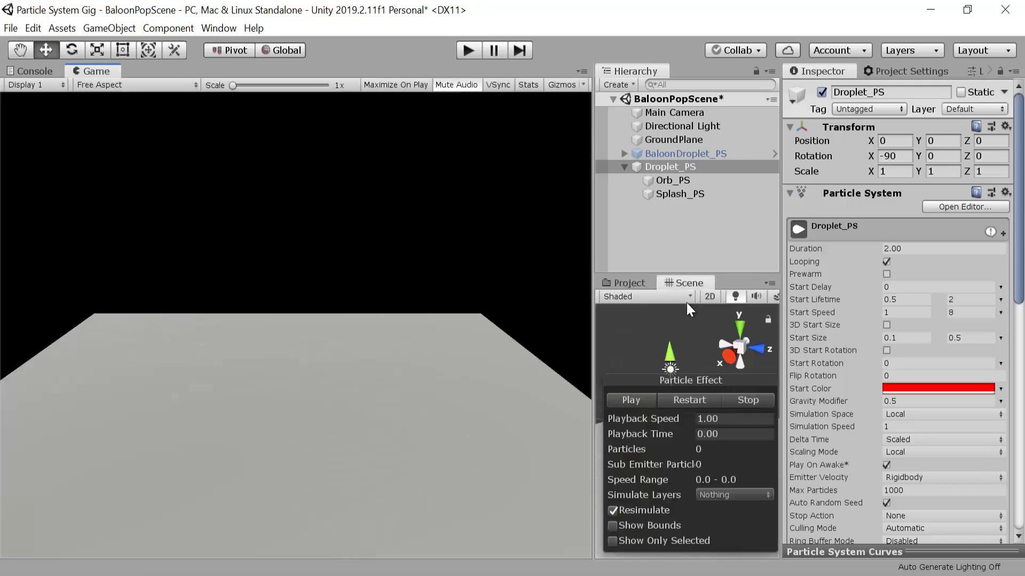
left_click(691, 399)
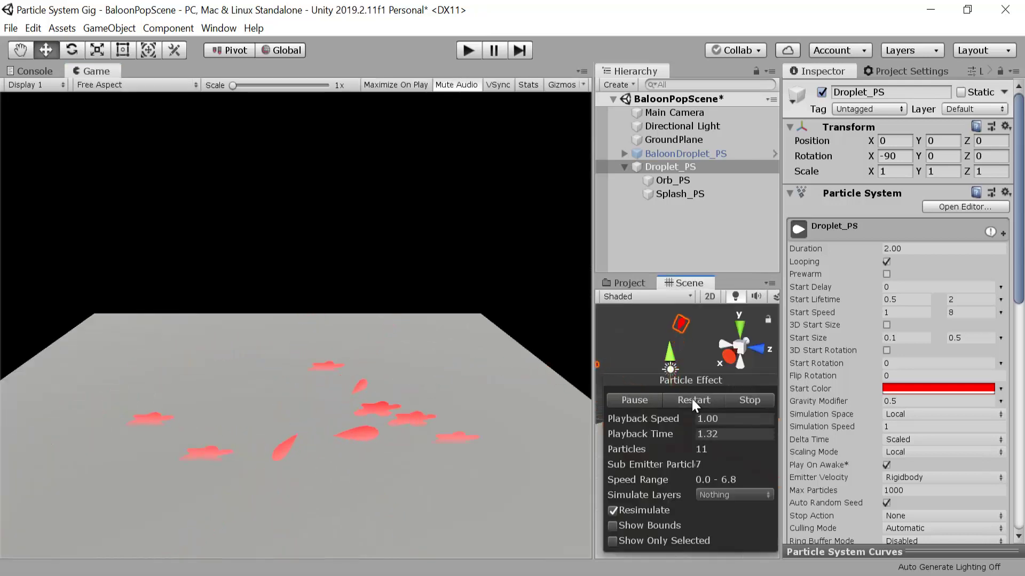
Move Main Camera closer along Position Z.
left_click(730, 110)
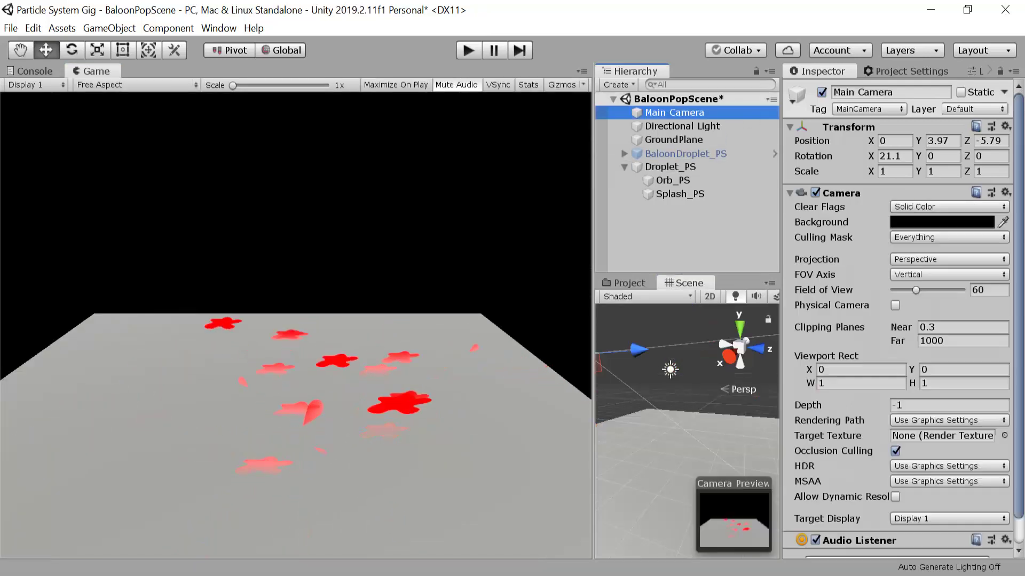
left_click_drag(965, 145, 905, 169)
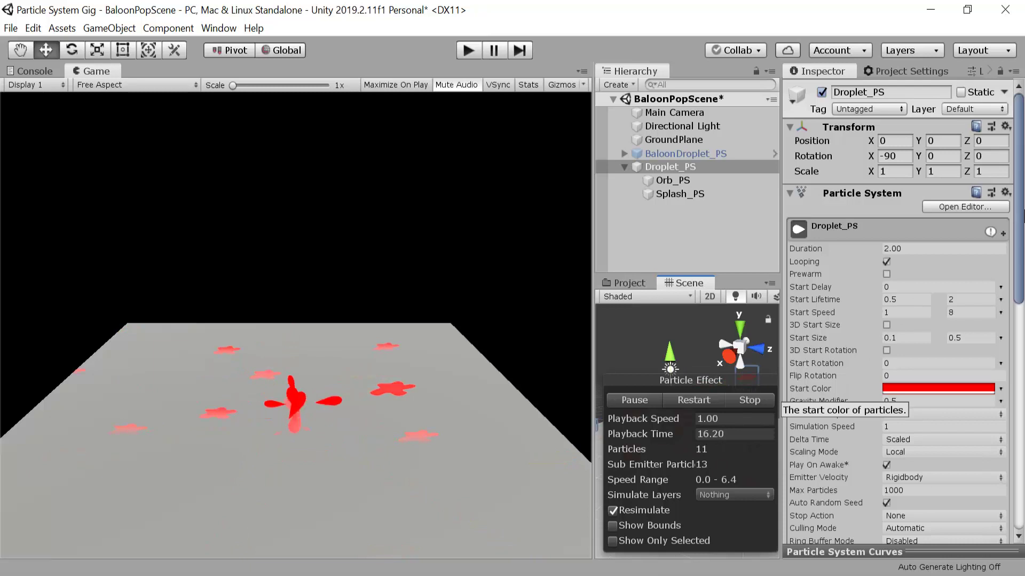
left_click(734, 198)
Set Splash_PS's Start Size to Random Between Two Constants, 0.5 to 1.
left_click_drag(1019, 224, 1018, 255)
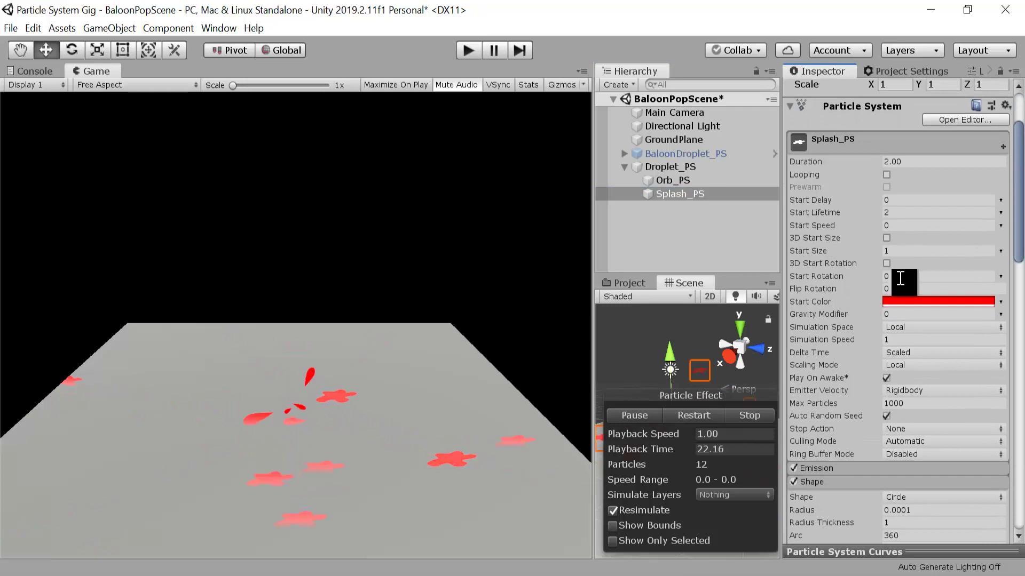
left_click(1001, 250)
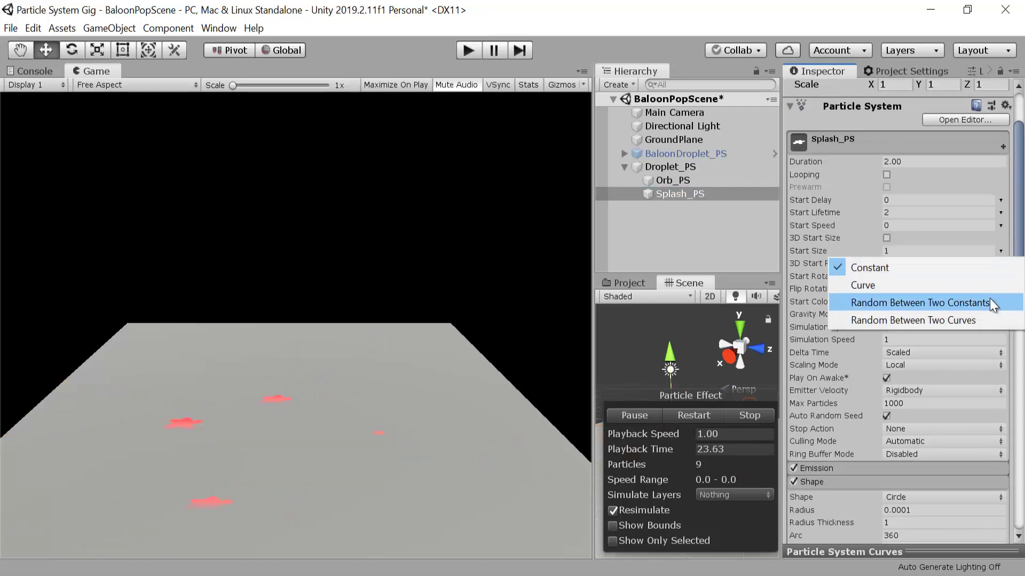
left_click(989, 299)
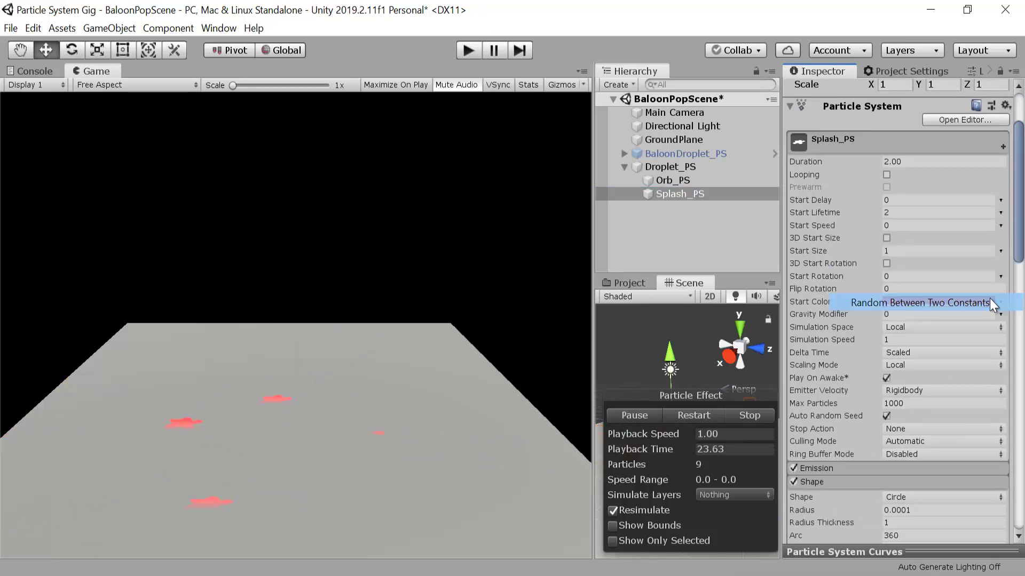
left_click(913, 252)
type("0.5")
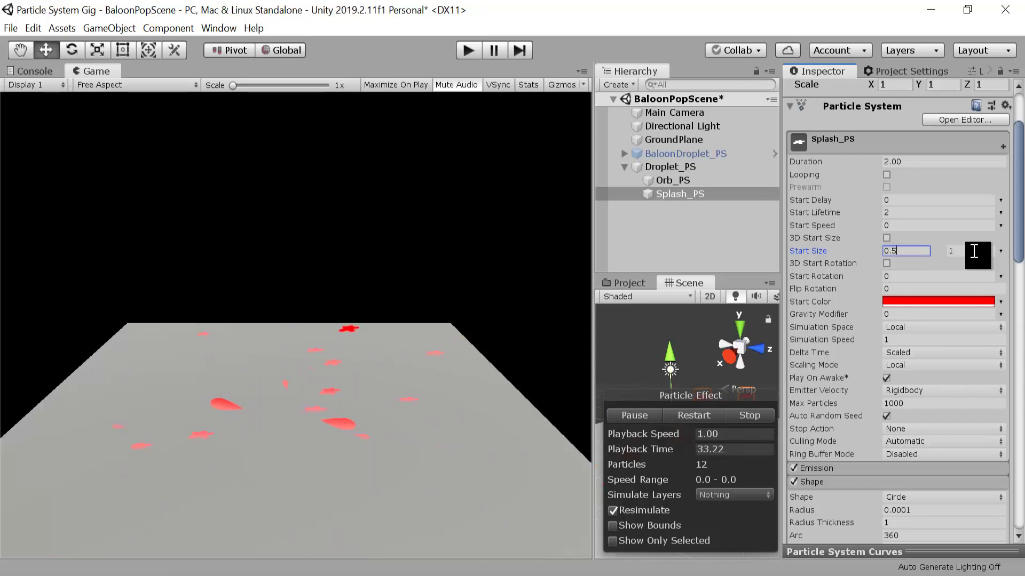
Restart Droplet_PS to preview the varied splash sizes.
left_click(717, 170)
left_click(707, 399)
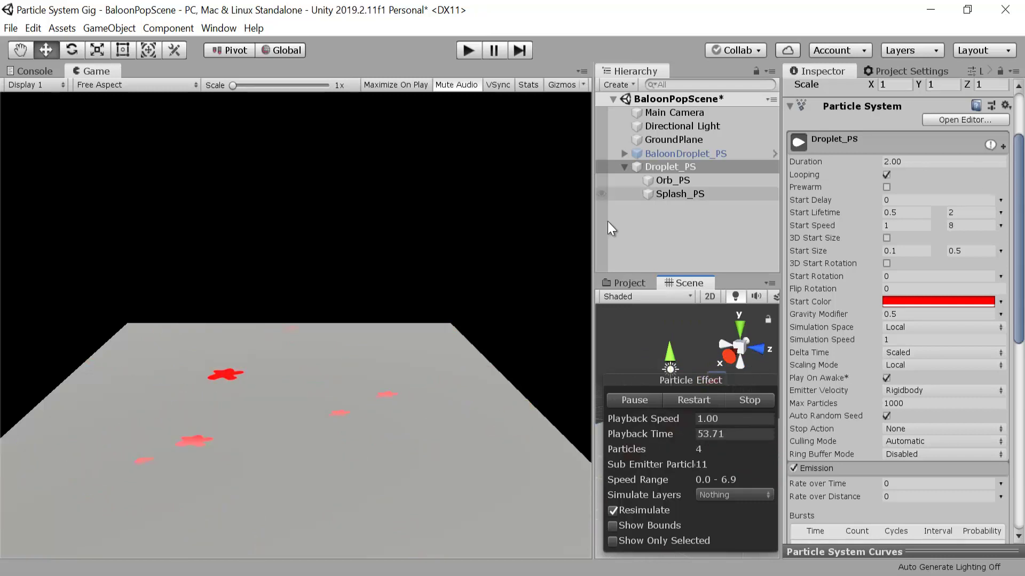
left_click(630, 284)
Return to the Scene view.
left_click(676, 283)
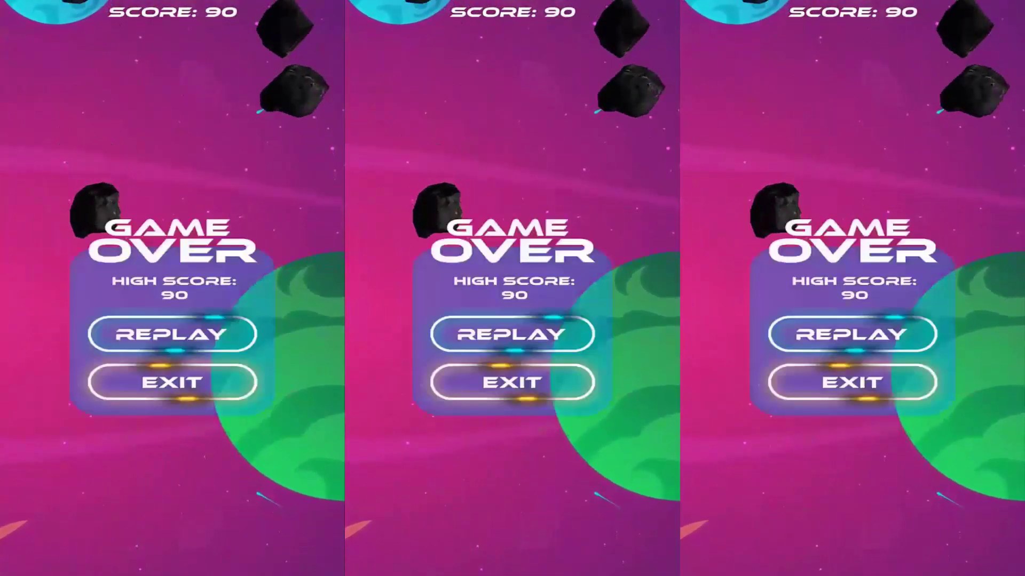
Orbit the Scene view around the spaceship and widen the Game view.
left_click(953, 229)
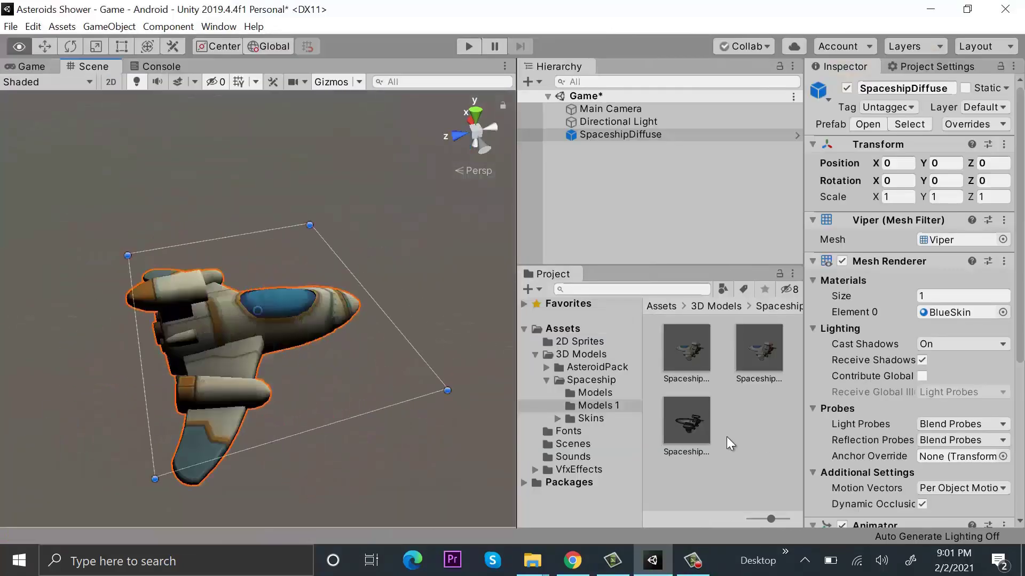
left_click_drag(251, 384, 297, 398, "alt")
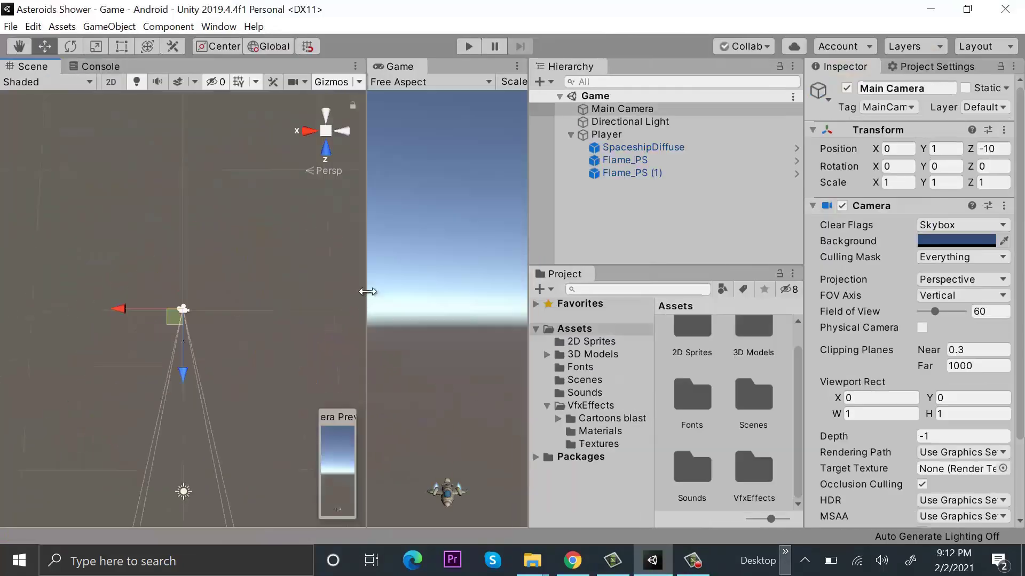
left_click_drag(367, 291, 339, 299)
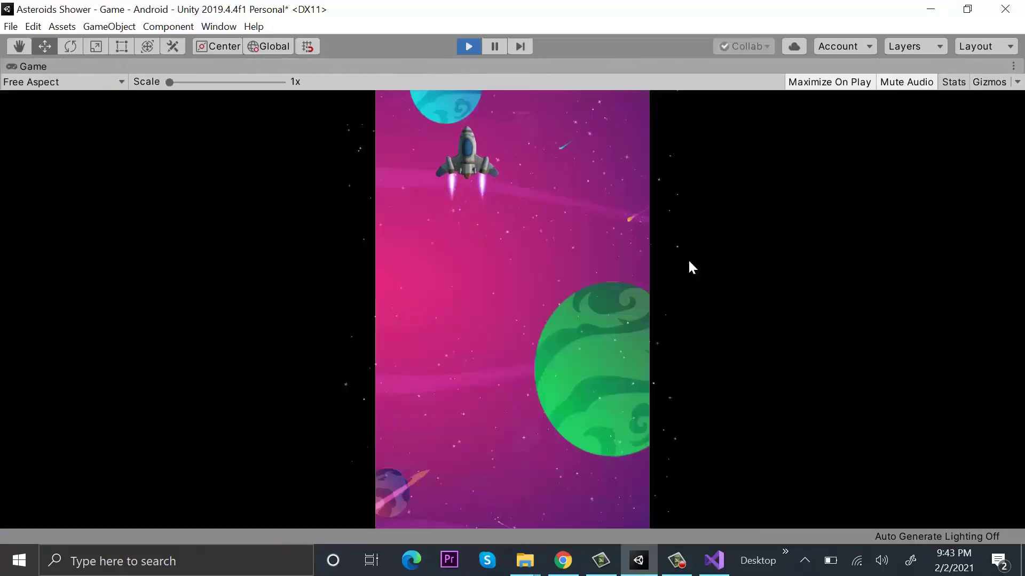
Steer the ship right and down, stop the game, then run it again to test the power-up.
key("Right")
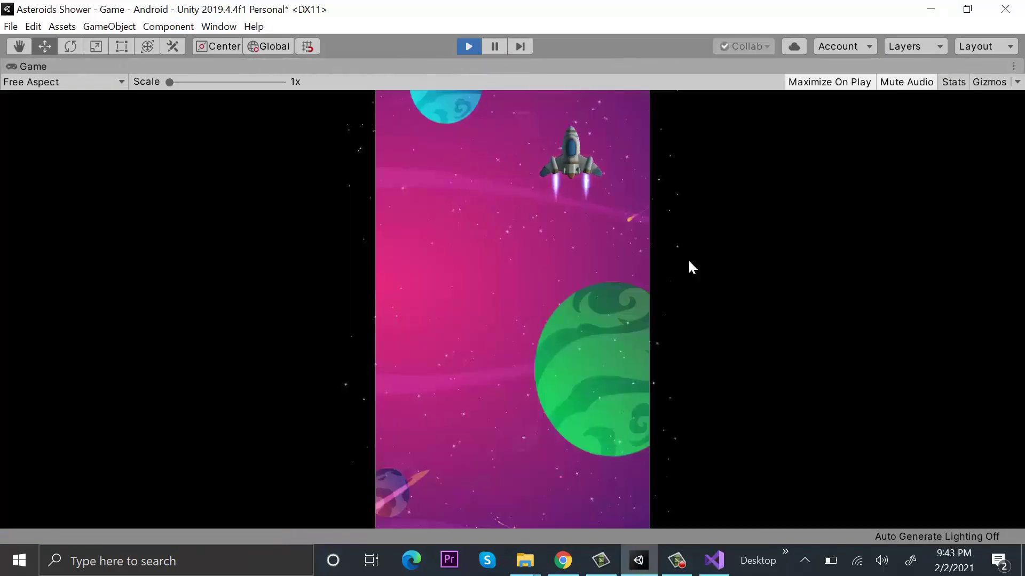
key("Down")
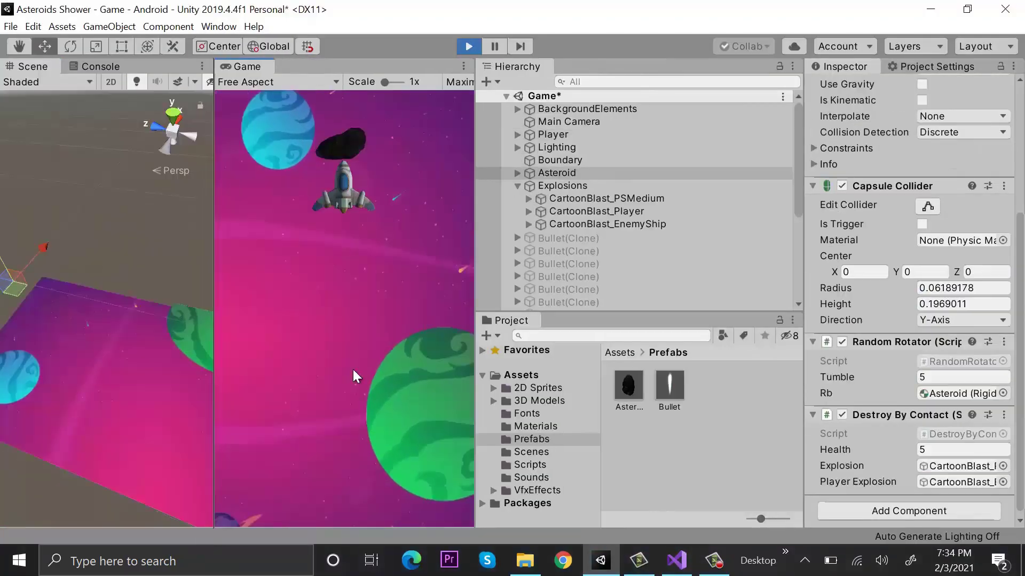
key("ctrl+p")
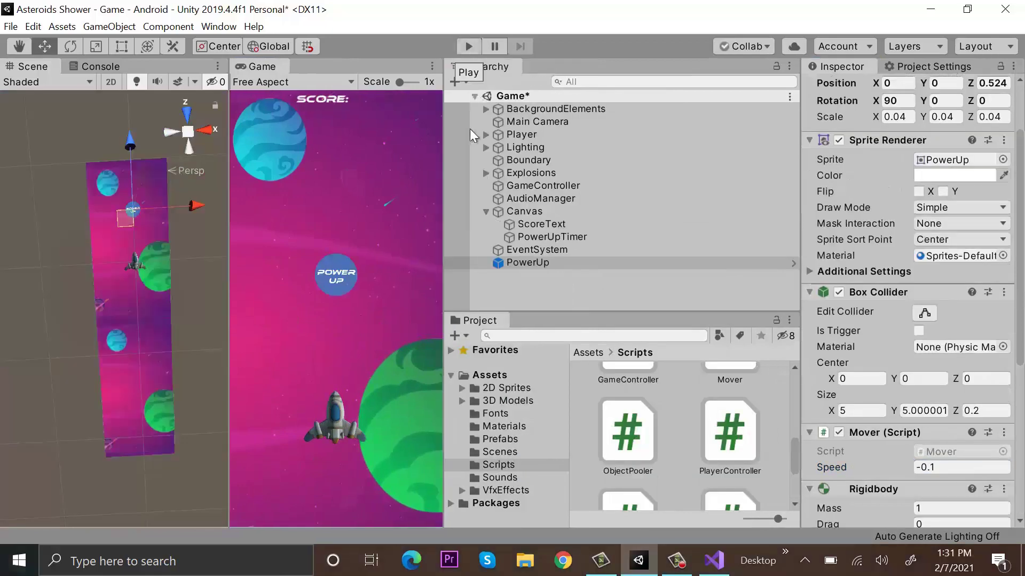
left_click(469, 46)
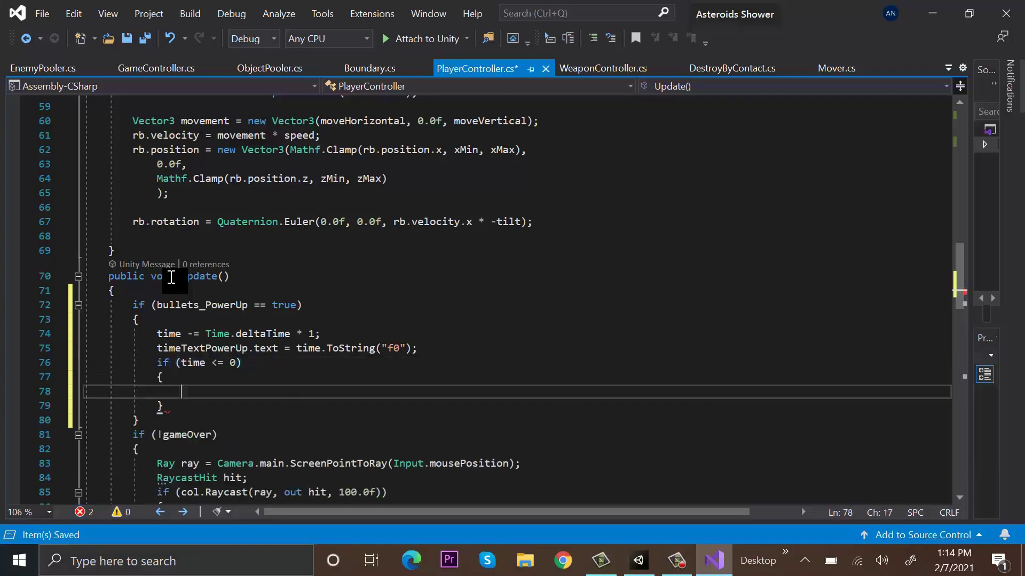
In the time <= 0 block, set bullets_PowerUp = false, clear timeTextPowerUp.text, and begin a time = line.
type("bullets_PowerUp = false;")
key("Return")
type("timeTextPowerUp.text = \"\"")
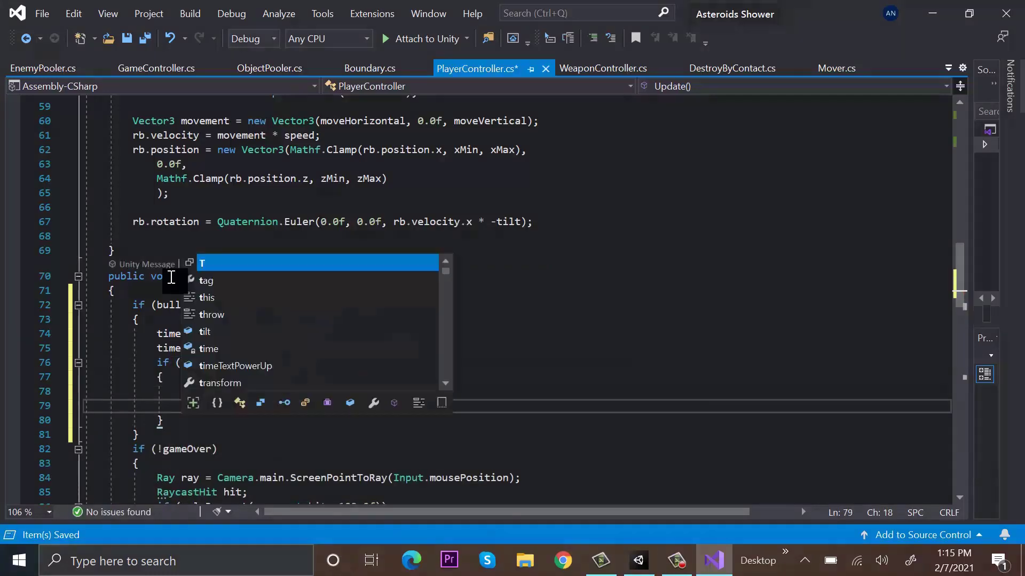
key("Return")
type("time =")
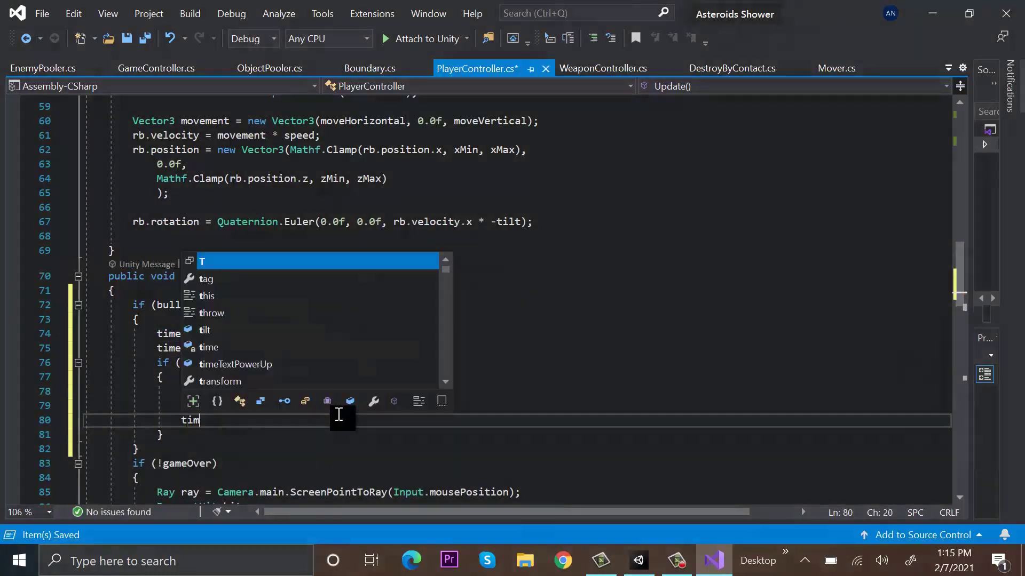